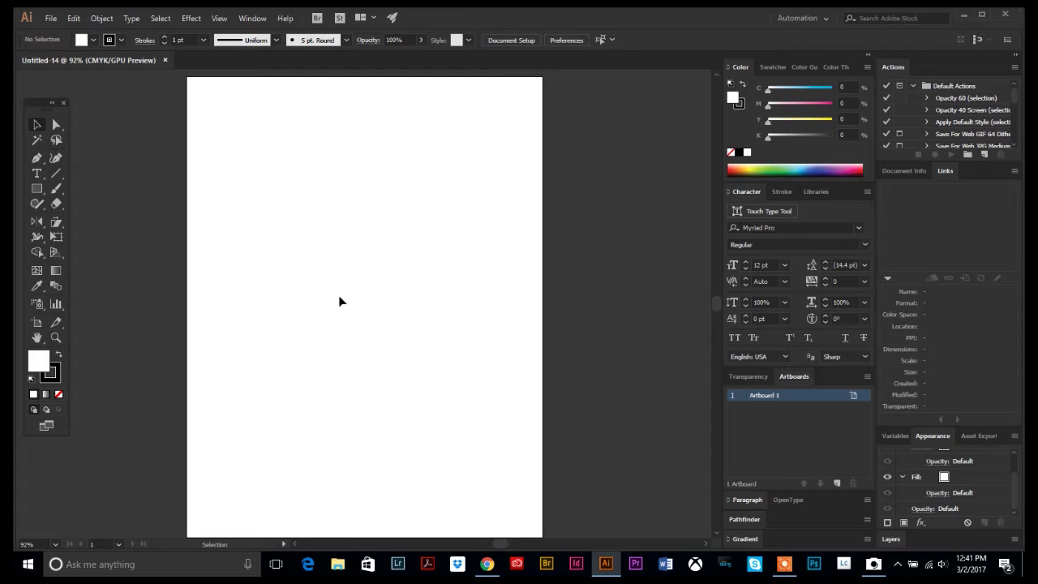
Step: Place foxscan2.jpg and stretch it across the whole artboard
{"action": "left_click", "coordinate": [51, 19]}
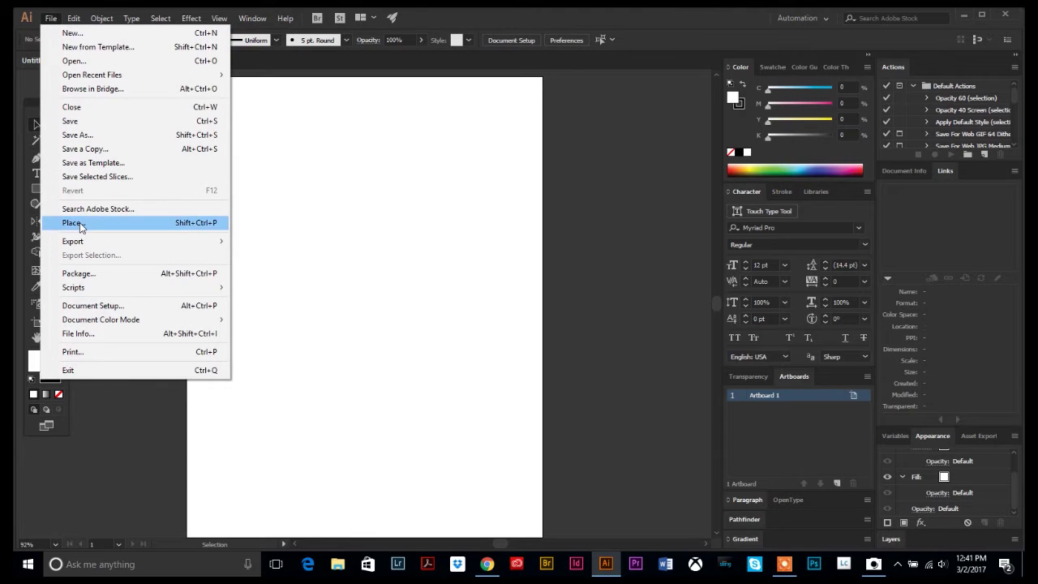
{"action": "left_click", "coordinate": [80, 224]}
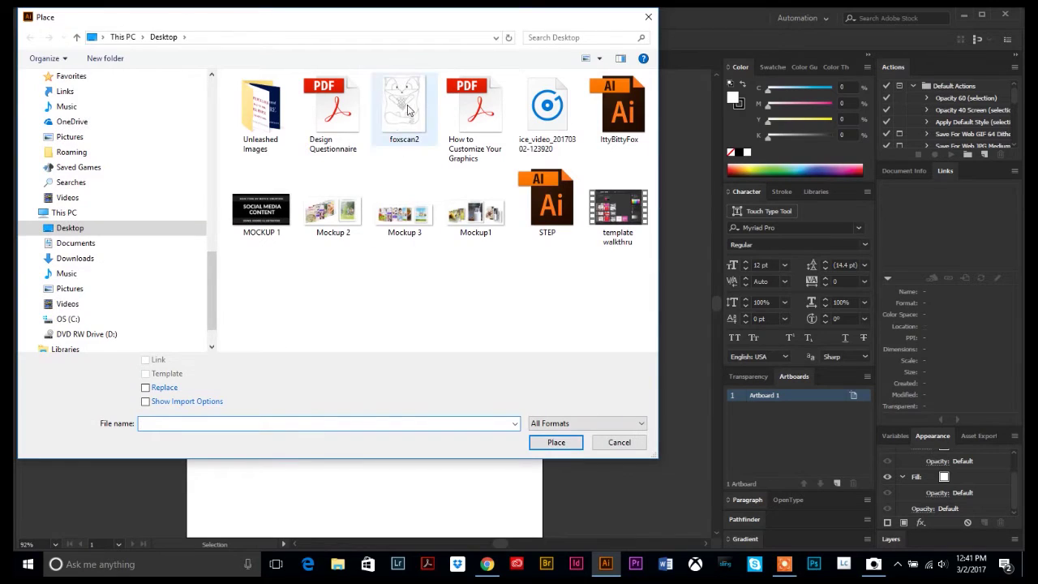
{"action": "left_click", "coordinate": [407, 111]}
{"action": "left_click", "coordinate": [558, 444]}
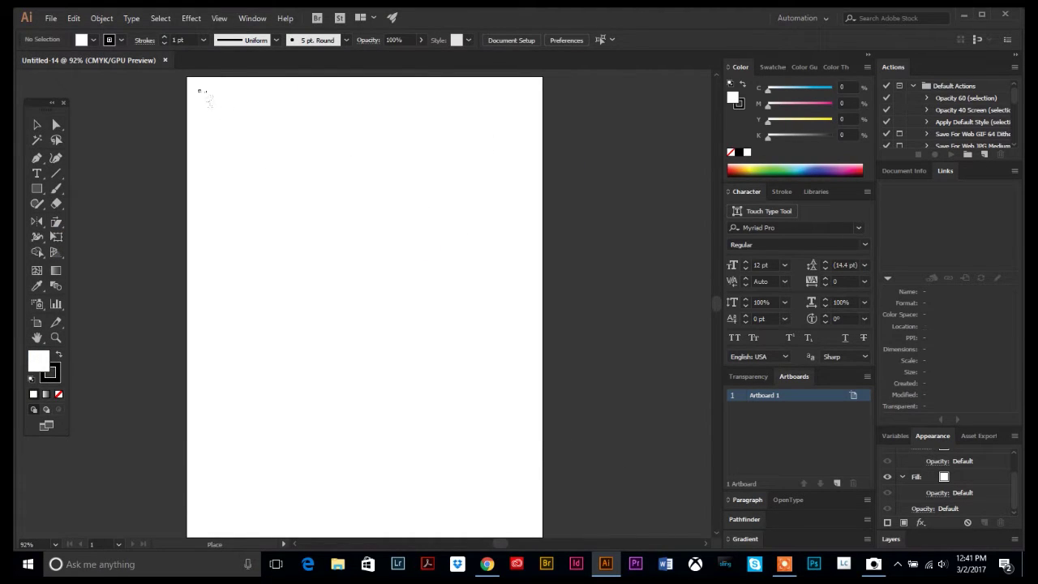
{"action": "left_click_drag", "start_coordinate": [200, 90], "coordinate": [592, 529]}
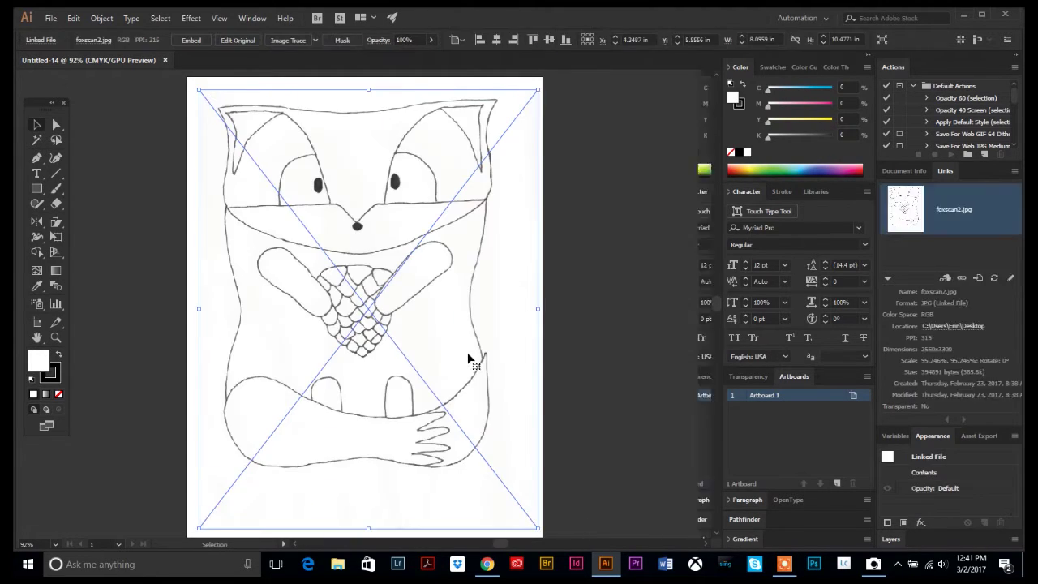
{"action": "left_click", "coordinate": [143, 276]}
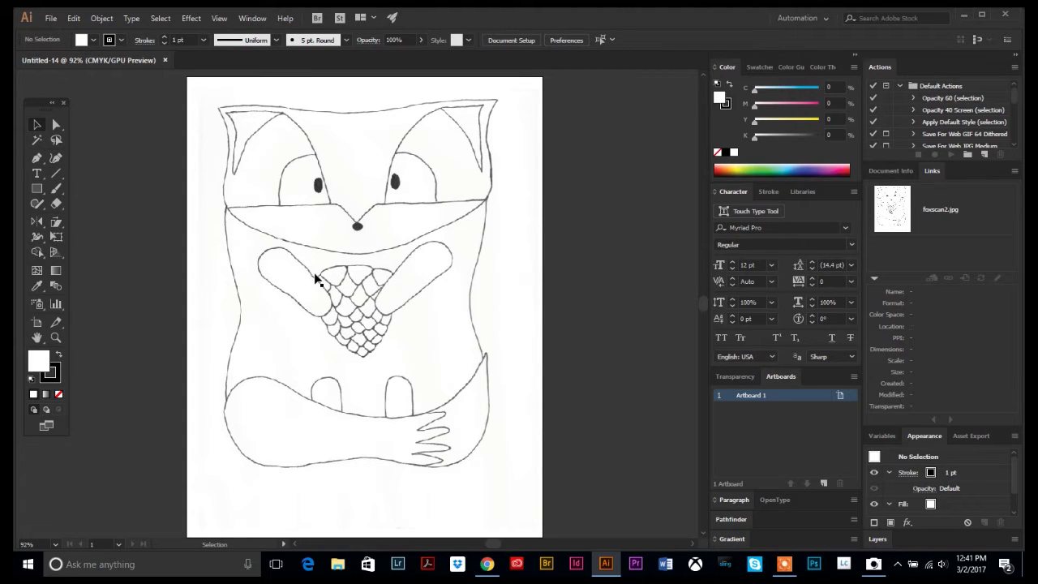
Step: Lock the placed foxscan2 image, then check the lock in the Edit and Object menus
{"action": "left_click", "coordinate": [503, 398]}
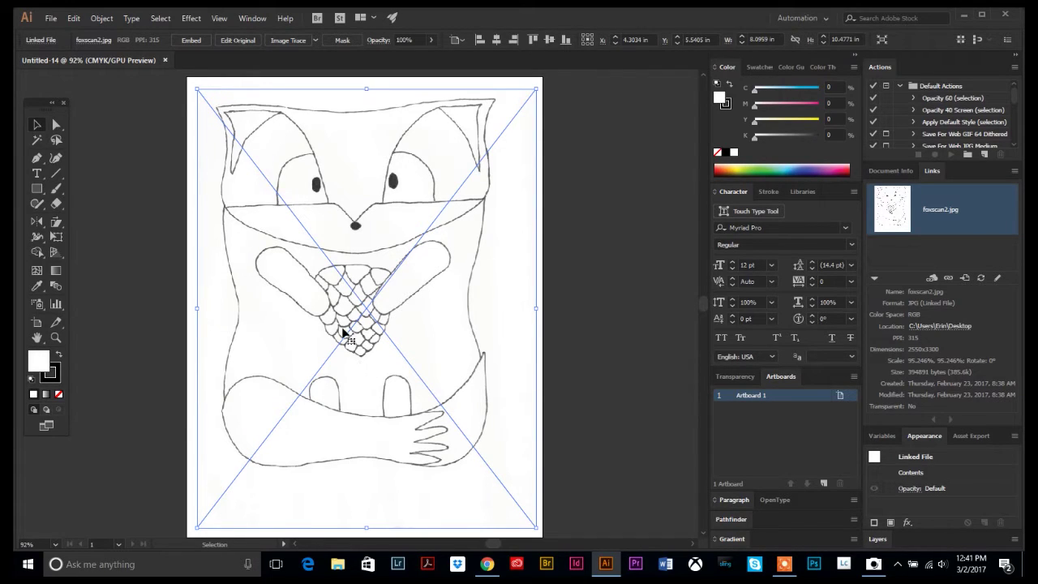
{"action": "key", "text": "a"}
{"action": "key", "text": "ctrl+shift+a"}
{"action": "key", "text": "v"}
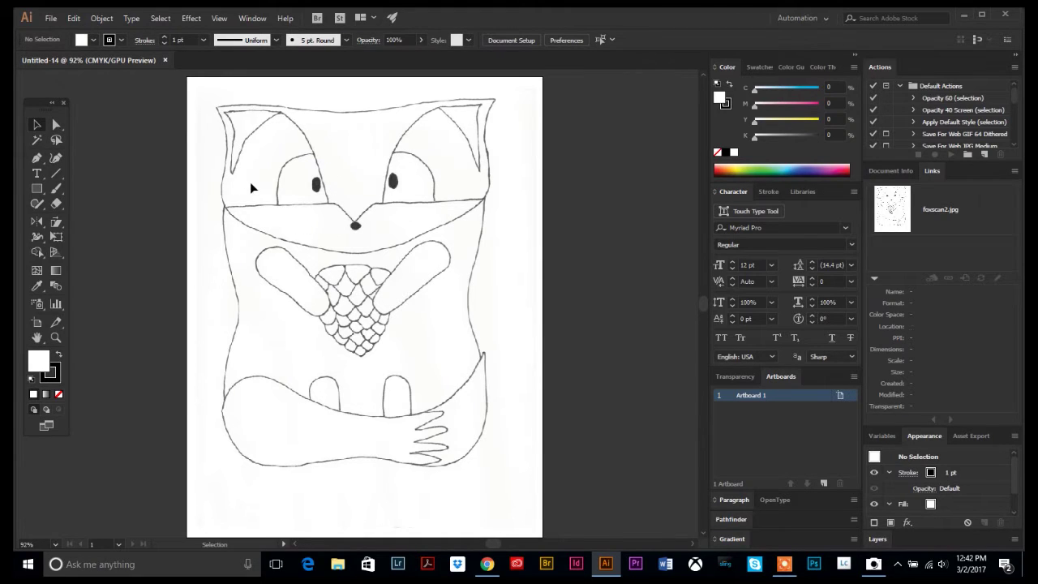
{"action": "left_click", "coordinate": [74, 19]}
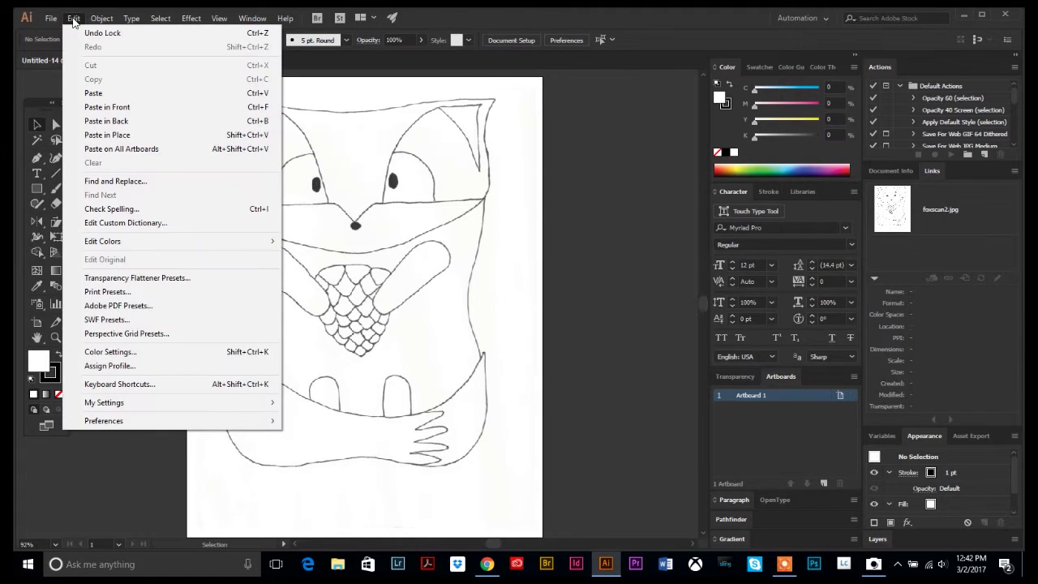
{"action": "mouse_move", "coordinate": [102, 18]}
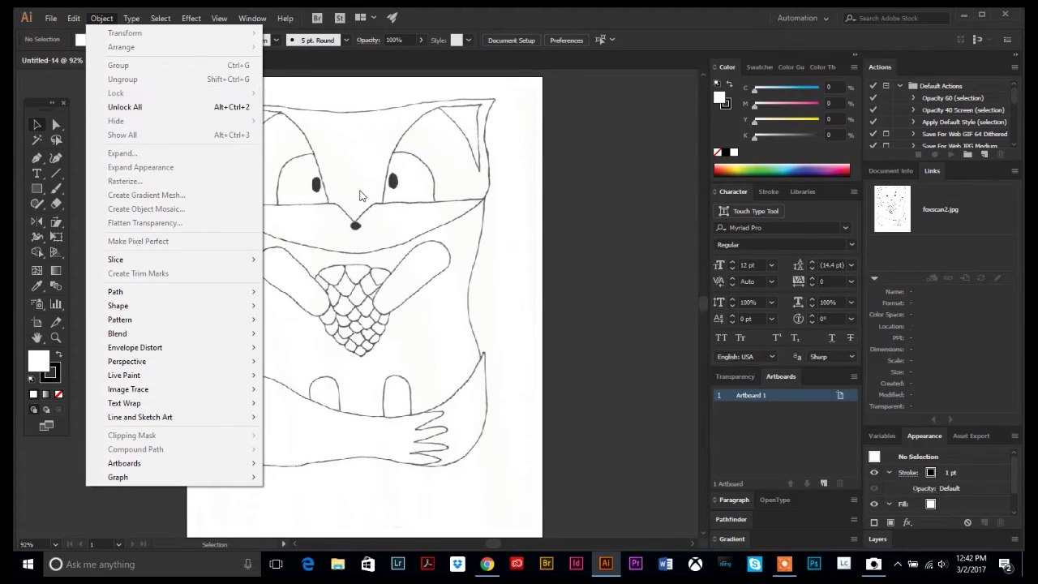
{"action": "left_click", "coordinate": [360, 195]}
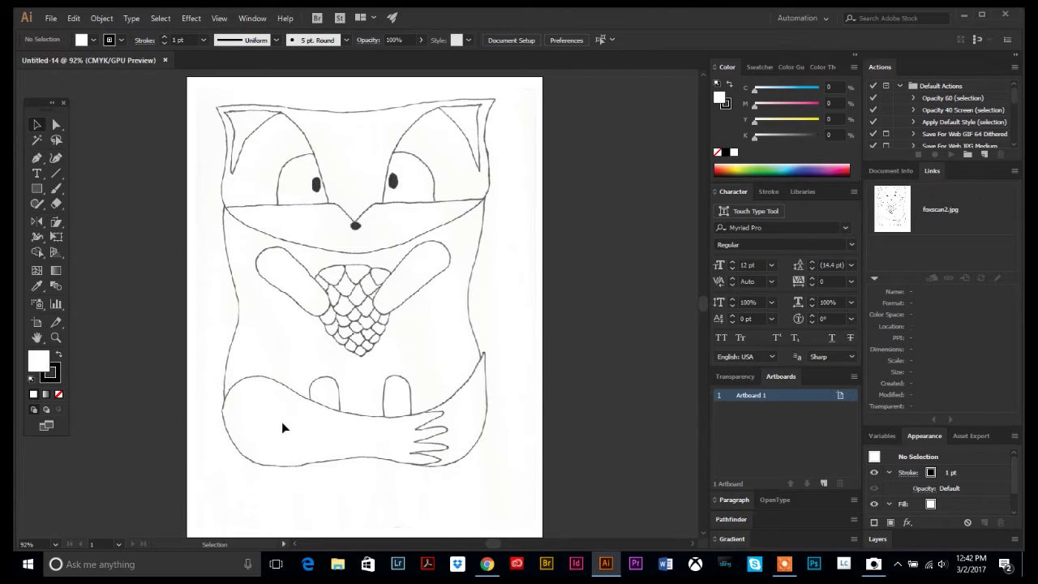
Step: Zoom in step by step to 400% on the acorn scales at the fox's chest
{"action": "left_click", "coordinate": [56, 337]}
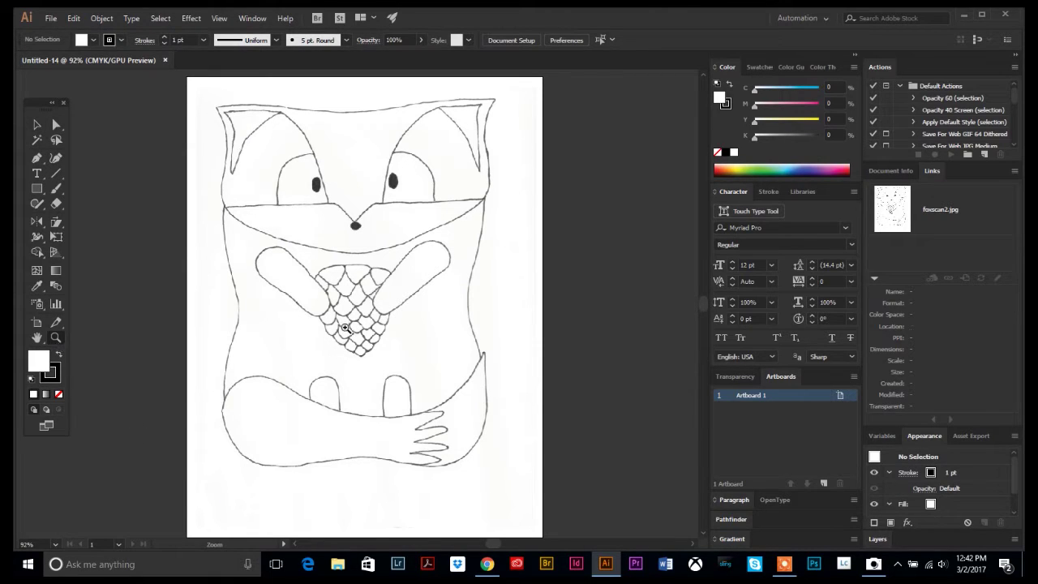
{"action": "left_click", "coordinate": [365, 308]}
{"action": "left_click", "coordinate": [344, 305]}
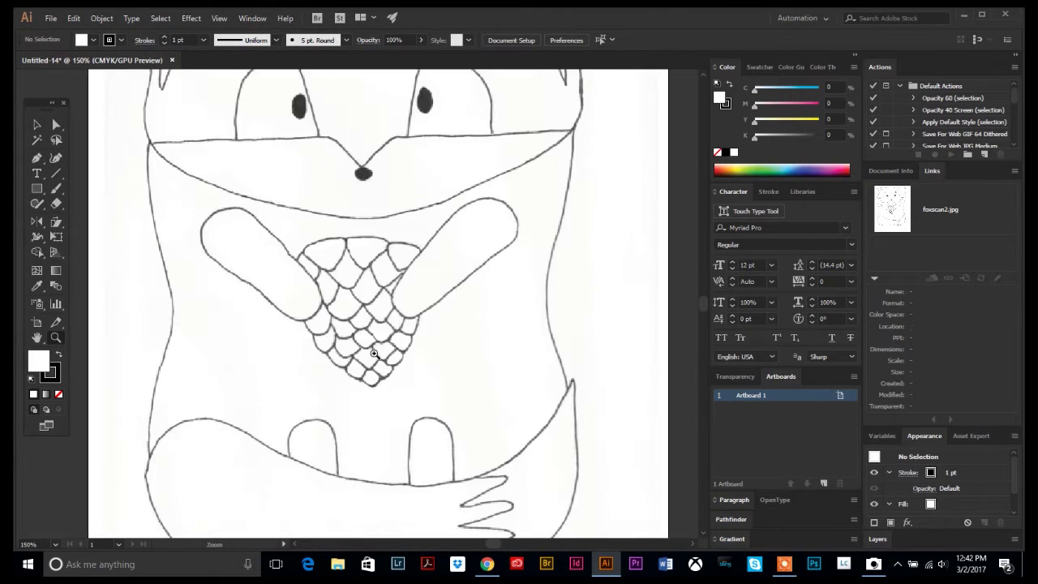
{"action": "left_click", "coordinate": [395, 317]}
{"action": "left_click", "coordinate": [325, 278]}
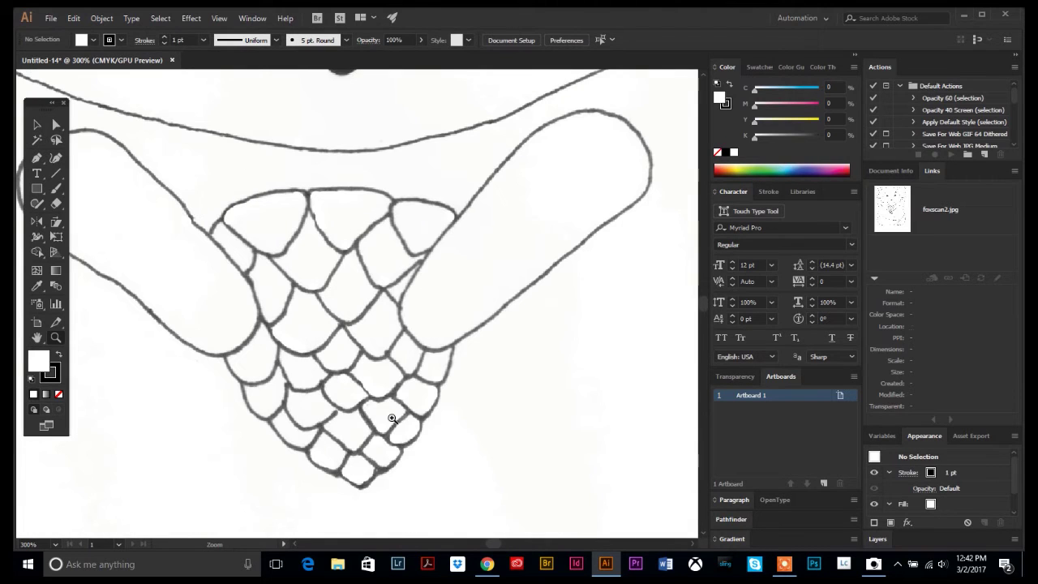
{"action": "left_click", "coordinate": [347, 304]}
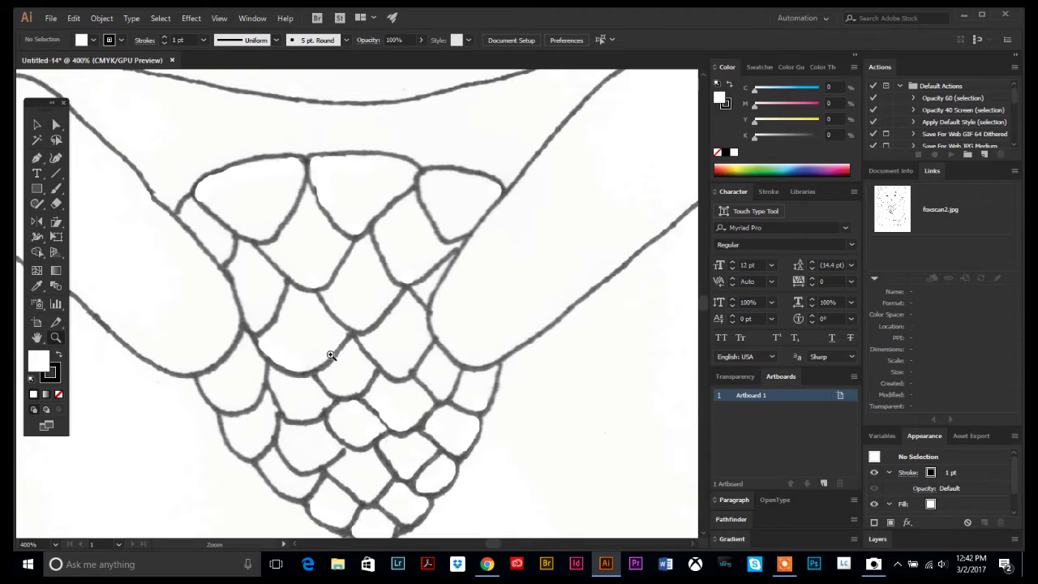
{"action": "key", "text": "v"}
{"action": "key", "text": "z"}
{"action": "scroll", "coordinate": [287, 315], "scroll_direction": "down", "scroll_amount": 1}
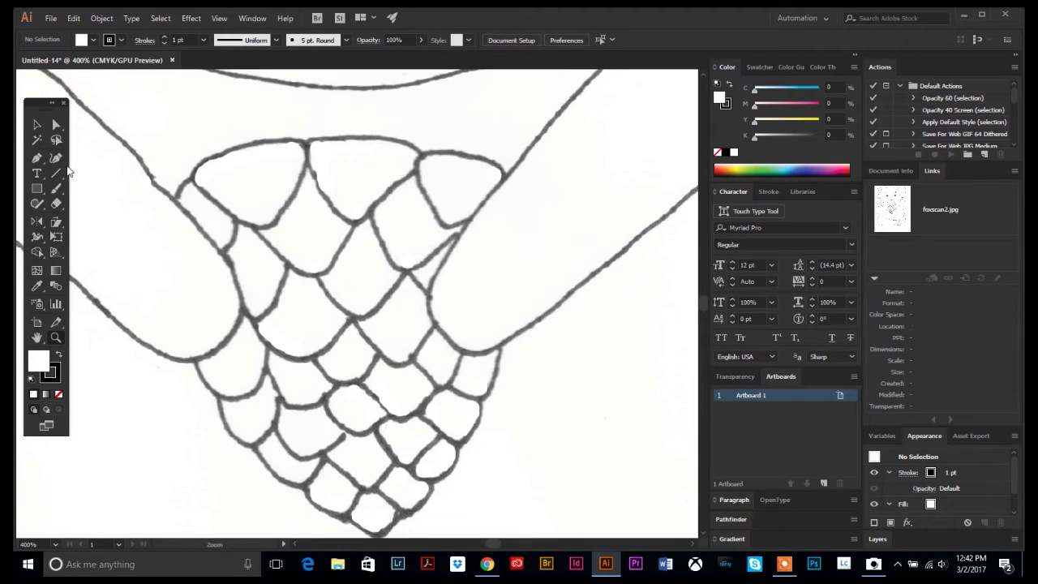
Step: Trace the leftmost top acorn scale as a closed Pen path with curved and corner anchors
{"action": "left_click", "coordinate": [38, 159]}
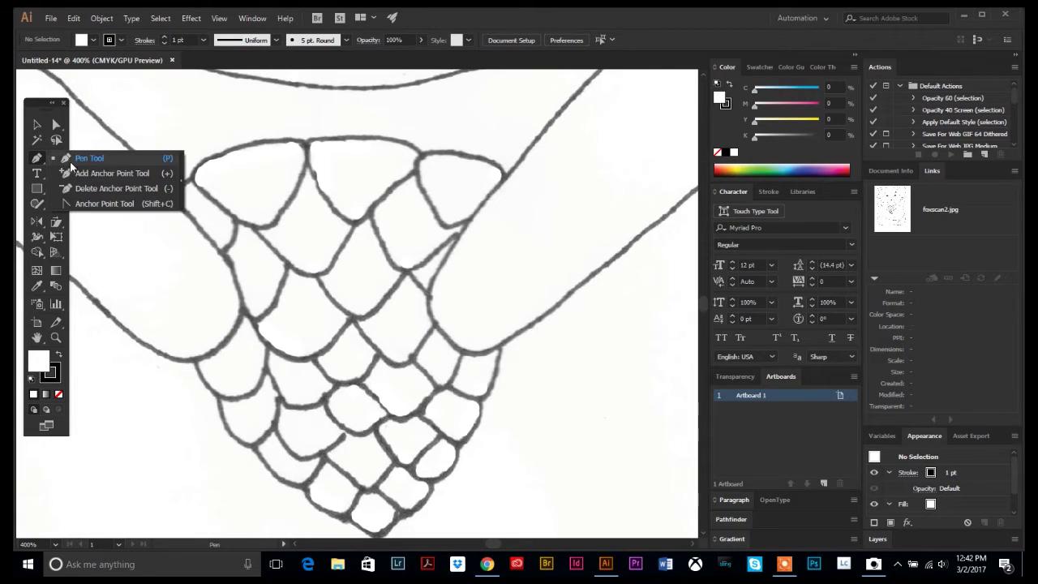
{"action": "left_click", "coordinate": [71, 162]}
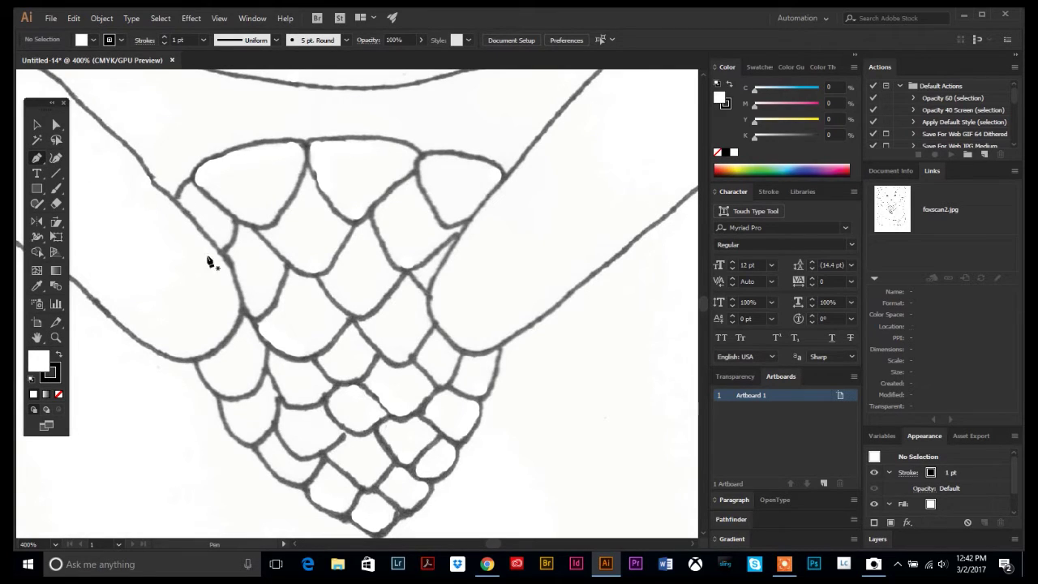
{"action": "left_click", "coordinate": [204, 191]}
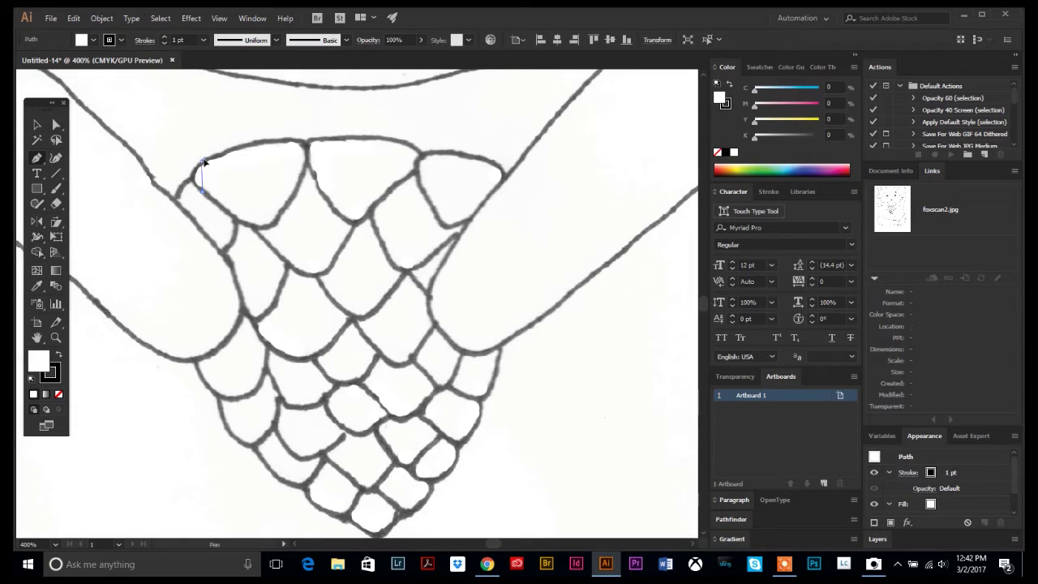
{"action": "left_click_drag", "start_coordinate": [206, 160], "coordinate": [219, 148]}
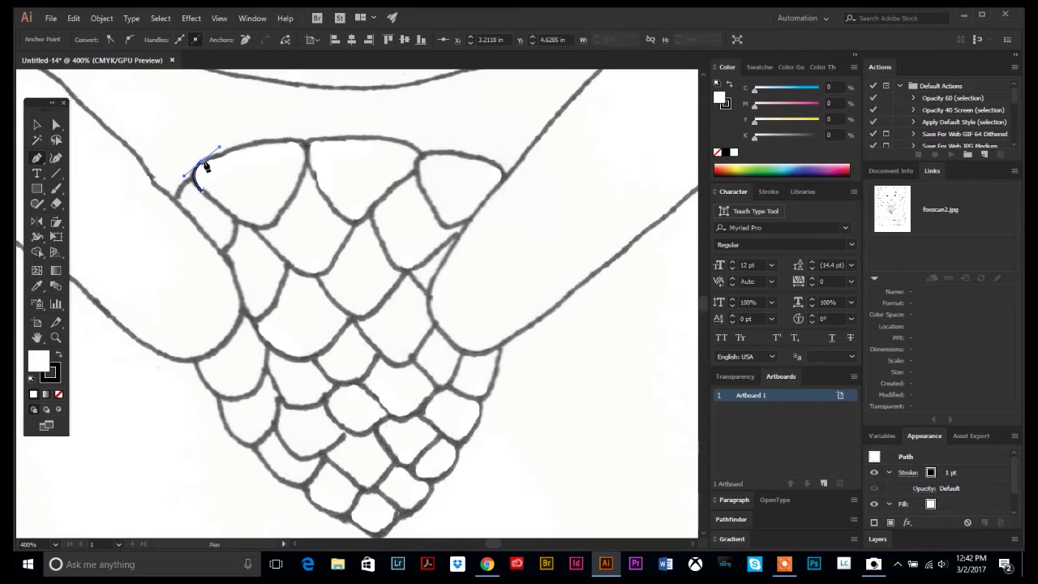
{"action": "left_click", "coordinate": [202, 165]}
{"action": "left_click_drag", "start_coordinate": [285, 140], "coordinate": [348, 147]}
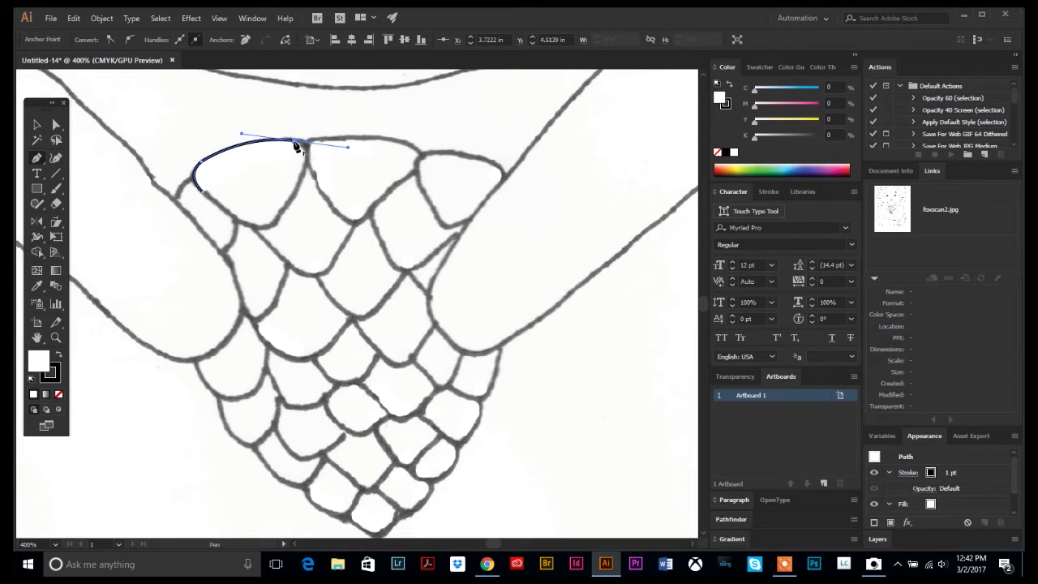
{"action": "left_click", "coordinate": [293, 143]}
{"action": "left_click_drag", "start_coordinate": [304, 145], "coordinate": [305, 173]}
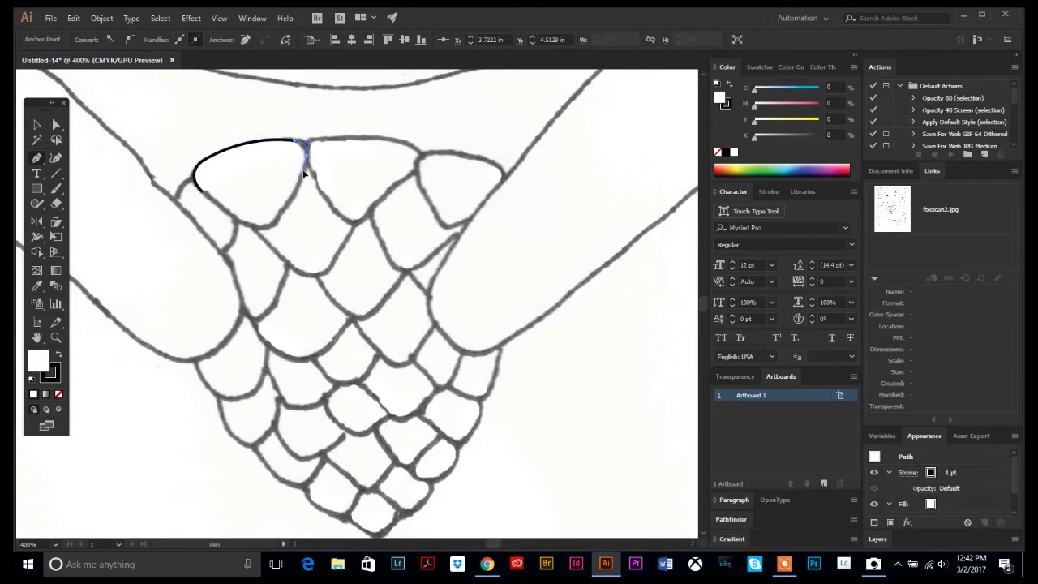
{"action": "left_click_drag", "start_coordinate": [278, 218], "coordinate": [257, 247]}
{"action": "left_click", "coordinate": [278, 218]}
{"action": "left_click_drag", "start_coordinate": [238, 220], "coordinate": [218, 207]}
{"action": "left_click", "coordinate": [238, 221]}
{"action": "left_click", "coordinate": [203, 198]}
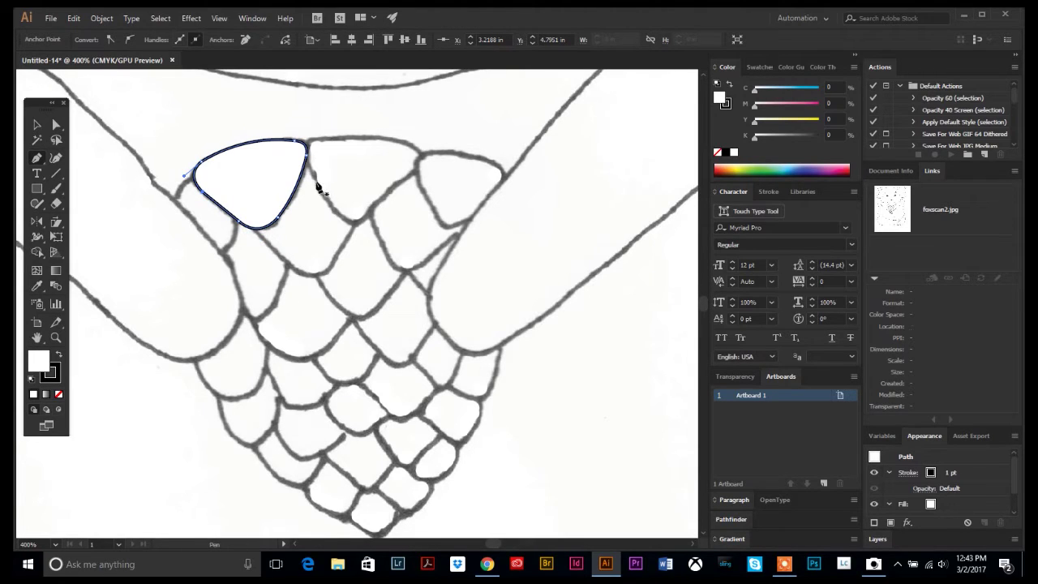
Step: Trace the second top scale as a closed path, smoothing the curve at its closing anchor
{"action": "mouse_move", "coordinate": [313, 173]}
{"action": "left_mouse_down"}
{"action": "mouse_move", "coordinate": [343, 139]}
{"action": "mouse_move", "coordinate": [443, 153]}
{"action": "left_mouse_up"}
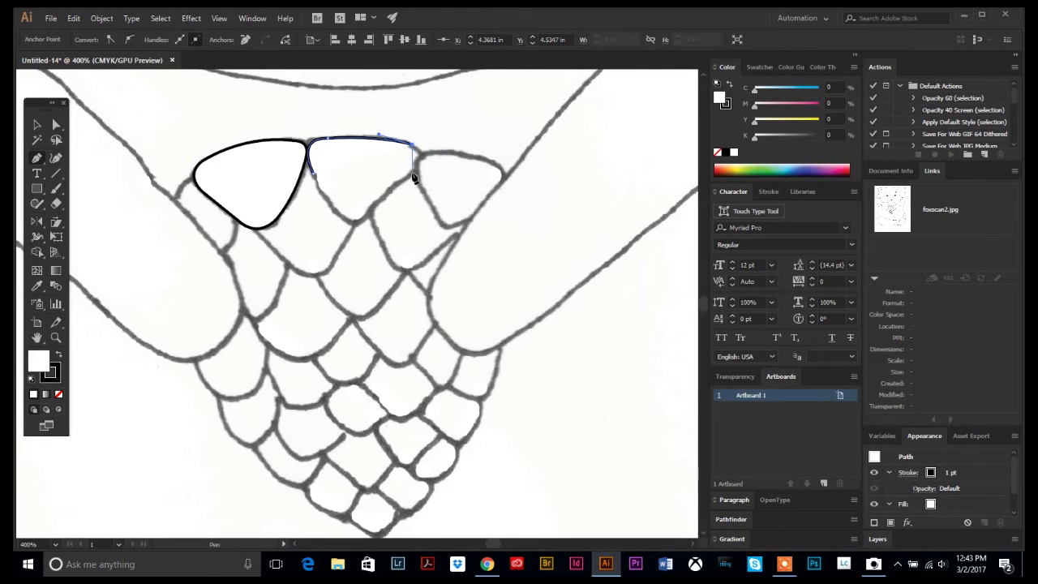
{"action": "left_click", "coordinate": [419, 172]}
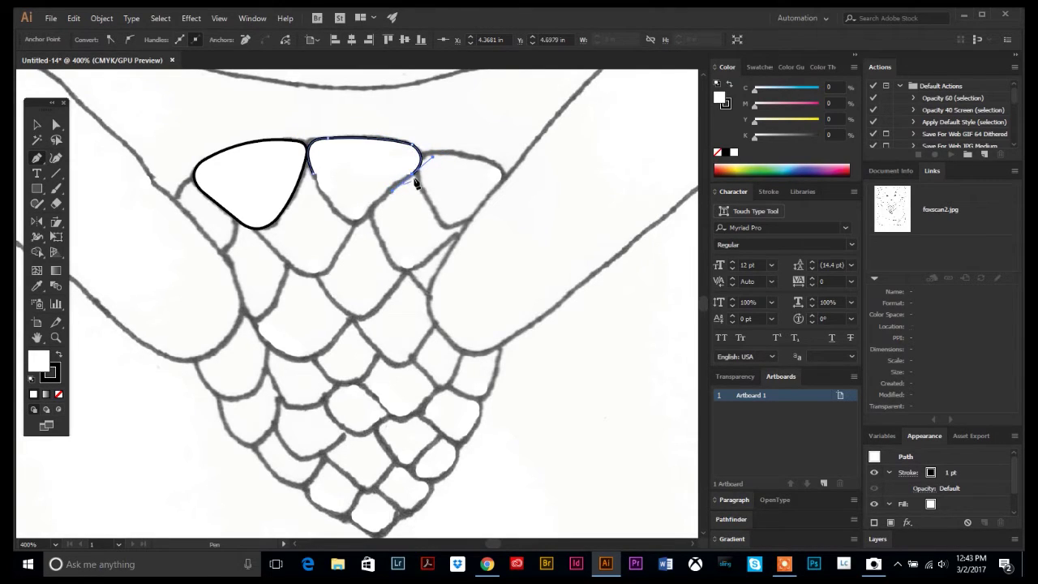
{"action": "left_click", "coordinate": [368, 212]}
{"action": "left_click_drag", "start_coordinate": [332, 210], "coordinate": [315, 186]}
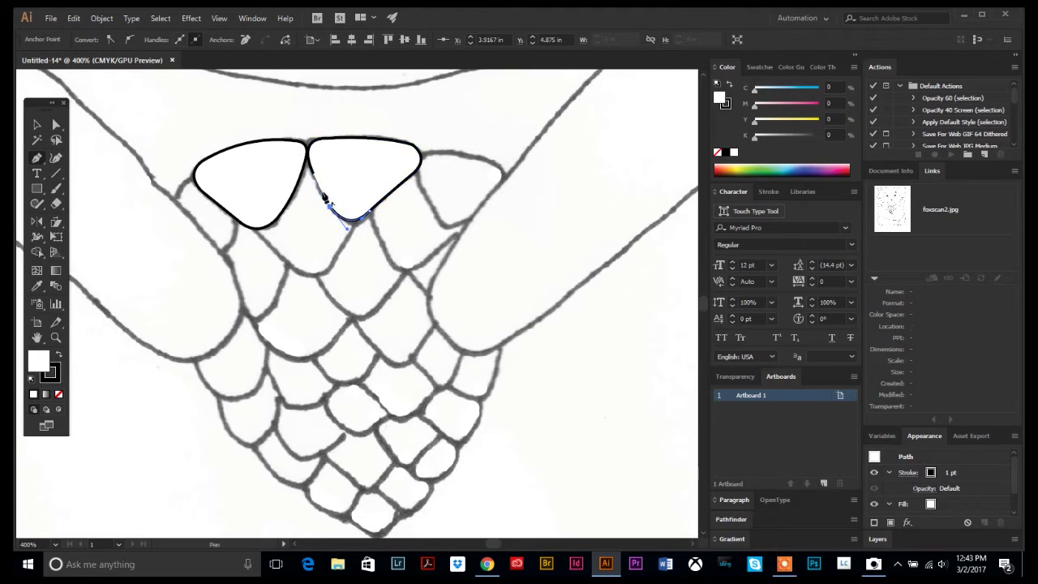
{"action": "left_click", "coordinate": [308, 143]}
{"action": "left_click_drag", "start_coordinate": [307, 160], "coordinate": [308, 162]}
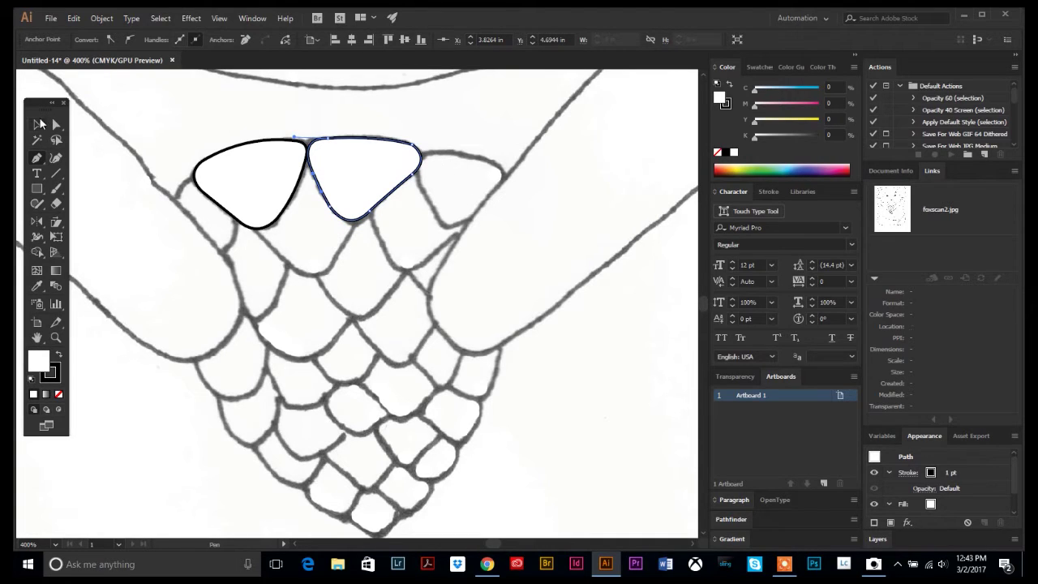
{"action": "left_click", "coordinate": [38, 125]}
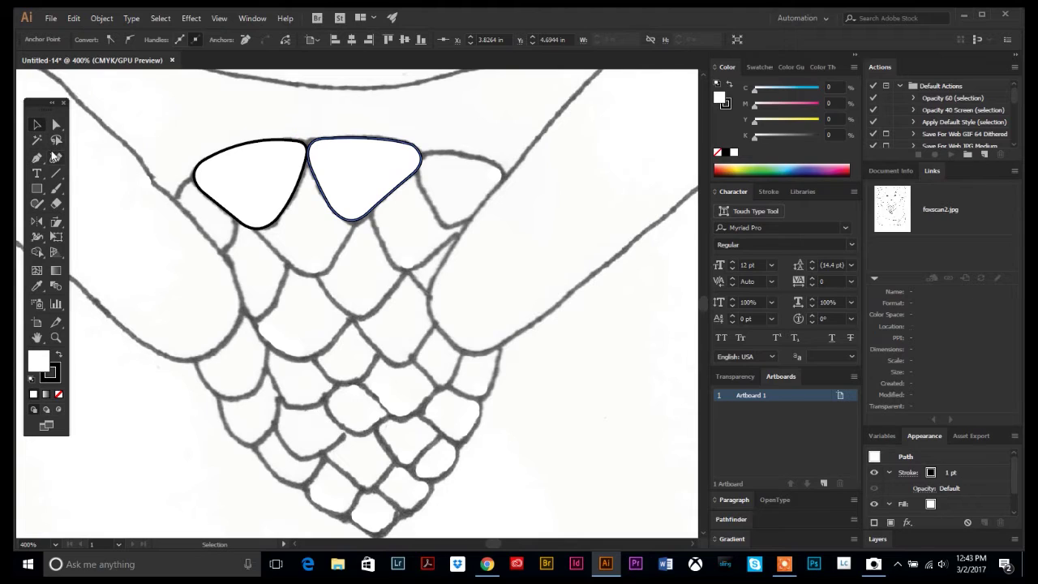
Step: Trace the third top acorn scale as a closed Pen path
{"action": "left_click", "coordinate": [290, 108]}
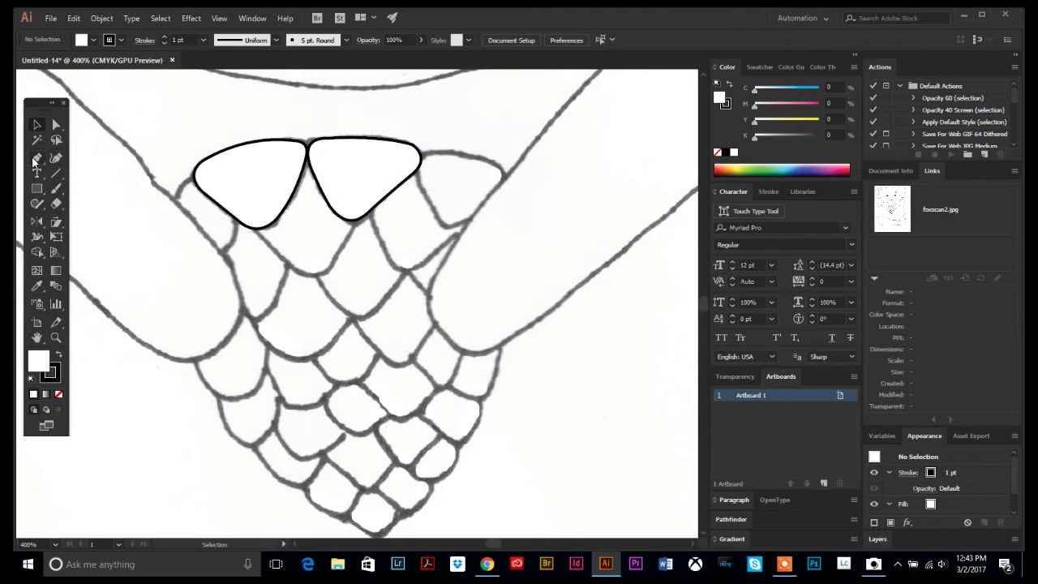
{"action": "left_click", "coordinate": [36, 159]}
{"action": "left_click_drag", "start_coordinate": [463, 162], "coordinate": [498, 167]}
{"action": "mouse_move", "coordinate": [412, 155]}
{"action": "left_mouse_down"}
{"action": "mouse_move", "coordinate": [482, 167]}
{"action": "mouse_move", "coordinate": [468, 160]}
{"action": "mouse_move", "coordinate": [492, 205]}
{"action": "mouse_move", "coordinate": [440, 236]}
{"action": "left_mouse_up"}
{"action": "left_click", "coordinate": [460, 225]}
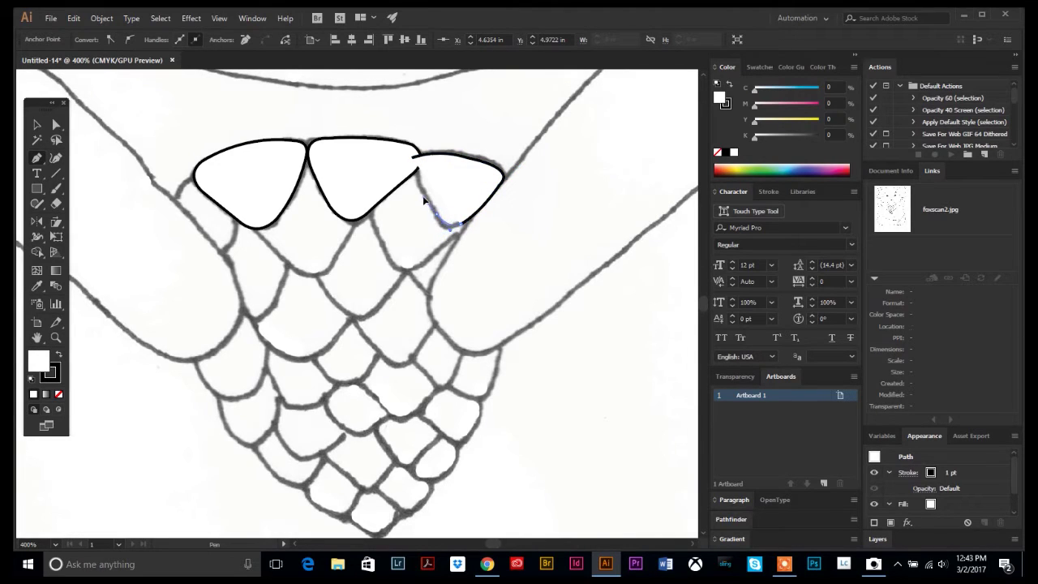
{"action": "left_click", "coordinate": [439, 217]}
{"action": "left_click", "coordinate": [415, 172]}
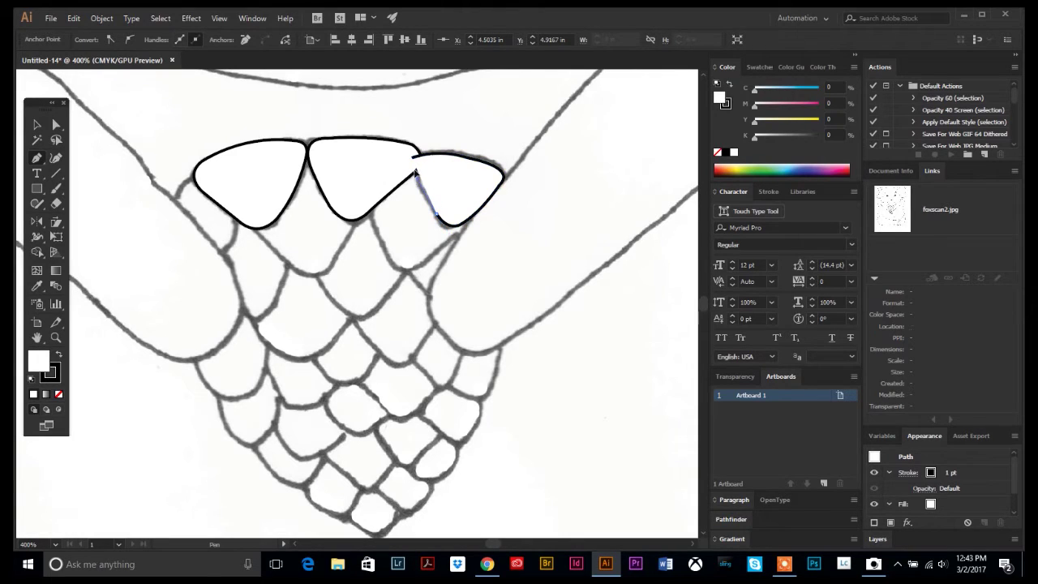
{"action": "left_click", "coordinate": [412, 156]}
Step: Pull the third scale's top-left anchor up and left, then select it with the middle lobe
{"action": "left_click", "coordinate": [58, 126]}
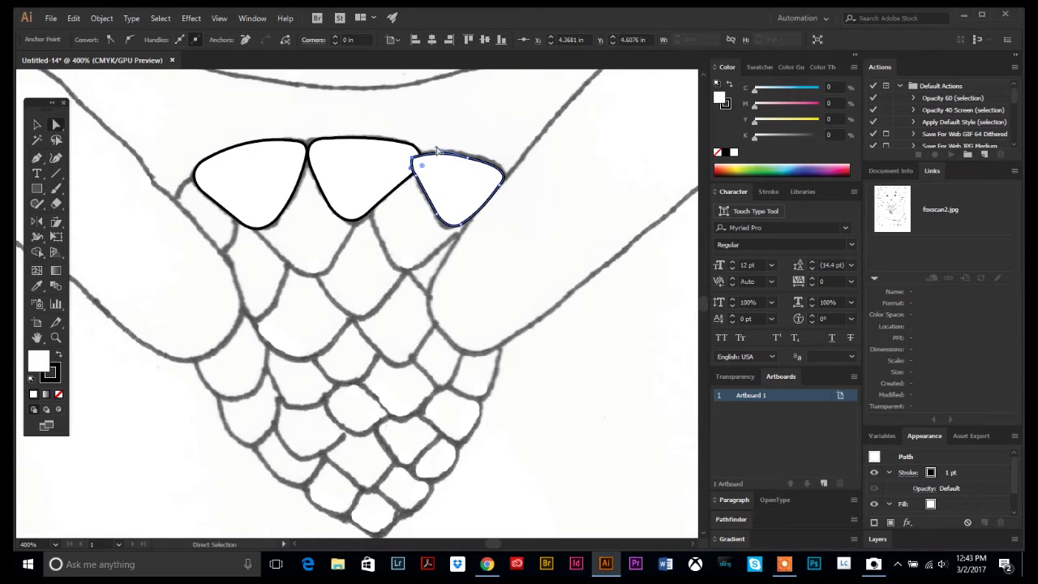
{"action": "left_click", "coordinate": [445, 158]}
{"action": "left_click", "coordinate": [437, 151]}
{"action": "left_click_drag", "start_coordinate": [437, 151], "coordinate": [418, 149]}
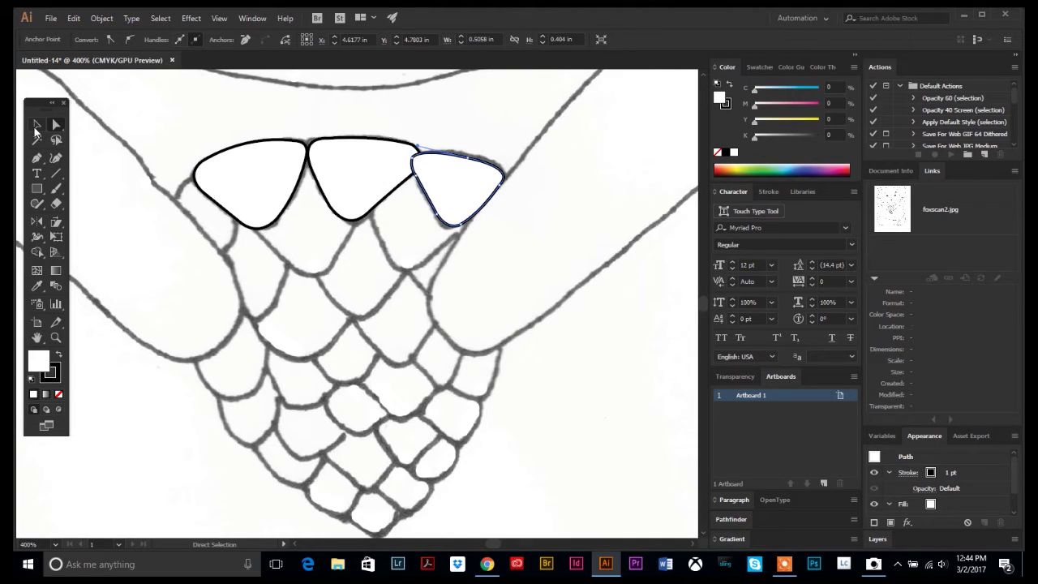
{"action": "left_click", "coordinate": [36, 124]}
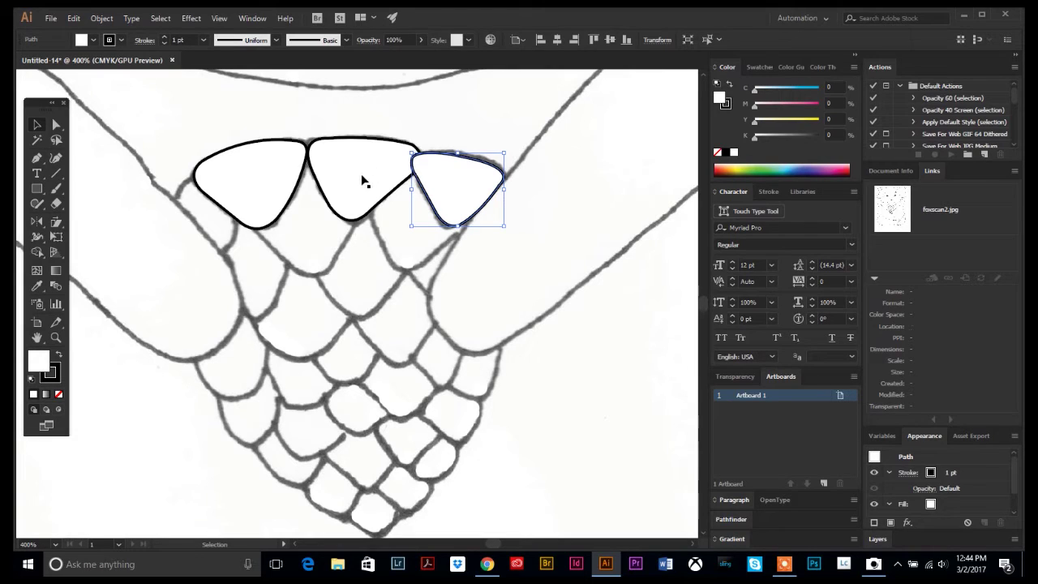
{"action": "left_click", "coordinate": [324, 169], "text": "shift"}
Step: Move all three lobes down together, then back up into their row
{"action": "left_click", "coordinate": [280, 171], "text": "shift"}
{"action": "left_click_drag", "start_coordinate": [280, 170], "coordinate": [283, 216]}
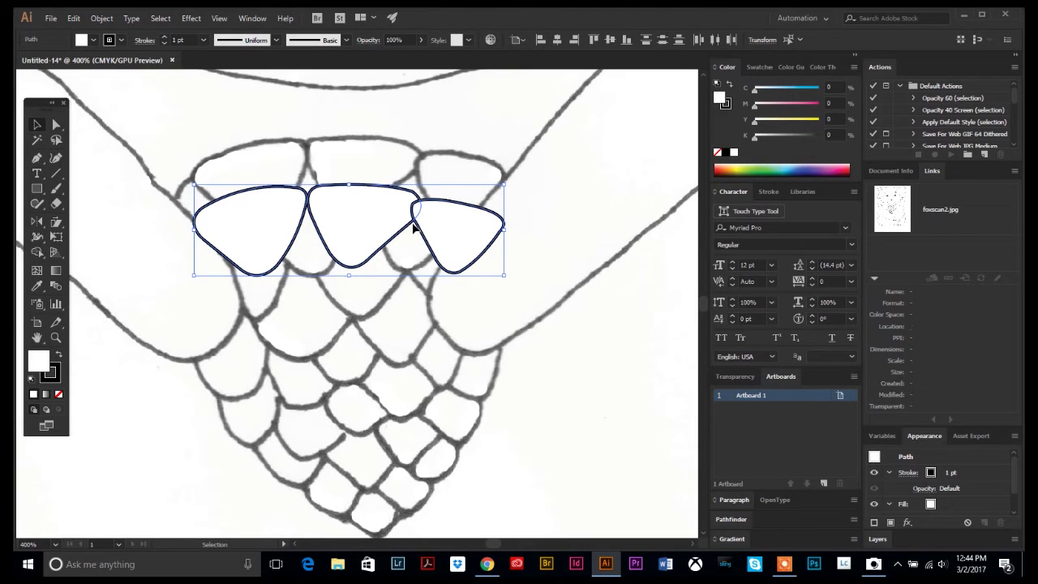
{"action": "left_click_drag", "start_coordinate": [415, 225], "coordinate": [415, 177]}
{"action": "key", "text": "ctrl+shift+a"}
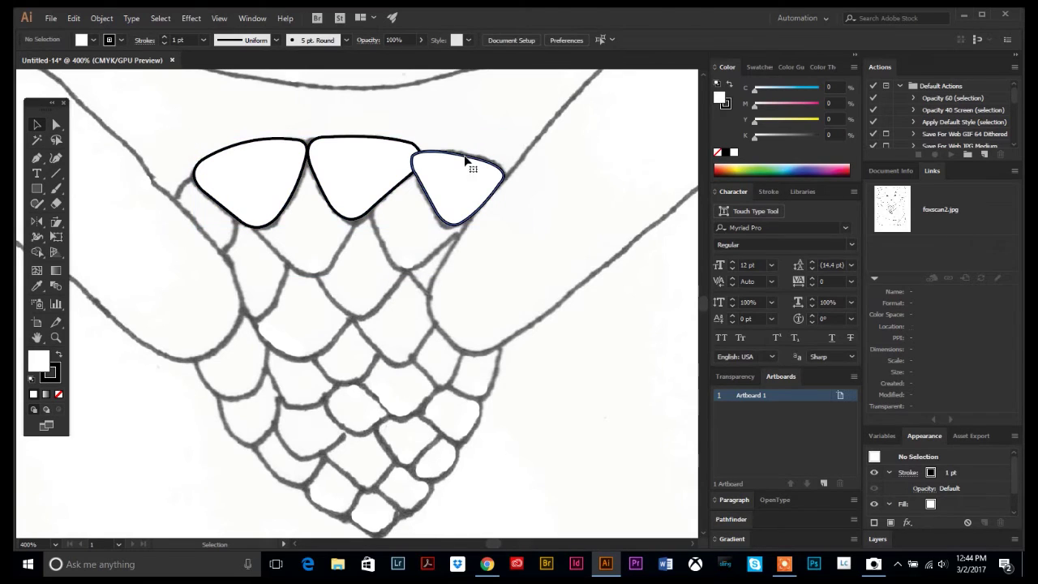
Step: Send the right lobe backward, then bring it to the front over the middle lobe
{"action": "left_click", "coordinate": [469, 165]}
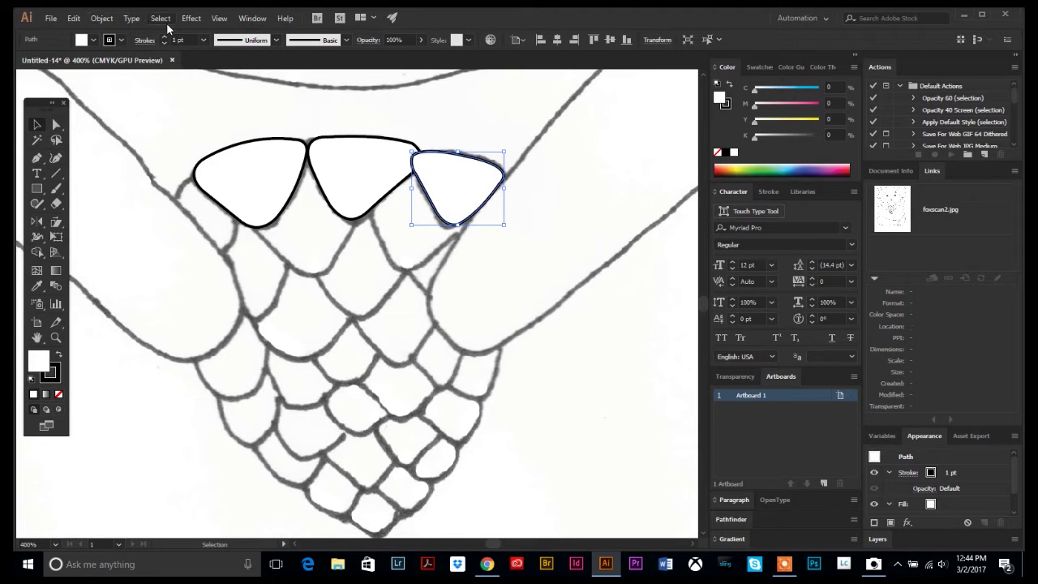
{"action": "left_click", "coordinate": [74, 19]}
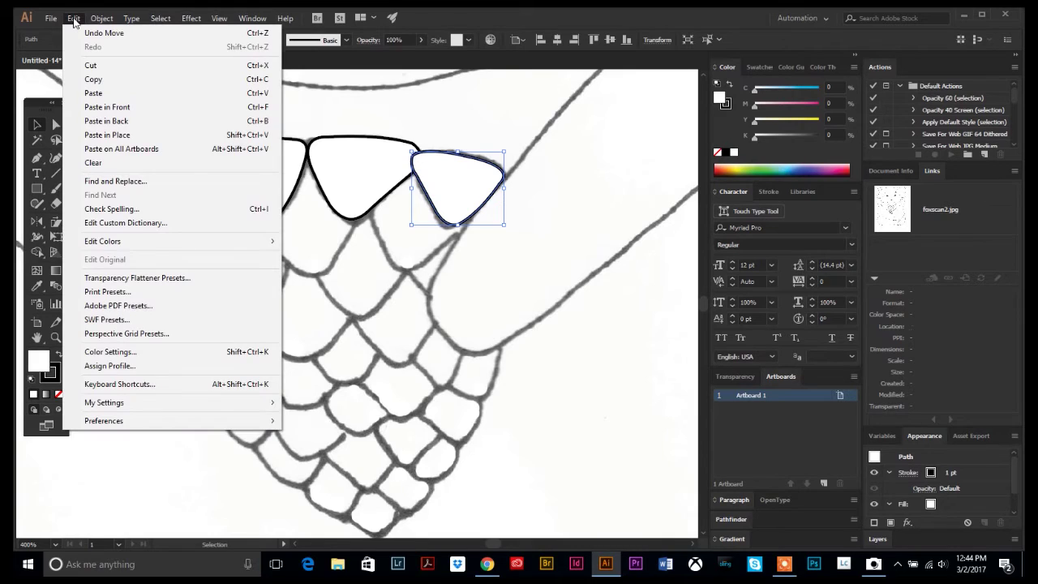
{"action": "mouse_move", "coordinate": [103, 19]}
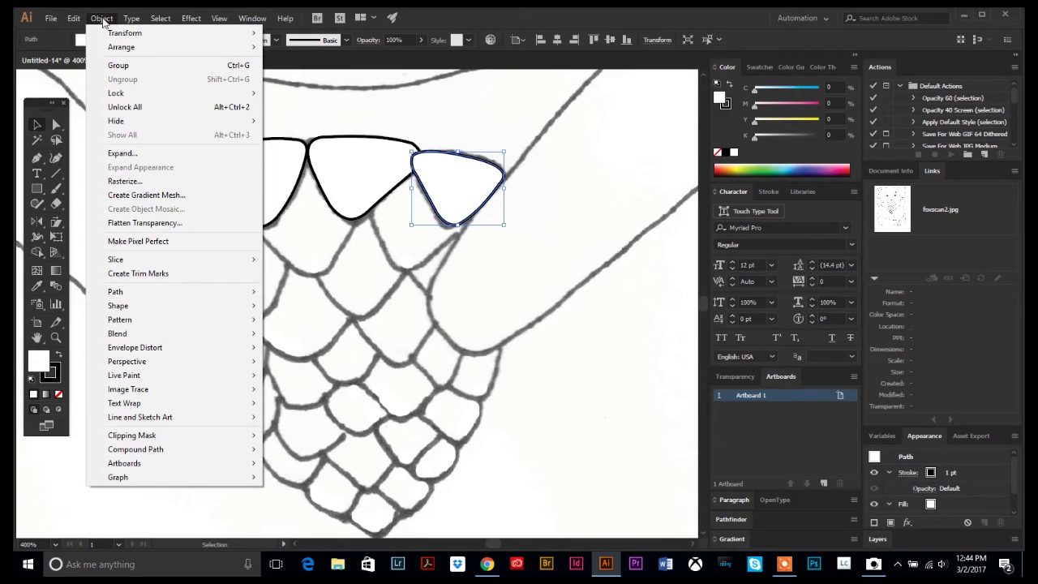
{"action": "mouse_move", "coordinate": [120, 47]}
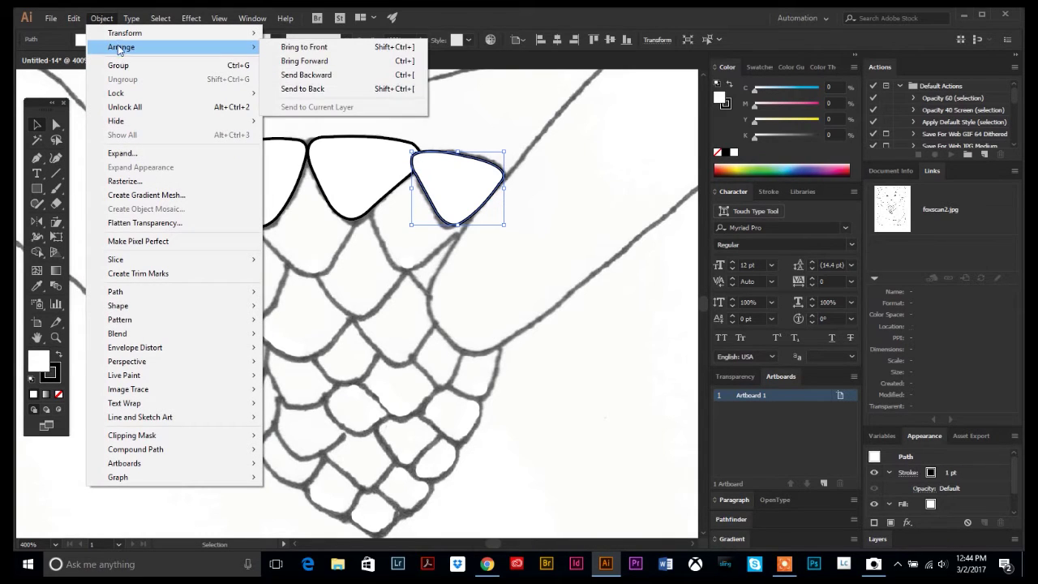
{"action": "left_click", "coordinate": [300, 75]}
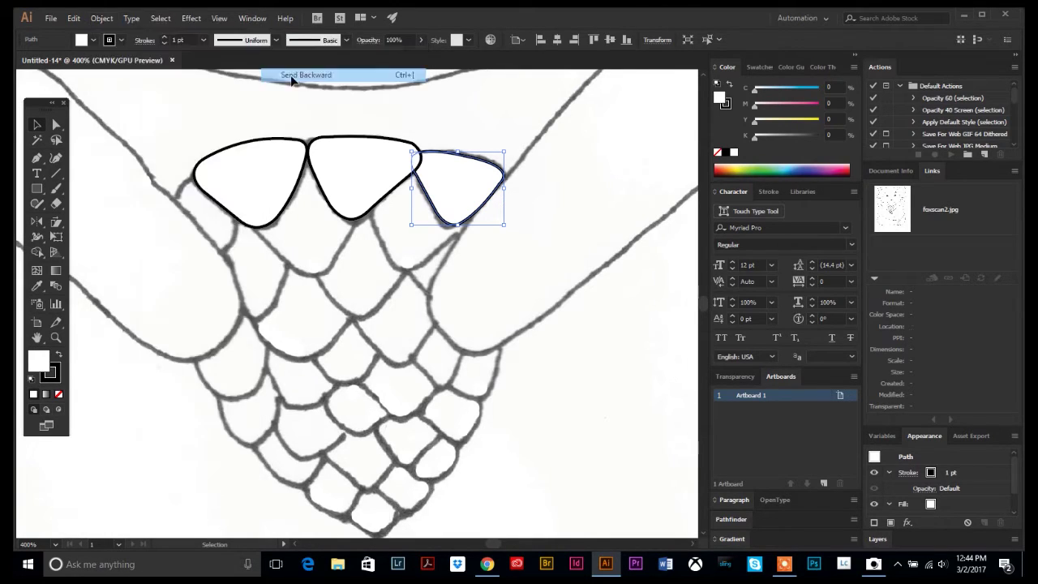
{"action": "left_click", "coordinate": [374, 167]}
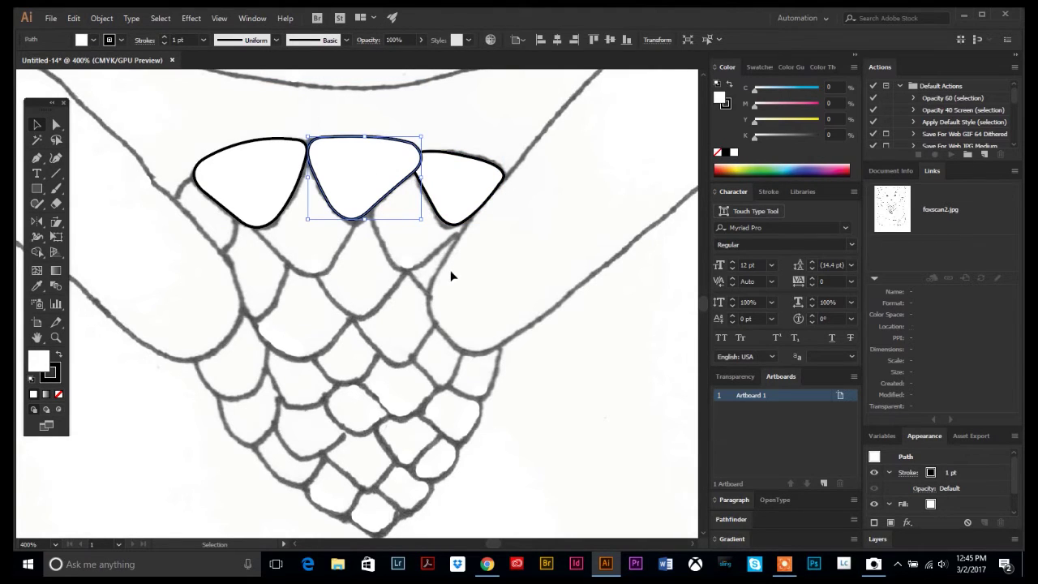
{"action": "left_click", "coordinate": [442, 187]}
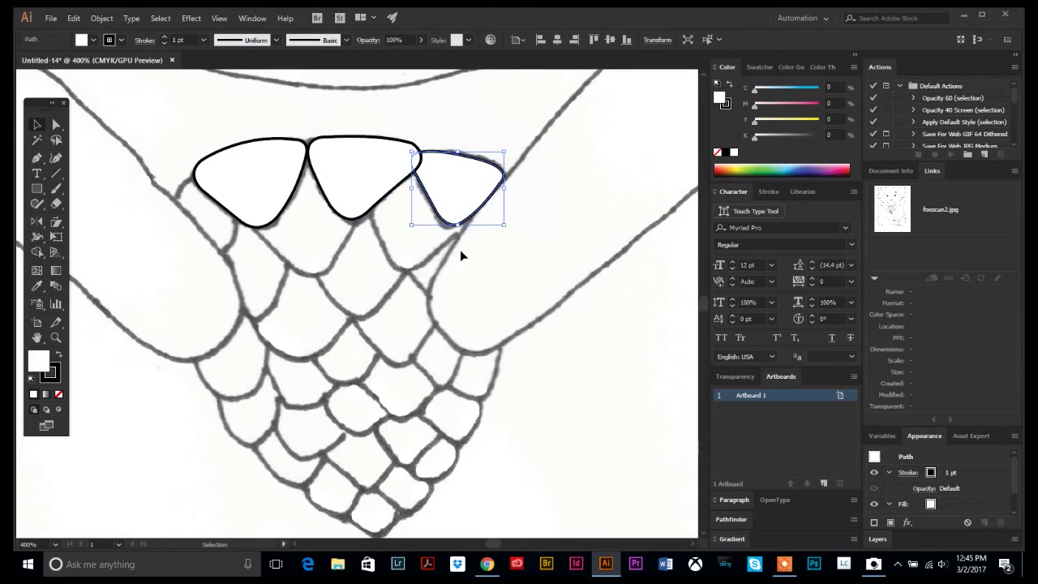
{"action": "left_click", "coordinate": [104, 19]}
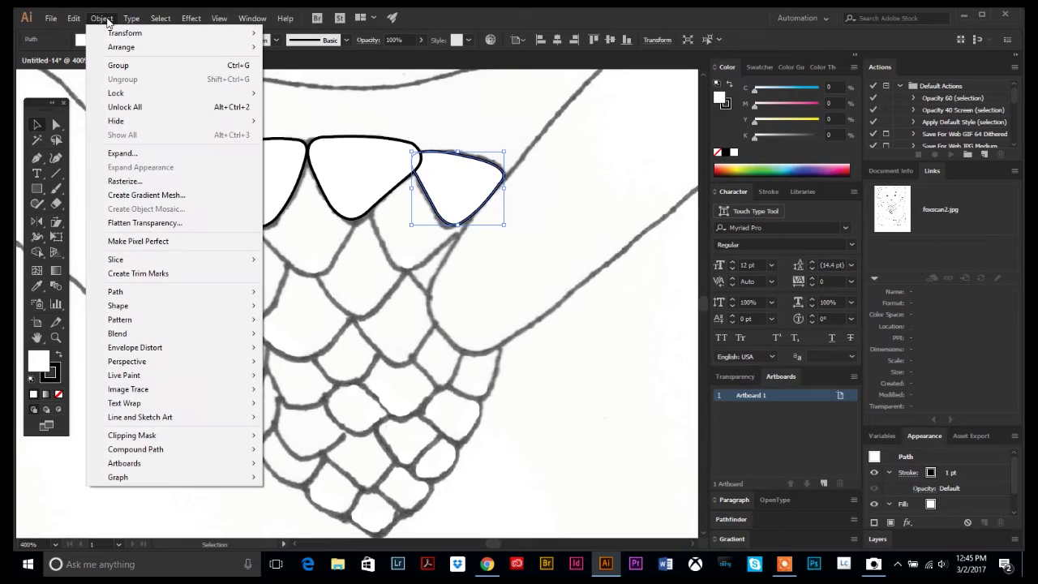
{"action": "left_click", "coordinate": [292, 49]}
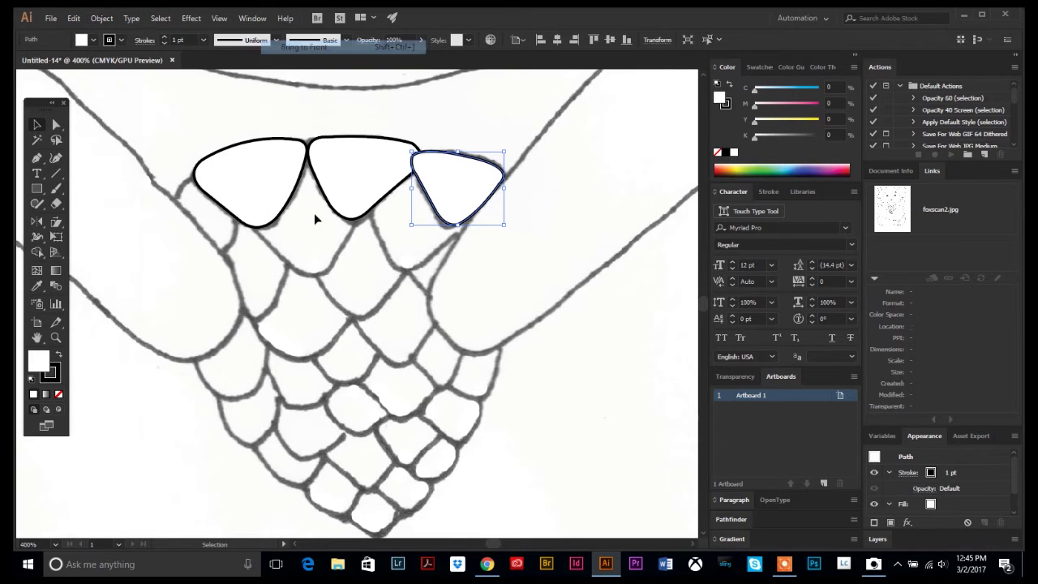
Step: Draw a small closed rounded shape below the left lobe's upper-left edge
{"action": "left_click", "coordinate": [347, 336]}
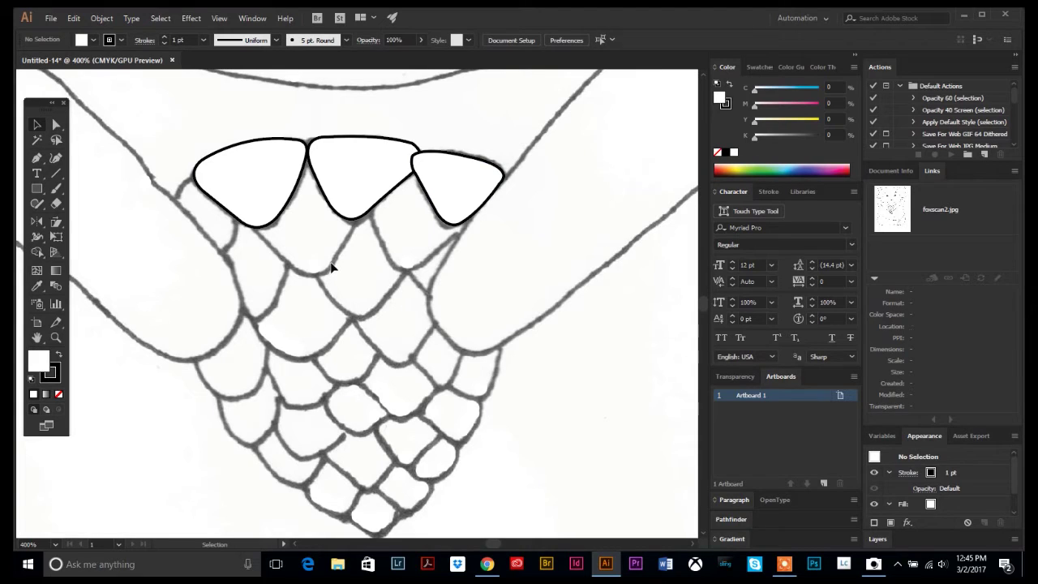
{"action": "left_click", "coordinate": [36, 158]}
{"action": "left_click", "coordinate": [193, 179]}
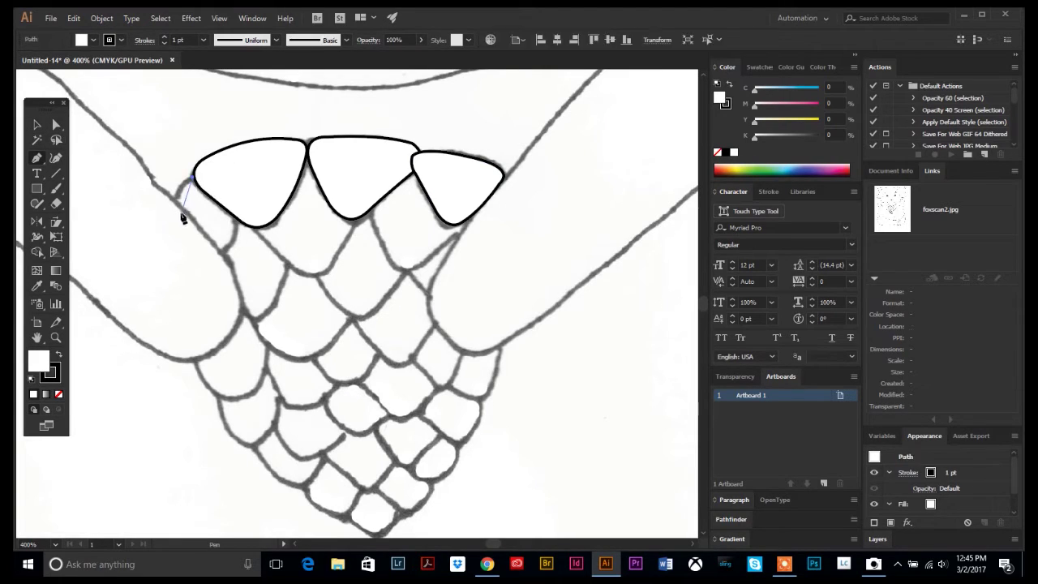
{"action": "left_click_drag", "start_coordinate": [178, 210], "coordinate": [232, 185]}
{"action": "left_click", "coordinate": [177, 210]}
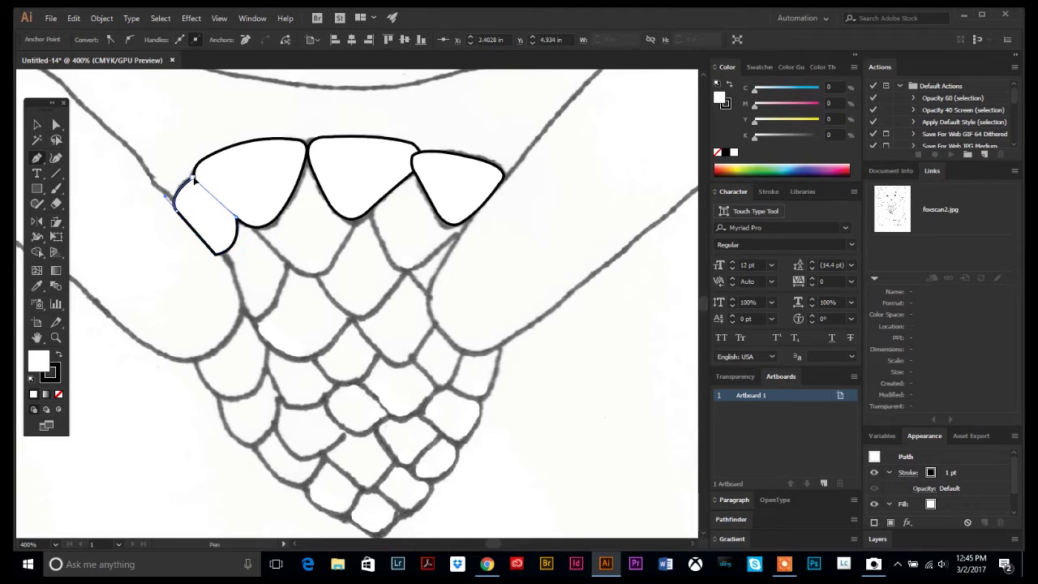
{"action": "left_click_drag", "start_coordinate": [193, 177], "coordinate": [167, 191]}
{"action": "left_click", "coordinate": [36, 124]}
Step: Bring the top-left lobe to the front, in front of the new small shape
{"action": "left_click", "coordinate": [156, 134]}
{"action": "left_click", "coordinate": [217, 247]}
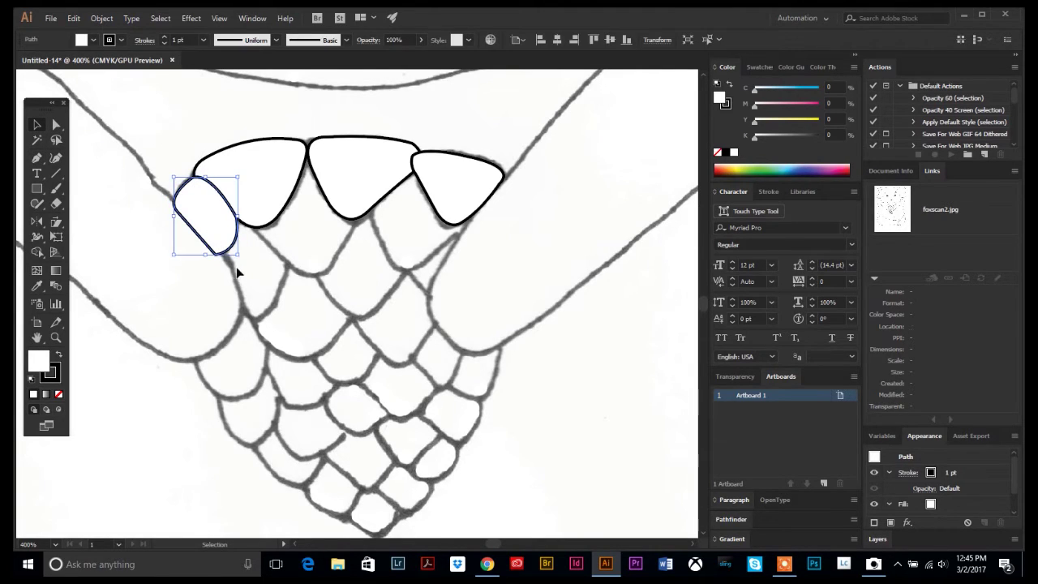
{"action": "left_click", "coordinate": [267, 182]}
{"action": "left_click", "coordinate": [101, 17]}
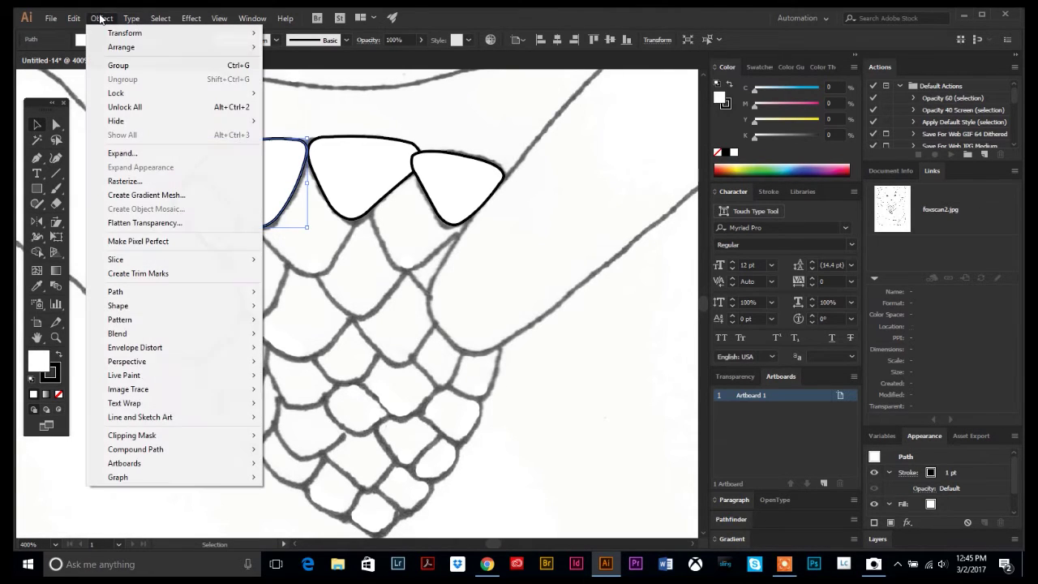
{"action": "mouse_move", "coordinate": [116, 51]}
{"action": "left_click", "coordinate": [352, 47]}
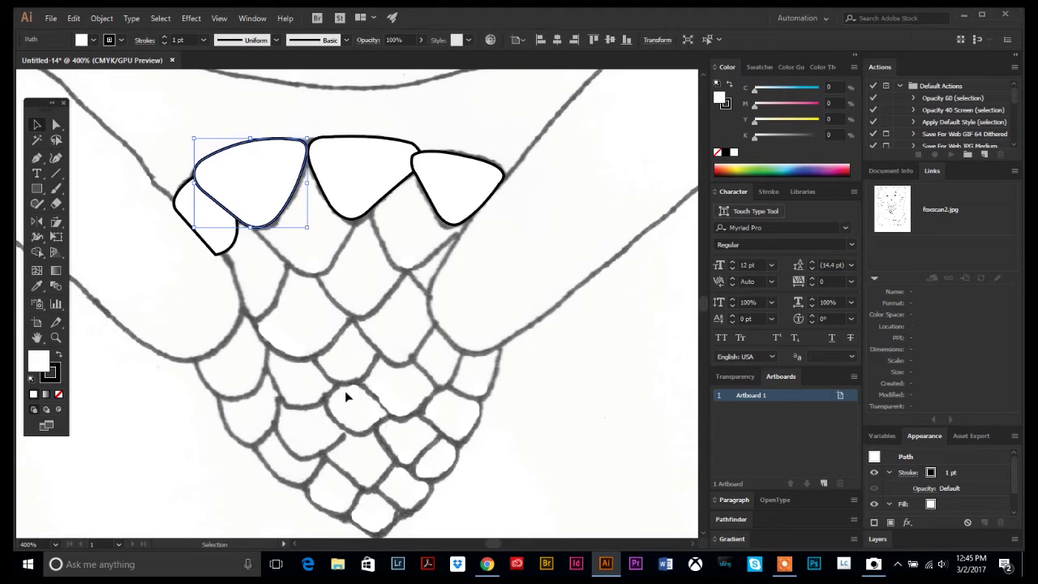
Step: Fill the small shape and the three lobes with orange-brown
{"action": "left_click", "coordinate": [216, 239], "text": "shift"}
{"action": "left_click", "coordinate": [355, 189], "text": "shift"}
{"action": "left_click", "coordinate": [445, 186], "text": "shift"}
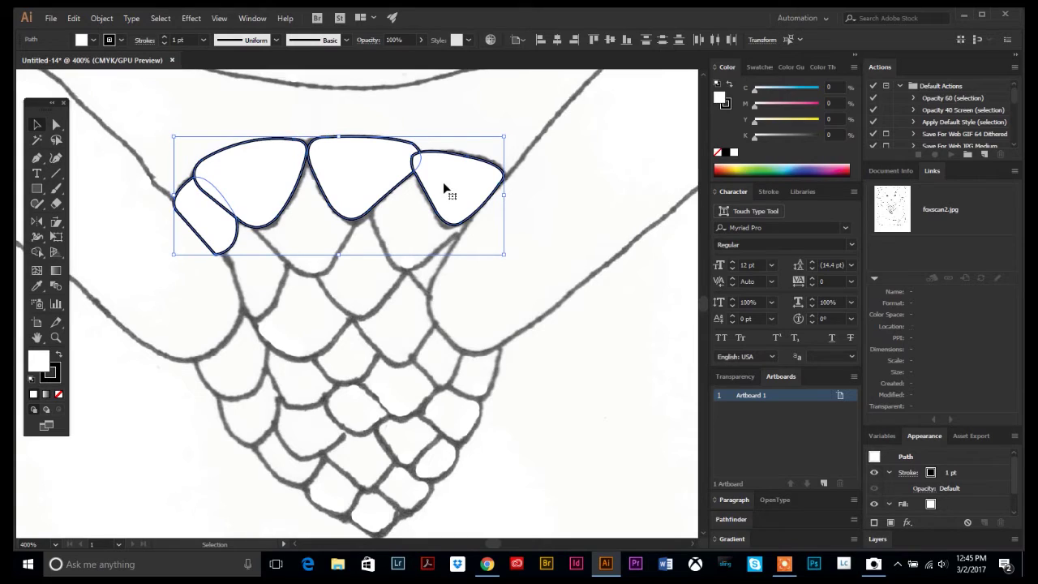
{"action": "left_click", "coordinate": [735, 169]}
{"action": "left_click", "coordinate": [731, 170]}
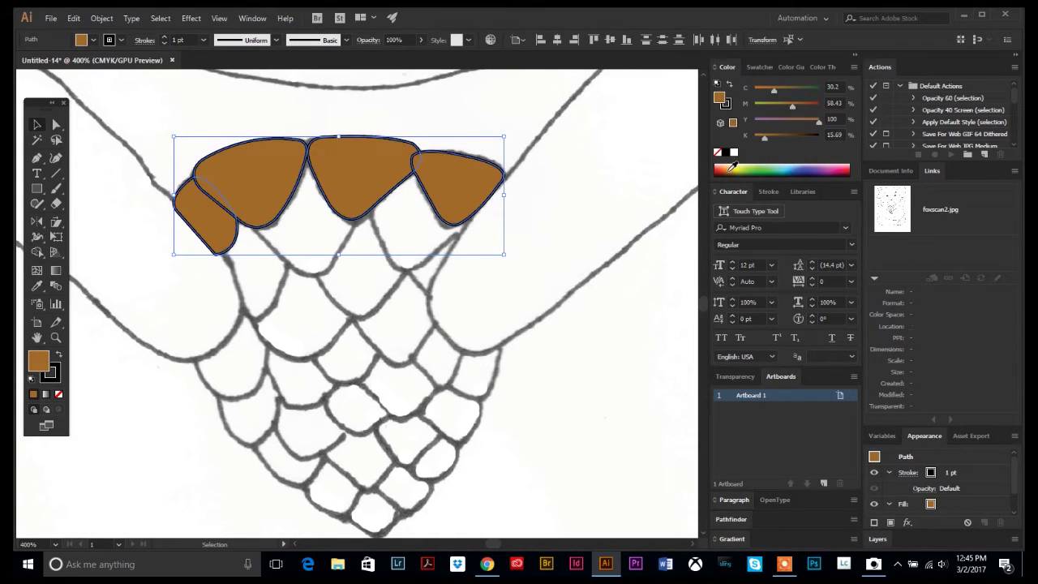
{"action": "left_click", "coordinate": [725, 106]}
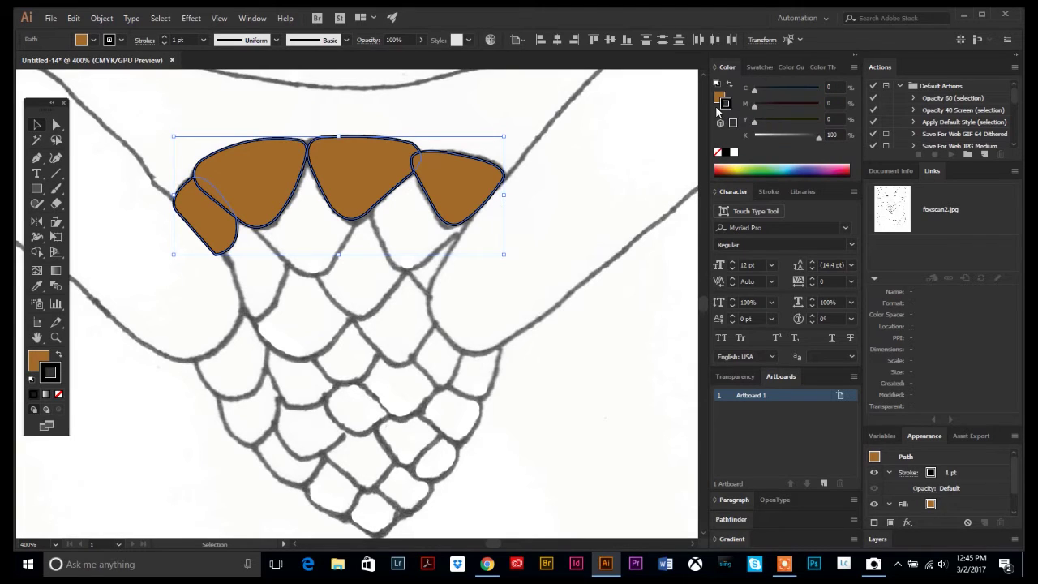
{"action": "left_click", "coordinate": [556, 179]}
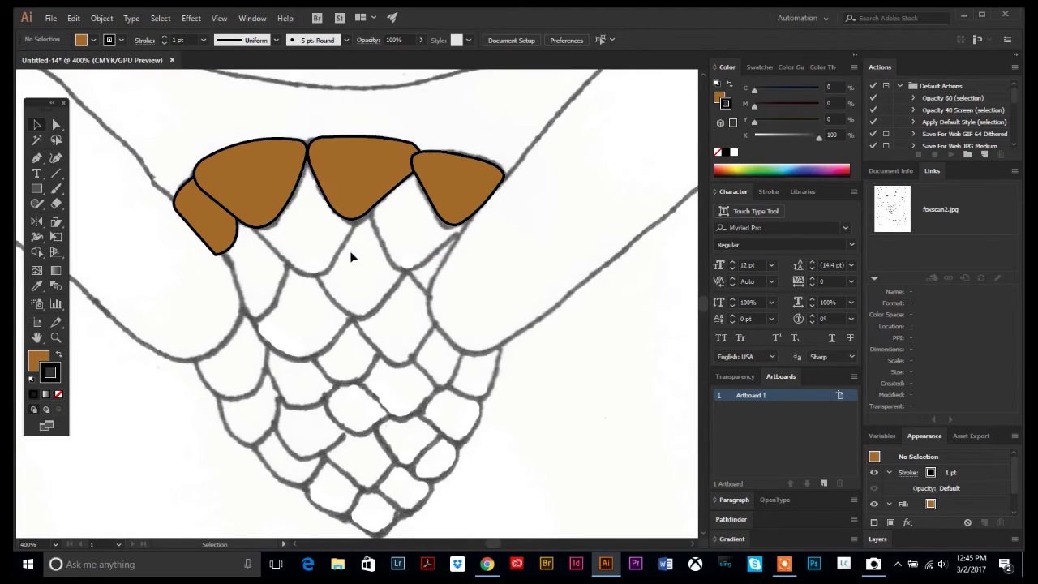
Step: Draw a new rounded scale shape in the middle, below the top scales
{"action": "left_click", "coordinate": [37, 159]}
{"action": "left_click", "coordinate": [247, 222]}
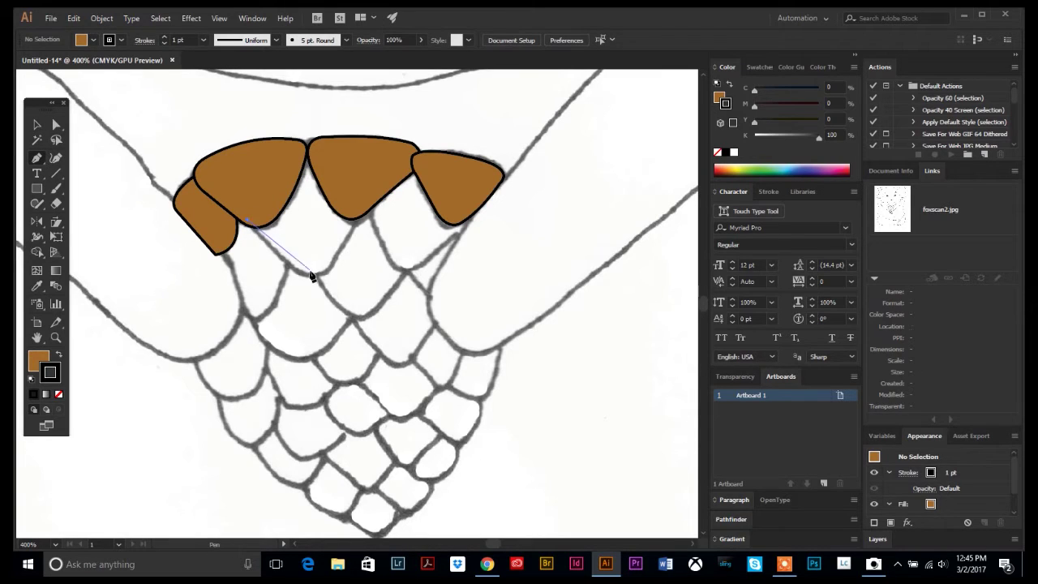
{"action": "left_click", "coordinate": [286, 263]}
{"action": "left_click_drag", "start_coordinate": [315, 276], "coordinate": [335, 273]}
{"action": "left_click", "coordinate": [369, 206]}
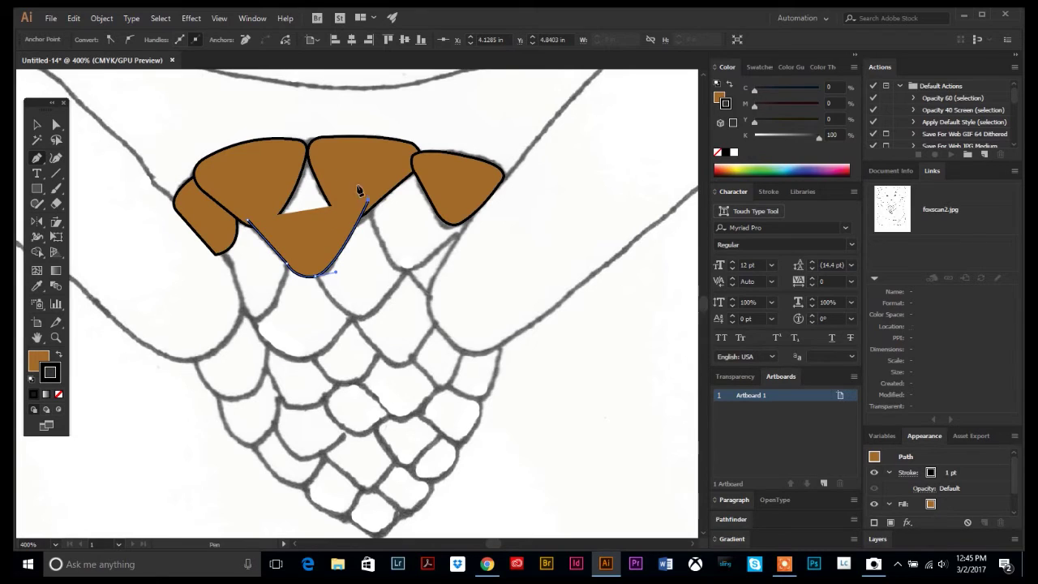
{"action": "left_click_drag", "start_coordinate": [317, 148], "coordinate": [306, 151]}
{"action": "left_click", "coordinate": [248, 221]}
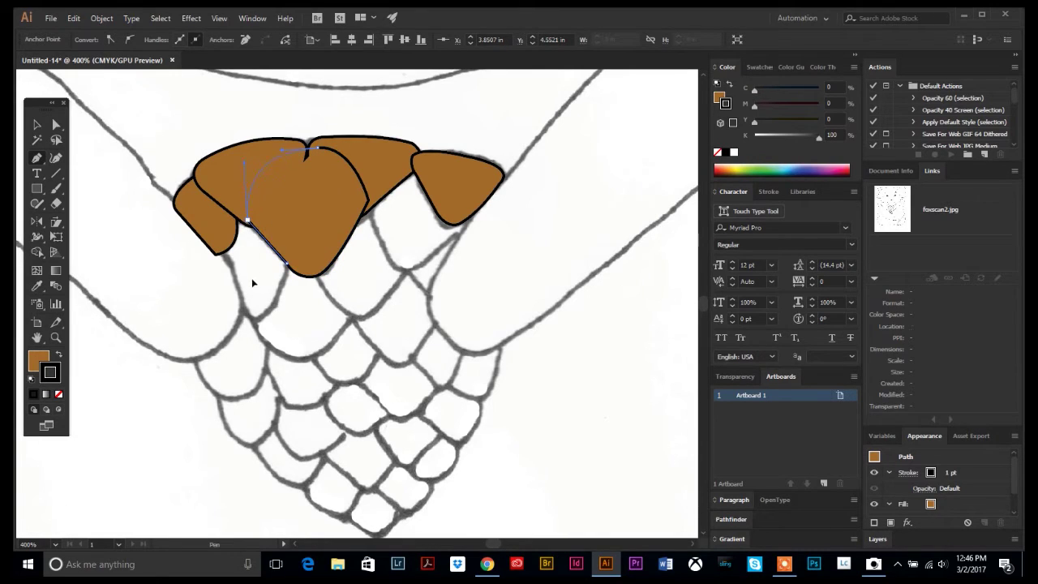
{"action": "left_click", "coordinate": [309, 276]}
{"action": "left_click", "coordinate": [40, 125]}
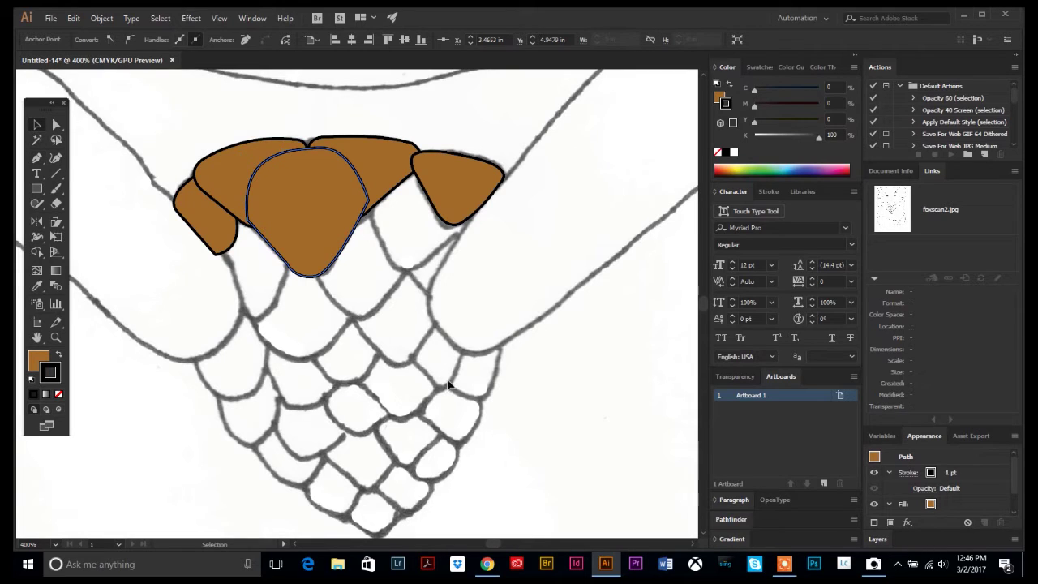
Step: Bring the left and back brown scales to the front, above the new middle scale
{"action": "left_click", "coordinate": [221, 177]}
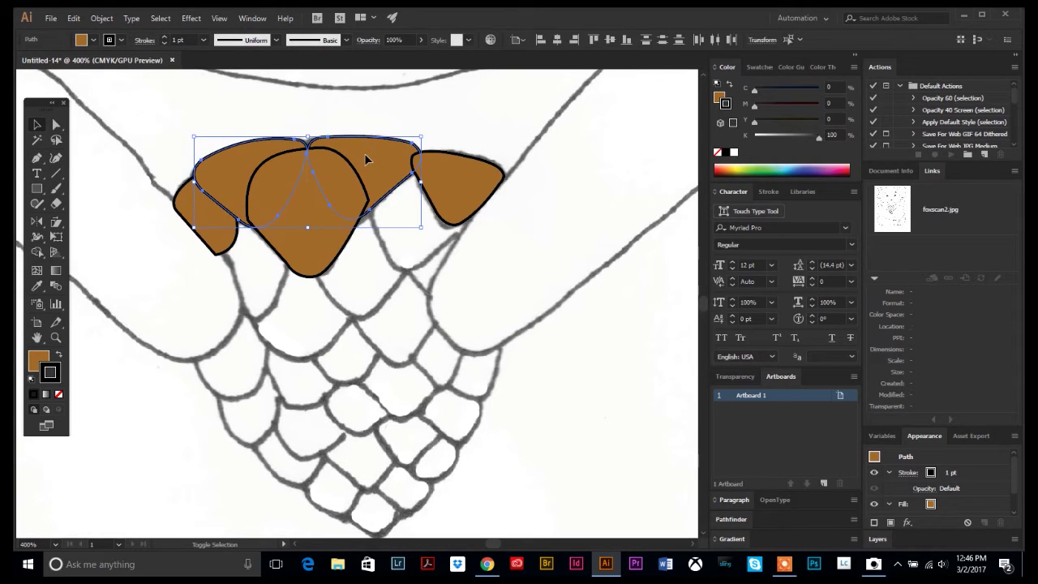
{"action": "left_click", "coordinate": [101, 17]}
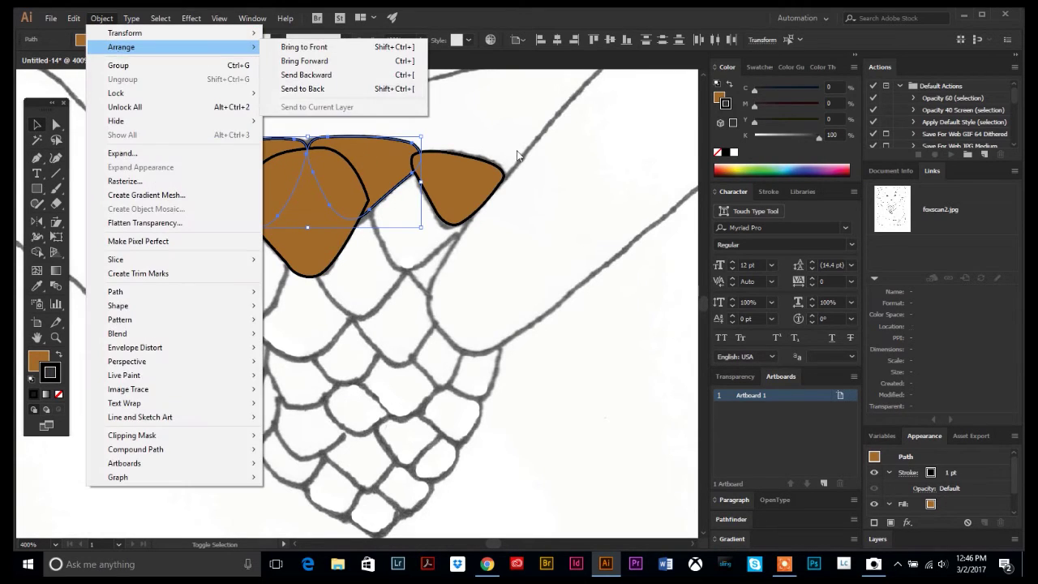
{"action": "left_click", "coordinate": [478, 123]}
{"action": "left_click", "coordinate": [478, 122]}
{"action": "left_click", "coordinate": [234, 167]}
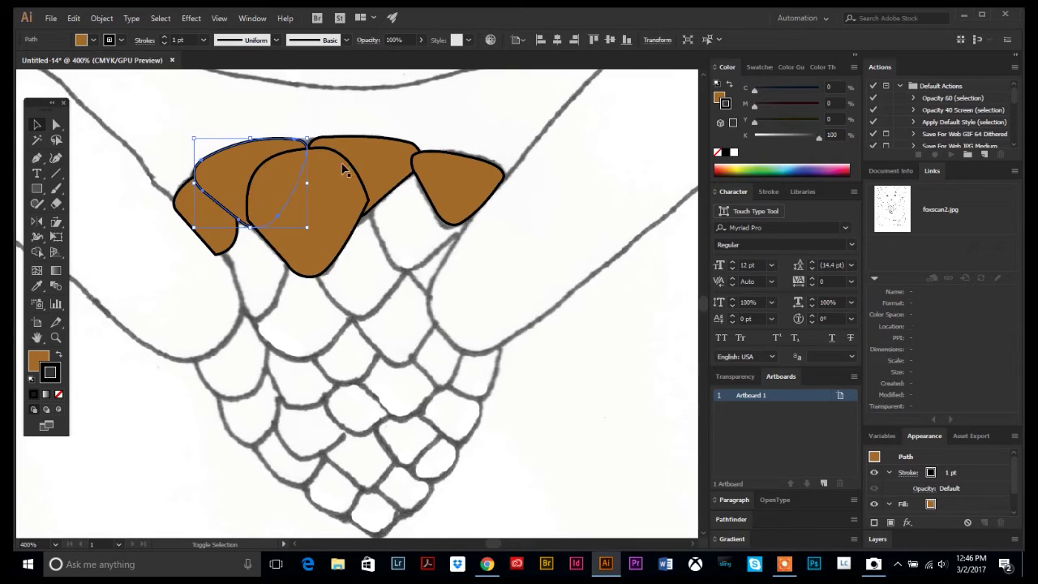
{"action": "left_click", "coordinate": [369, 156], "text": "shift"}
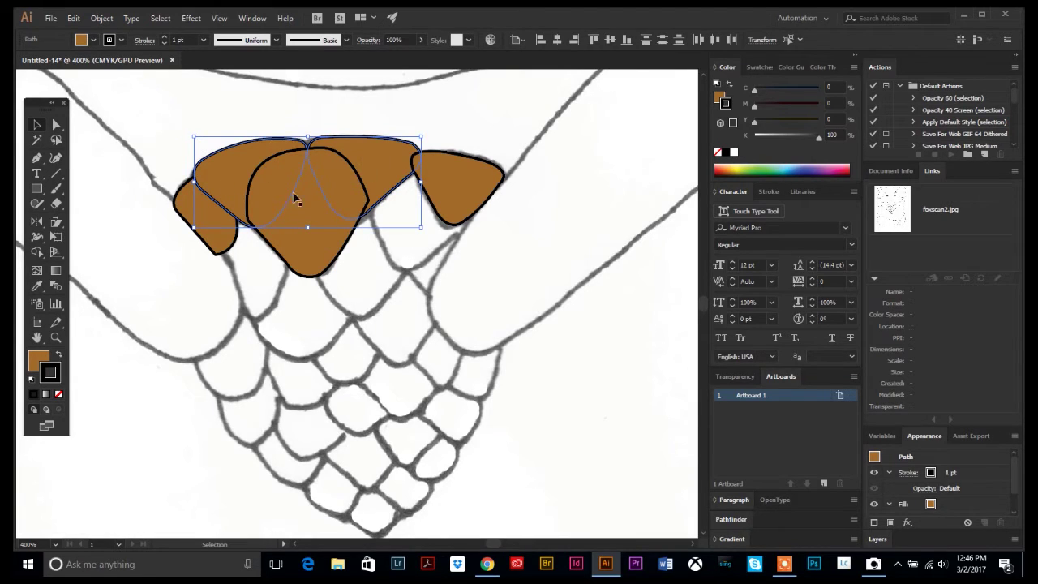
{"action": "left_click", "coordinate": [106, 21]}
{"action": "mouse_move", "coordinate": [244, 47]}
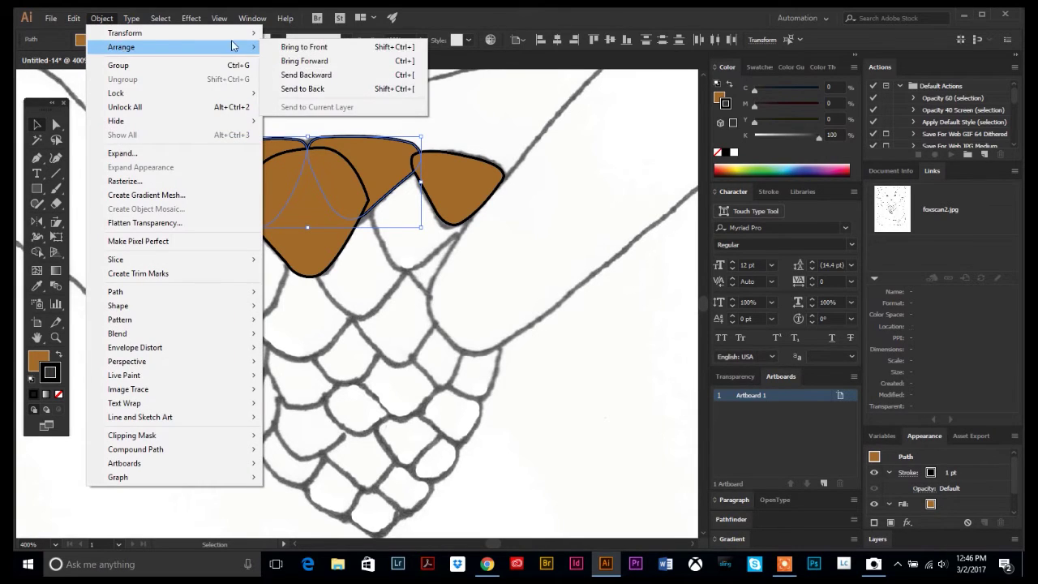
{"action": "left_click", "coordinate": [304, 47]}
{"action": "left_click", "coordinate": [580, 342]}
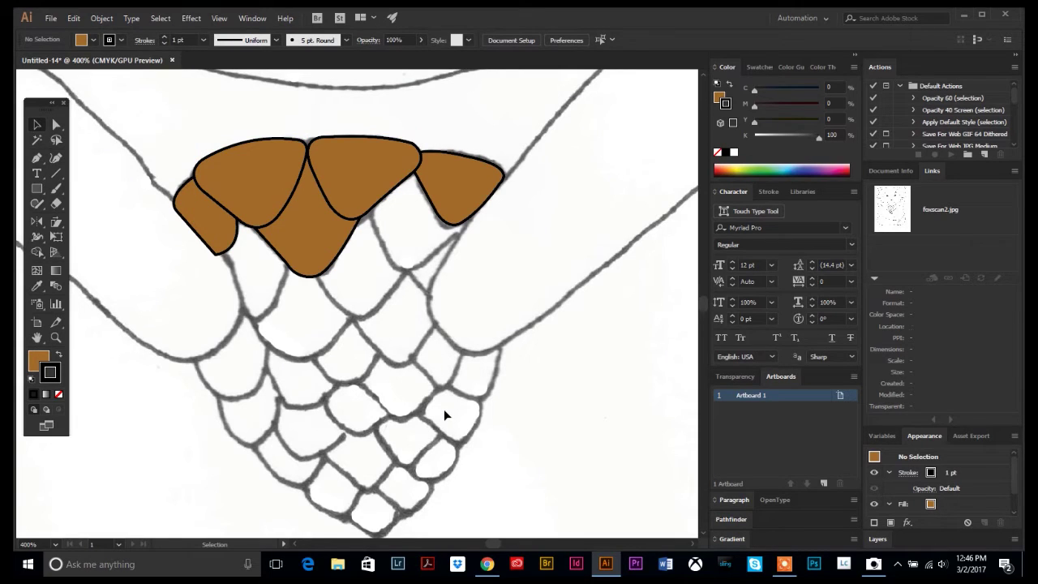
Step: Switch to Outline view with Ctrl+Y and back to full colour preview
{"action": "key", "text": "ctrl+y"}
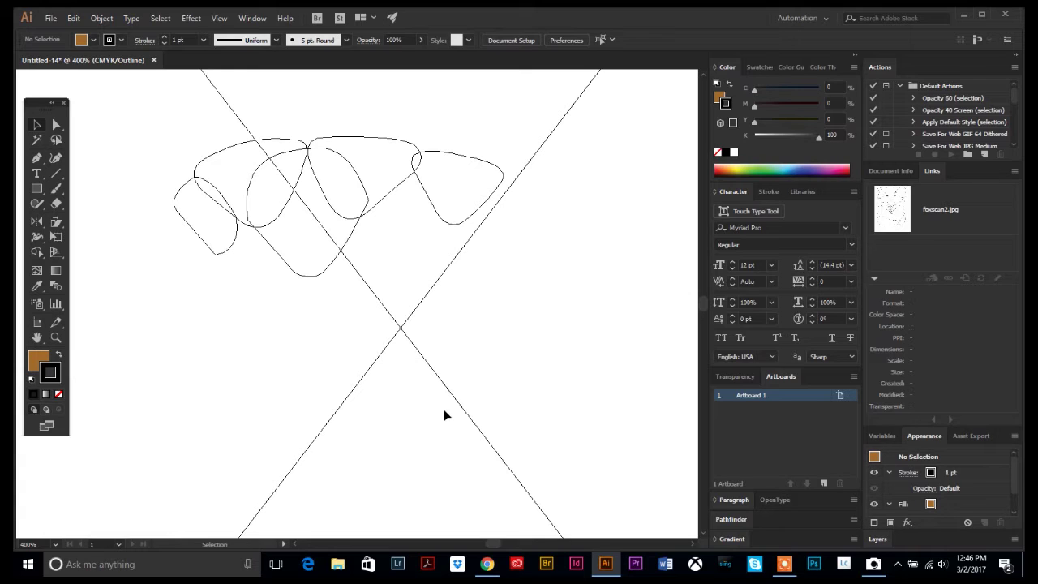
{"action": "key", "text": "ctrl+y"}
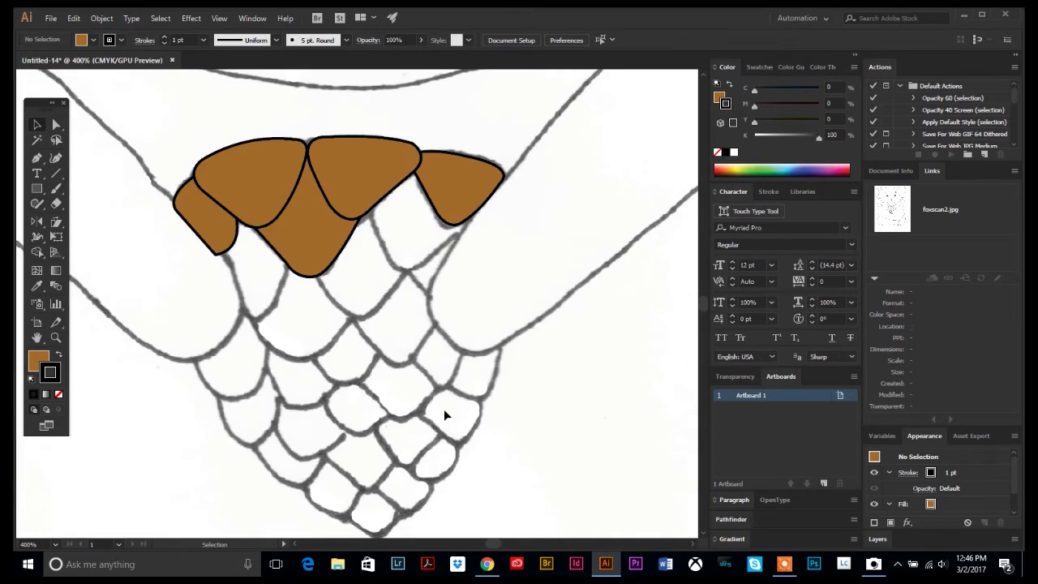
Step: Draw a new scale on the right, starting a second row beneath the top scales
{"action": "left_click", "coordinate": [37, 157]}
{"action": "left_click", "coordinate": [368, 201]}
{"action": "left_click", "coordinate": [387, 261]}
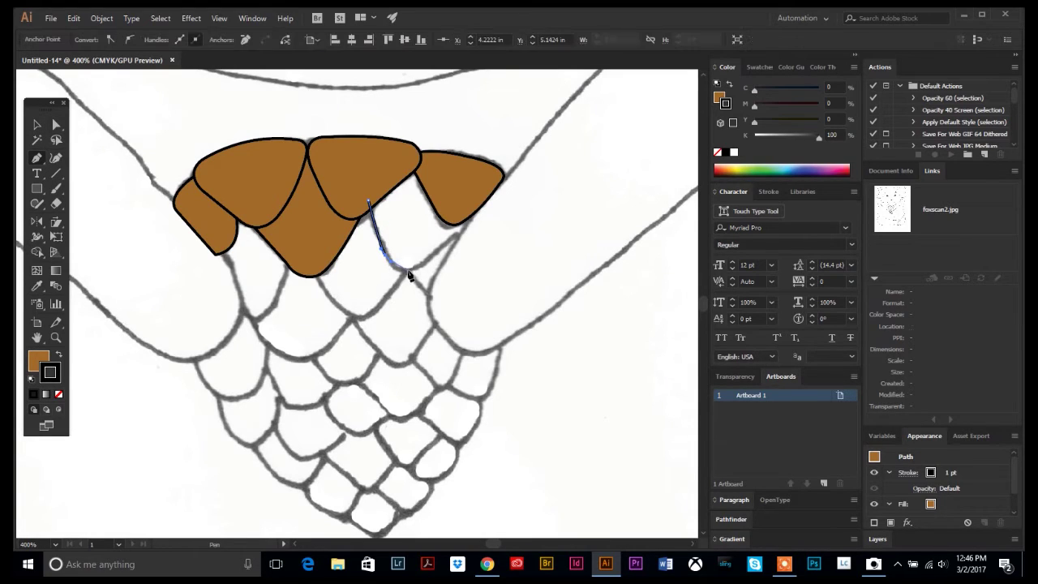
{"action": "left_click_drag", "start_coordinate": [398, 269], "coordinate": [474, 220]}
{"action": "left_click", "coordinate": [489, 206]}
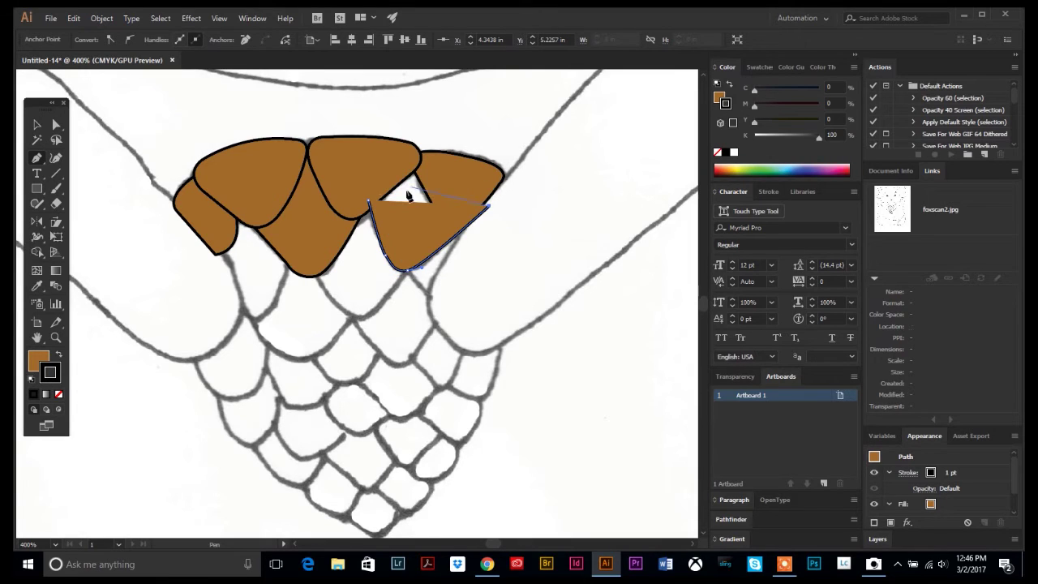
{"action": "left_click_drag", "start_coordinate": [417, 160], "coordinate": [377, 161]}
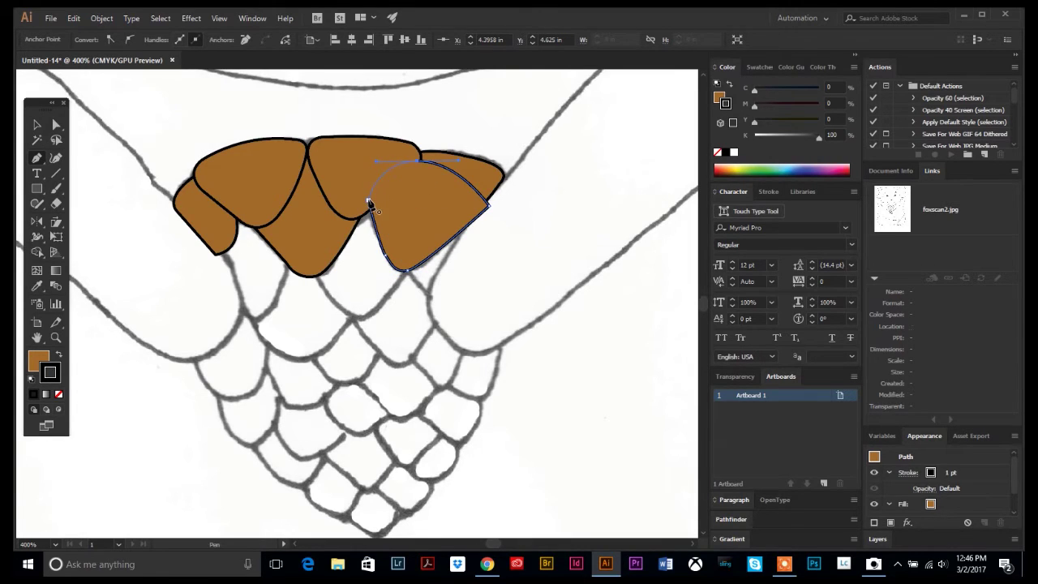
{"action": "left_click", "coordinate": [369, 204]}
{"action": "left_click", "coordinate": [38, 125]}
{"action": "left_click", "coordinate": [339, 146]}
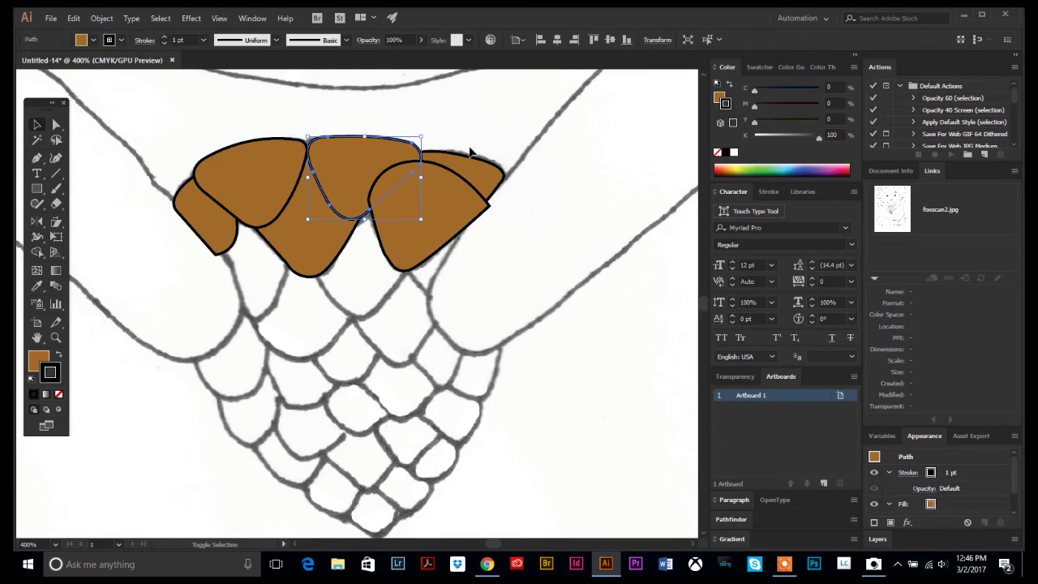
{"action": "left_click", "coordinate": [101, 17]}
{"action": "mouse_move", "coordinate": [243, 47]}
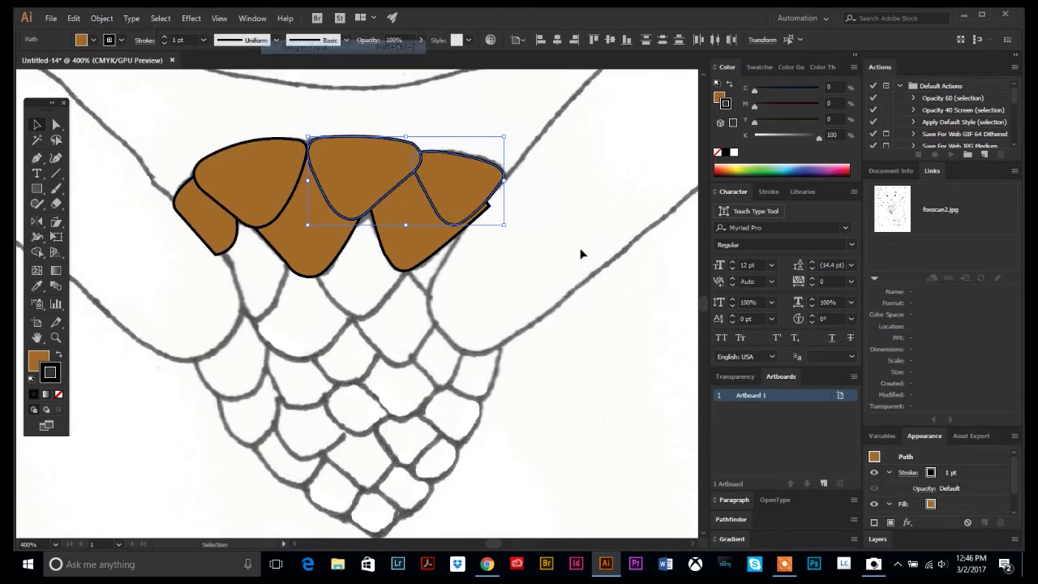
{"action": "left_click", "coordinate": [468, 399]}
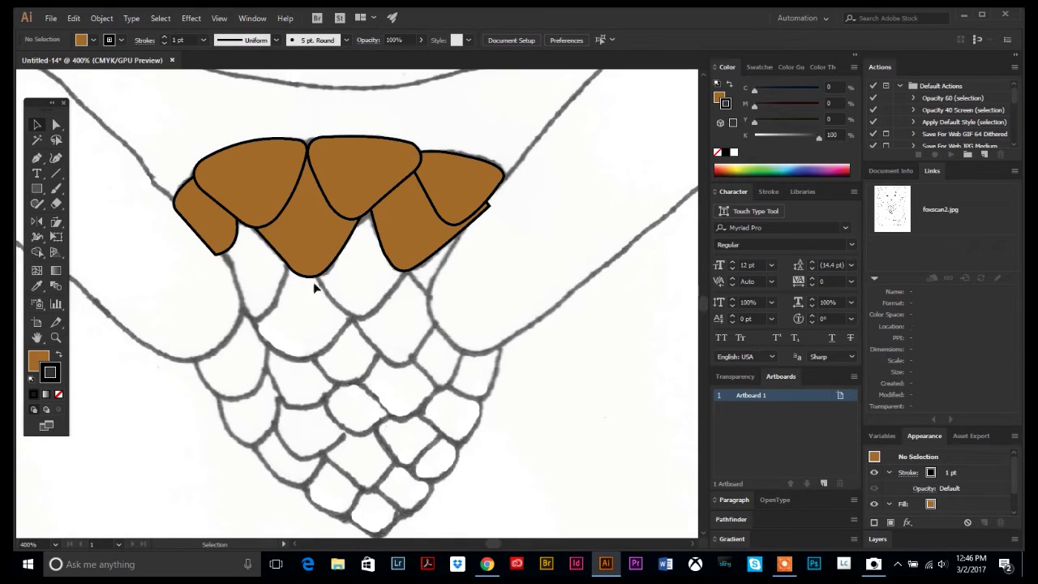
Step: Draw a lower-left scale, then bring the back-left and middle scales in front of it
{"action": "left_click", "coordinate": [37, 158]}
{"action": "left_click", "coordinate": [213, 250]}
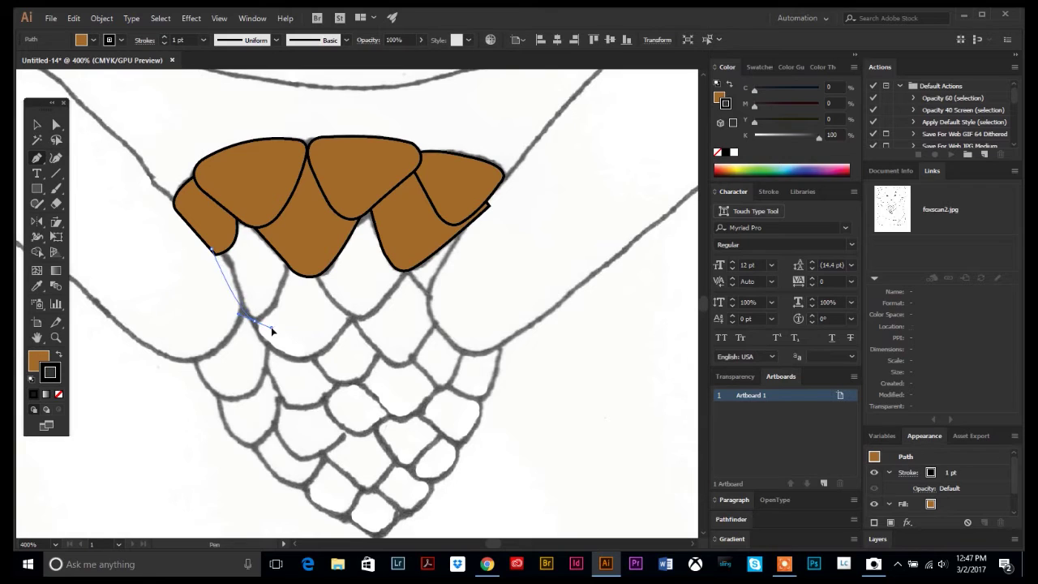
{"action": "left_click_drag", "start_coordinate": [253, 319], "coordinate": [278, 328]}
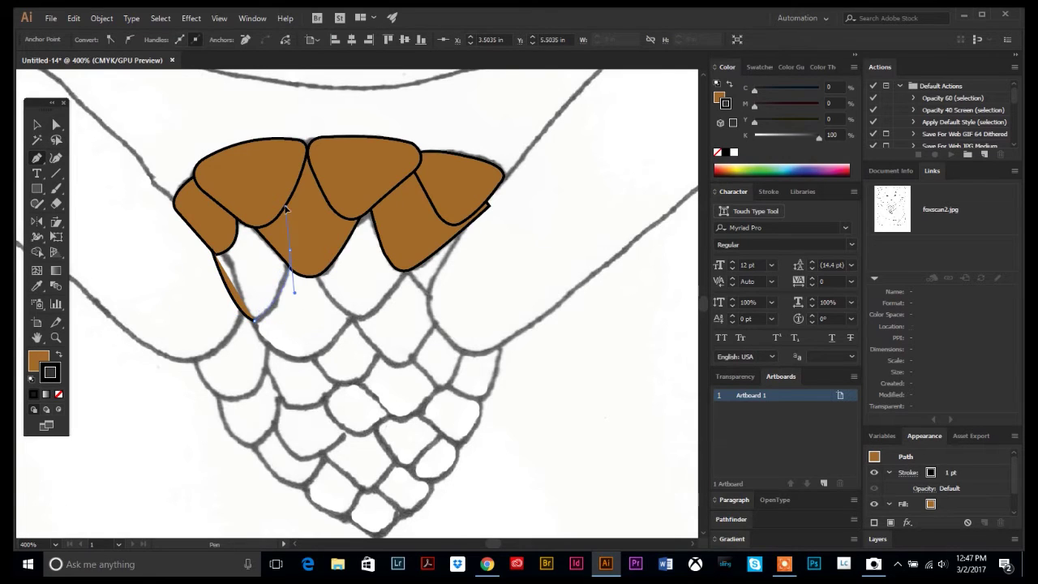
{"action": "left_click_drag", "start_coordinate": [289, 251], "coordinate": [294, 300]}
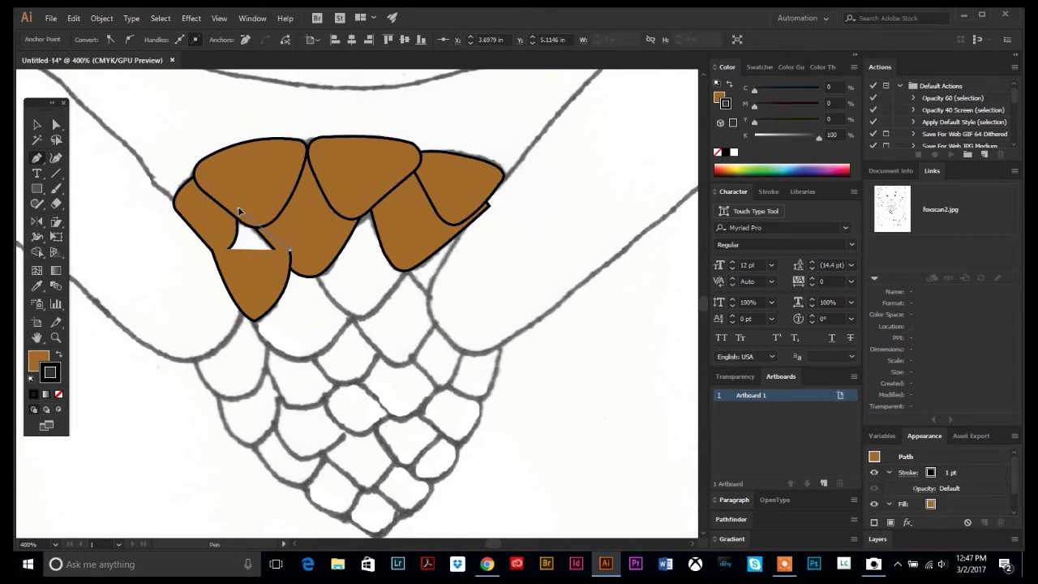
{"action": "left_click_drag", "start_coordinate": [241, 212], "coordinate": [207, 217]}
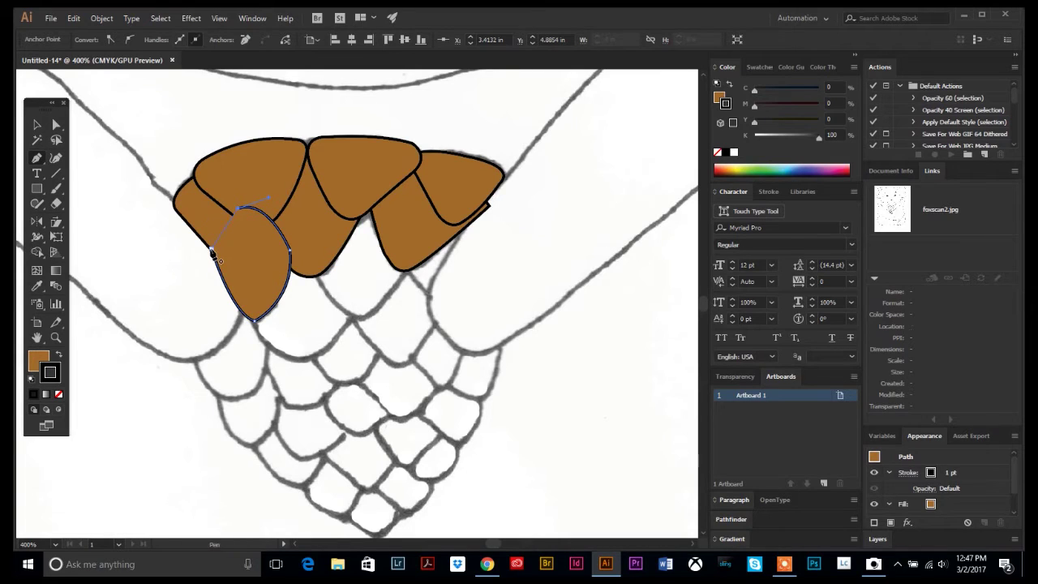
{"action": "left_click", "coordinate": [213, 250]}
{"action": "key", "text": "v"}
{"action": "left_click", "coordinate": [204, 200]}
{"action": "left_click", "coordinate": [259, 180], "text": "shift"}
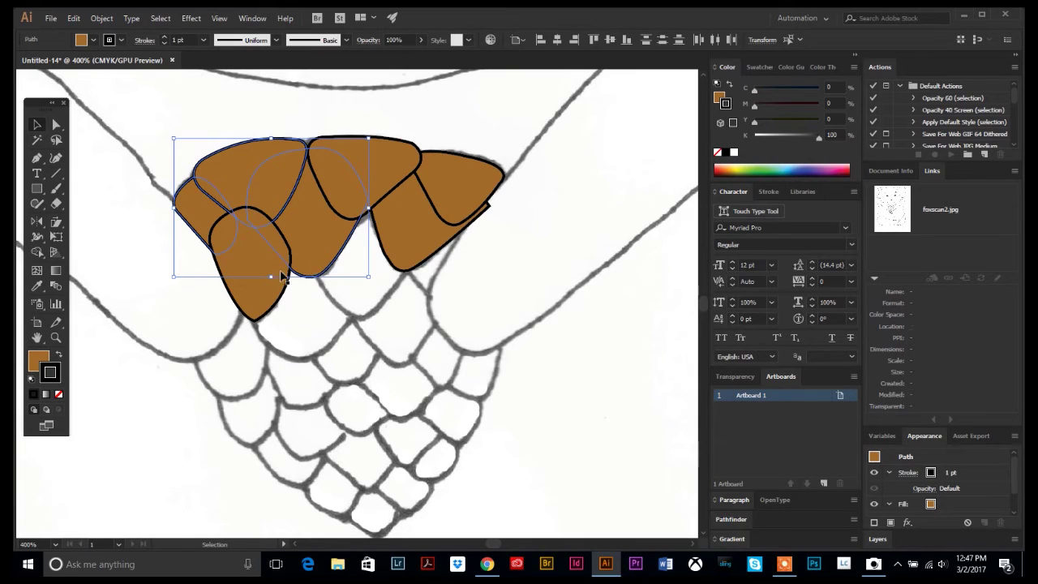
{"action": "left_click", "coordinate": [102, 18]}
{"action": "mouse_move", "coordinate": [152, 49]}
{"action": "left_click", "coordinate": [296, 46]}
Step: Bring the top-middle and right top scales in front of their neighbouring scales
{"action": "left_click", "coordinate": [511, 412]}
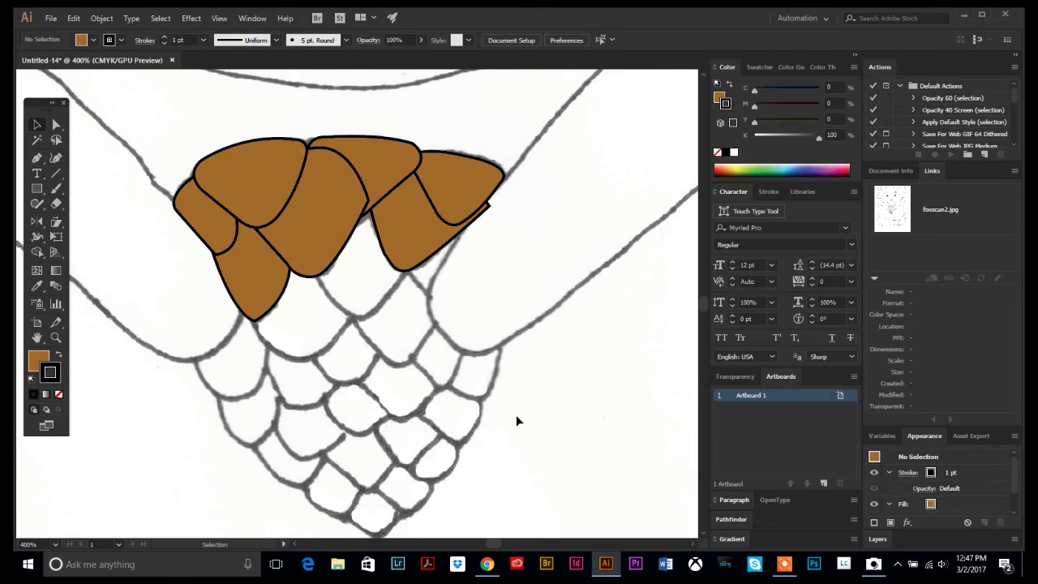
{"action": "left_click", "coordinate": [383, 163]}
{"action": "left_click", "coordinate": [454, 189], "text": "shift"}
{"action": "left_click", "coordinate": [102, 18]}
{"action": "mouse_move", "coordinate": [138, 47]}
{"action": "left_click", "coordinate": [352, 50]}
{"action": "left_click", "coordinate": [610, 466]}
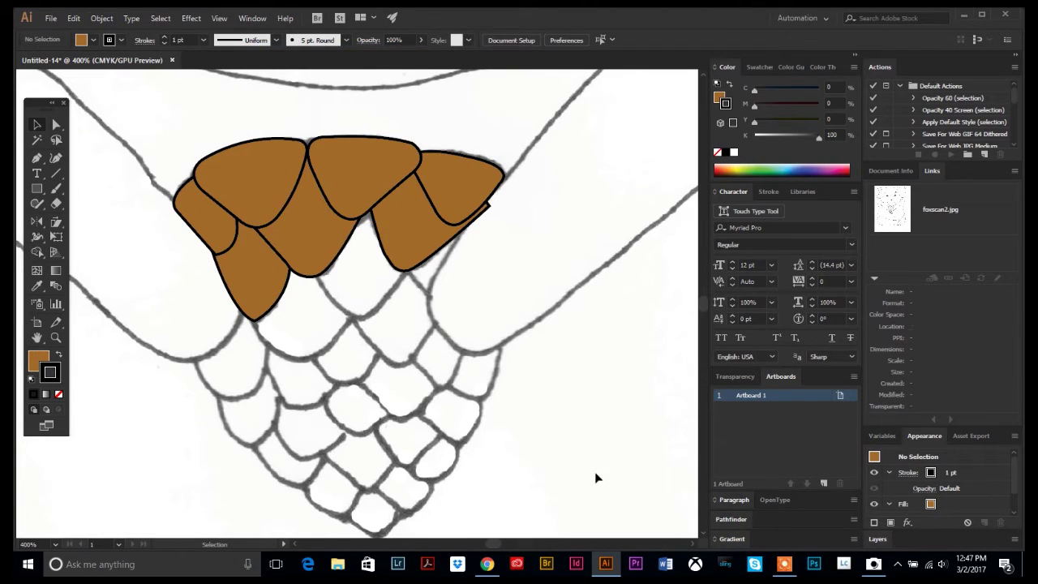
Step: Start the middle oval scale with the Pen, curving its bottom and right side
{"action": "left_click", "coordinate": [36, 157]}
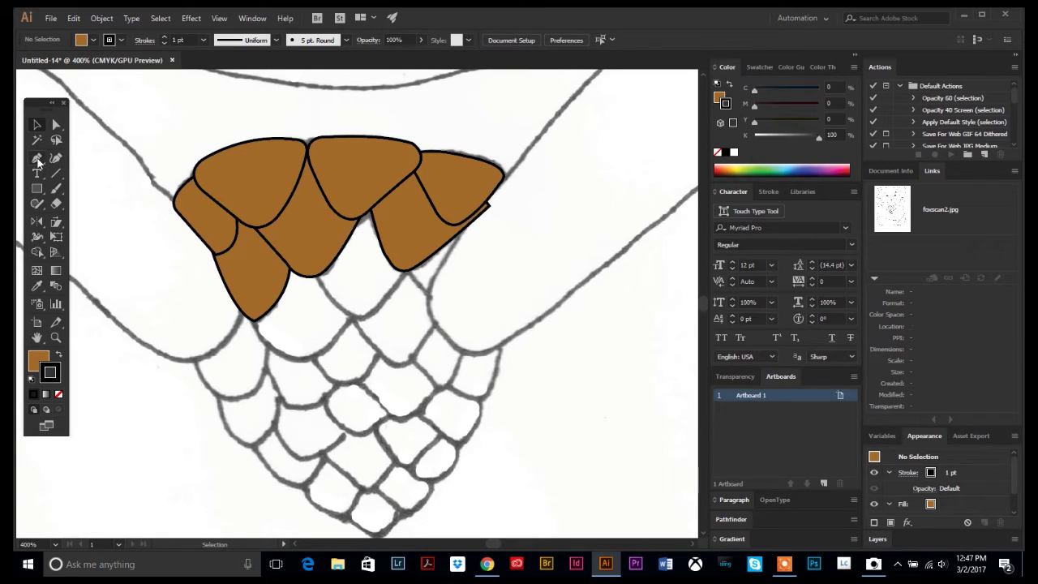
{"action": "left_click", "coordinate": [310, 266]}
{"action": "left_click_drag", "start_coordinate": [359, 318], "coordinate": [395, 322]}
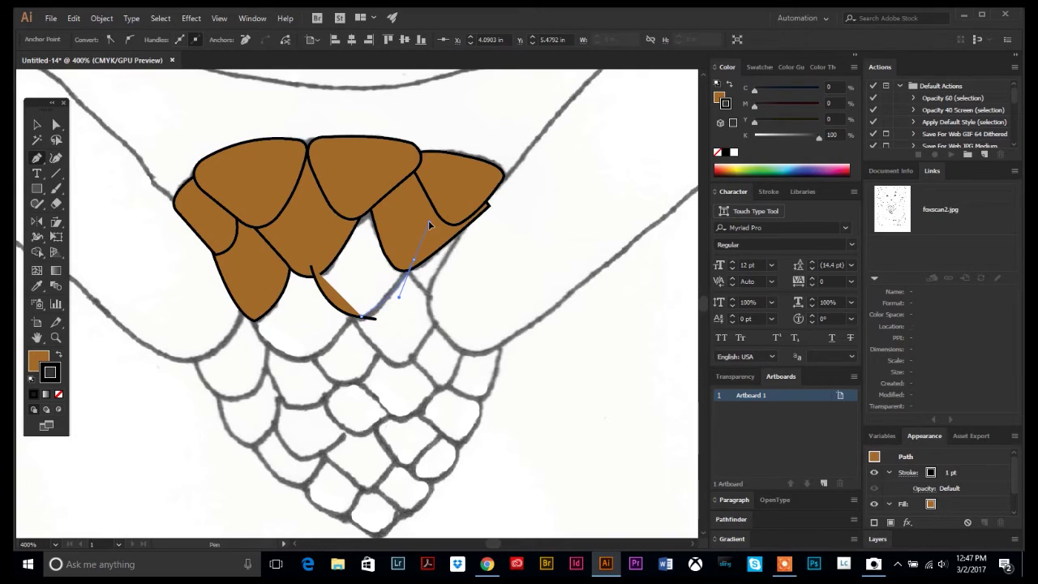
{"action": "key", "text": "ctrl"}
{"action": "left_click", "coordinate": [359, 317]}
{"action": "left_click_drag", "start_coordinate": [414, 256], "coordinate": [442, 193]}
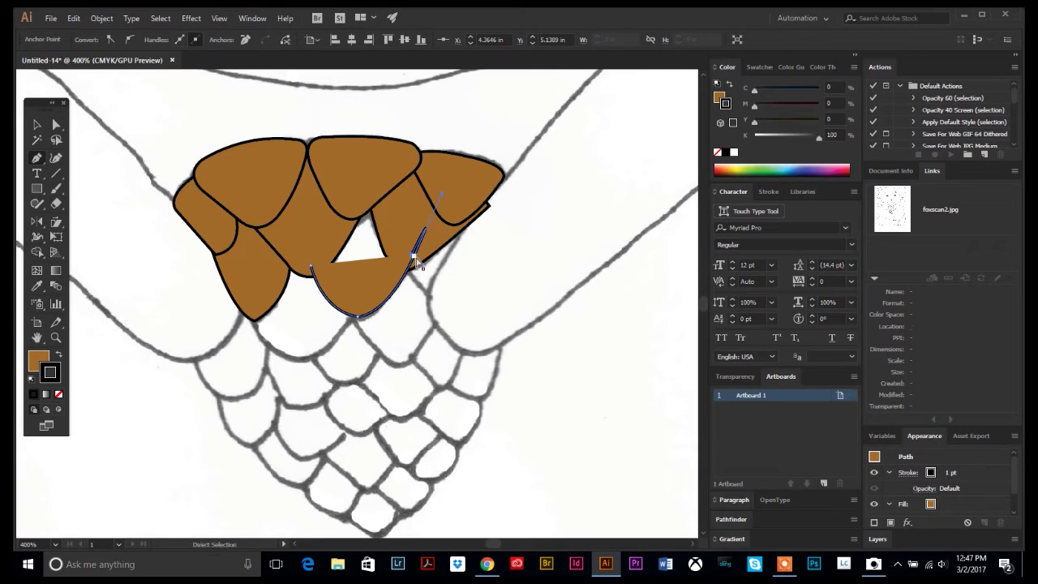
Step: Resume the path, round the oval's top and close it with a smooth curve
{"action": "key", "text": "Escape"}
{"action": "left_click", "coordinate": [413, 256]}
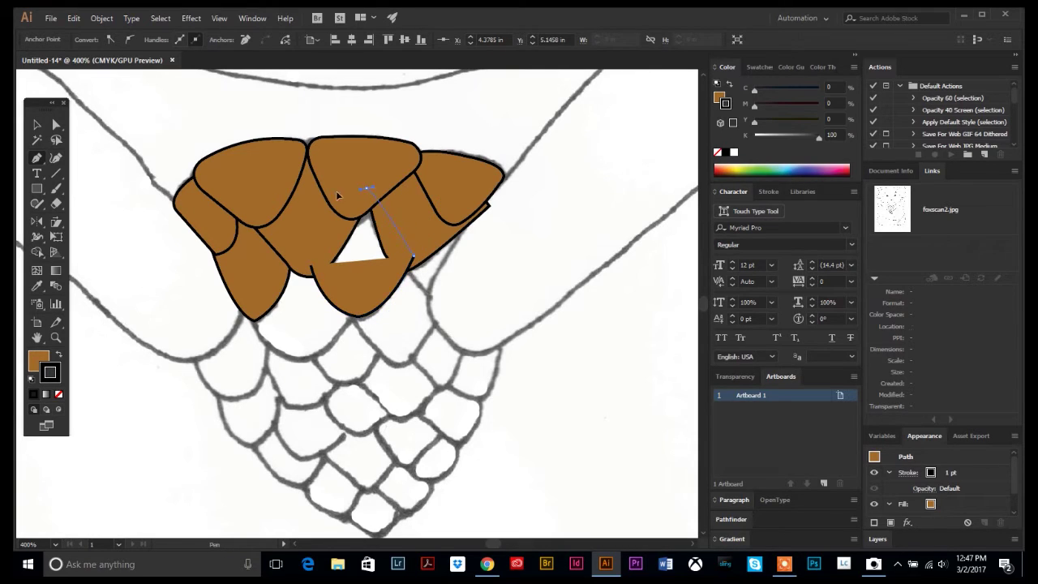
{"action": "left_click_drag", "start_coordinate": [369, 192], "coordinate": [430, 185]}
{"action": "left_click", "coordinate": [369, 193]}
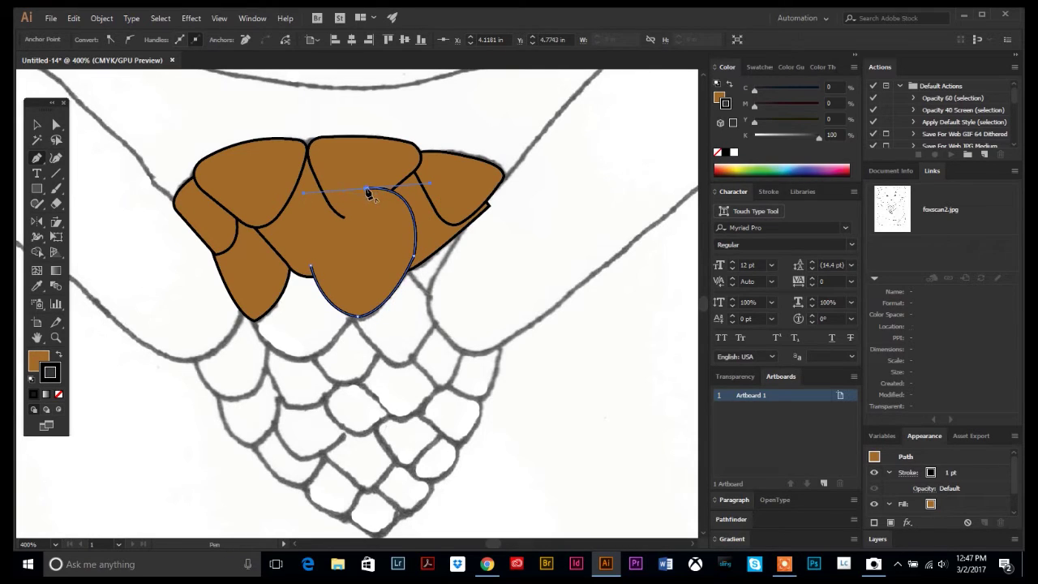
{"action": "left_click", "coordinate": [311, 265]}
{"action": "left_click_drag", "start_coordinate": [310, 265], "coordinate": [318, 296]}
{"action": "left_click", "coordinate": [36, 124]}
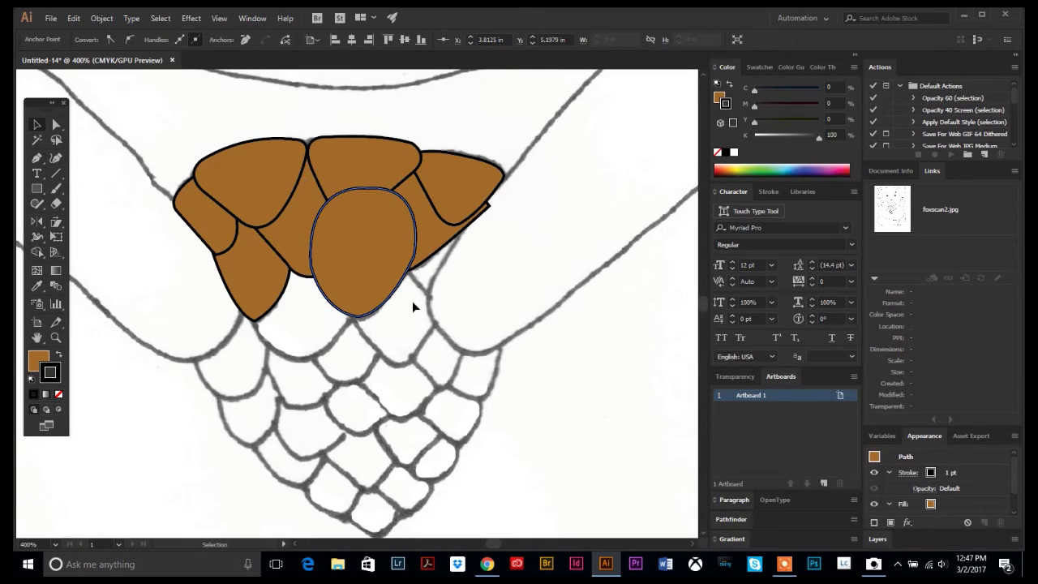
{"action": "left_click", "coordinate": [416, 349]}
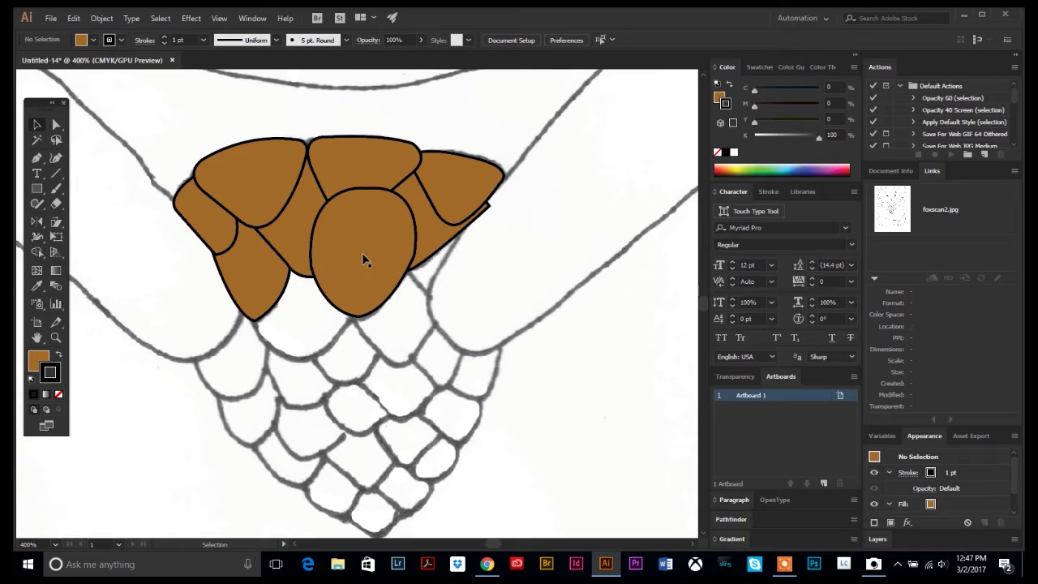
Step: Send the middle oval scale to the back behind the other scales, then deselect it
{"action": "left_click", "coordinate": [373, 271]}
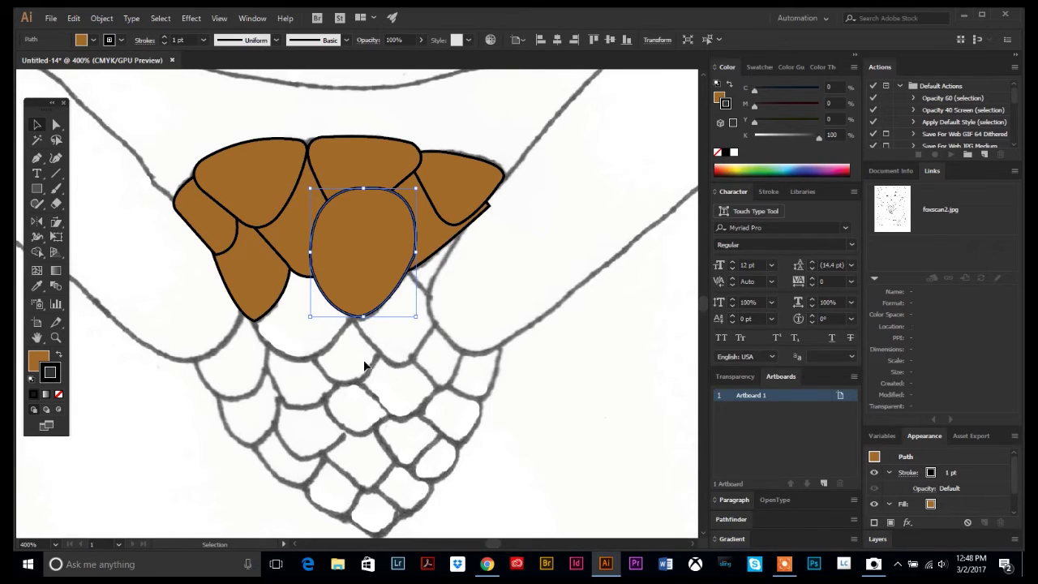
{"action": "left_click", "coordinate": [101, 18]}
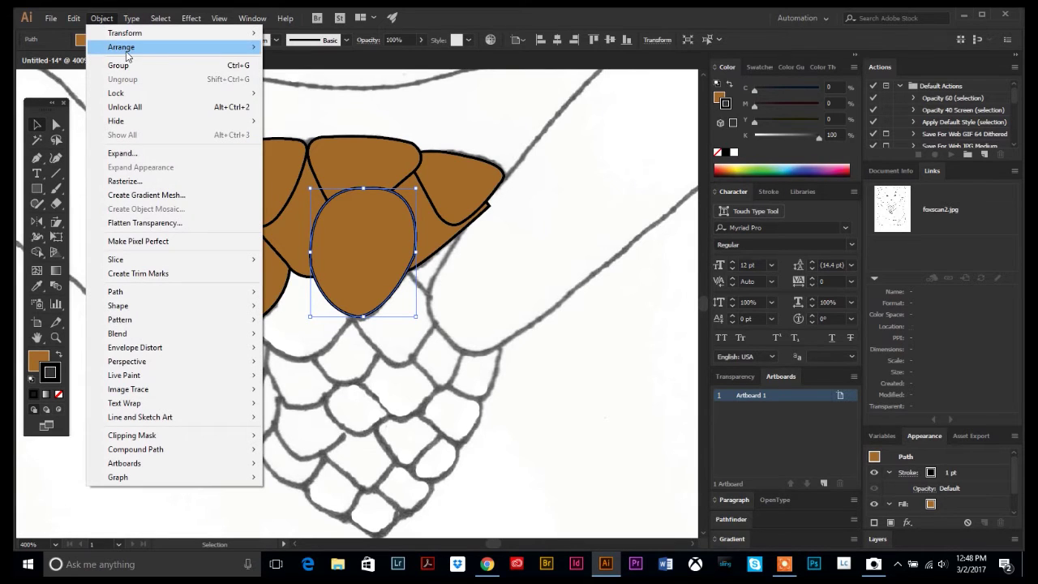
{"action": "mouse_move", "coordinate": [126, 47]}
{"action": "left_click", "coordinate": [306, 87]}
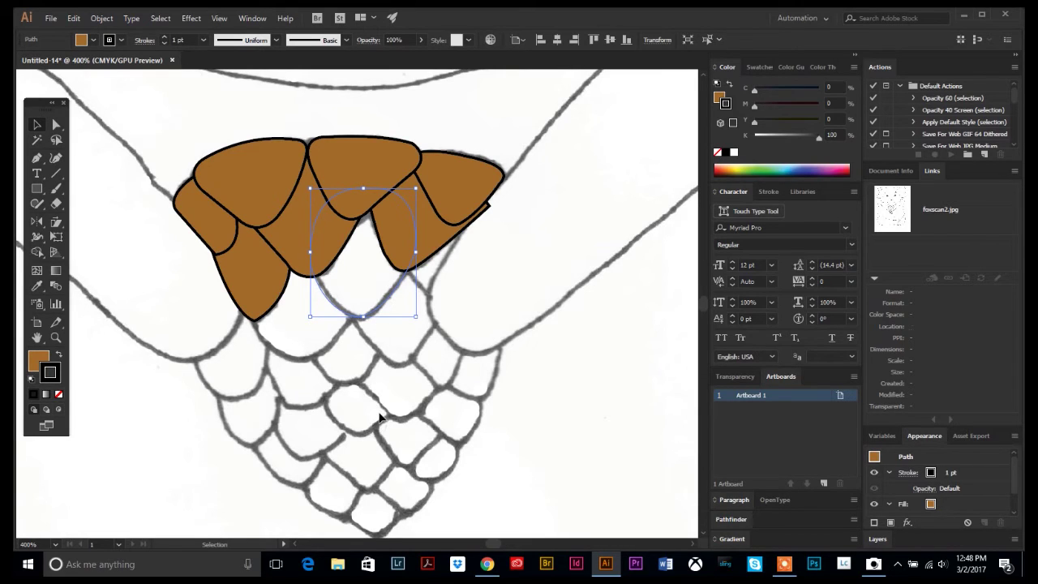
{"action": "left_click", "coordinate": [122, 78]}
{"action": "left_click", "coordinate": [101, 18]}
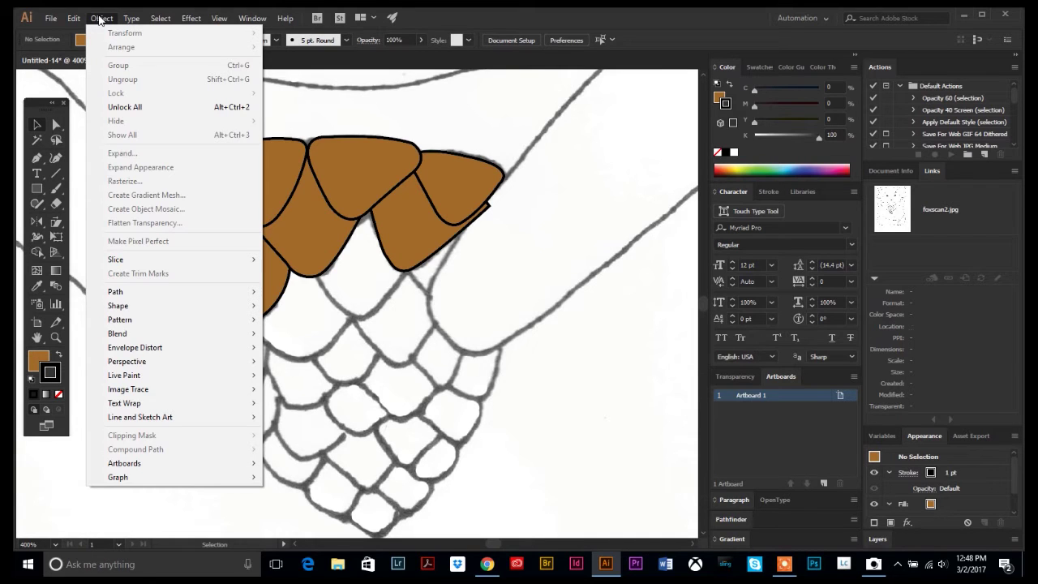
Step: Unlock the placed fox sketch and zoom out to show the whole artboard
{"action": "left_click", "coordinate": [128, 107]}
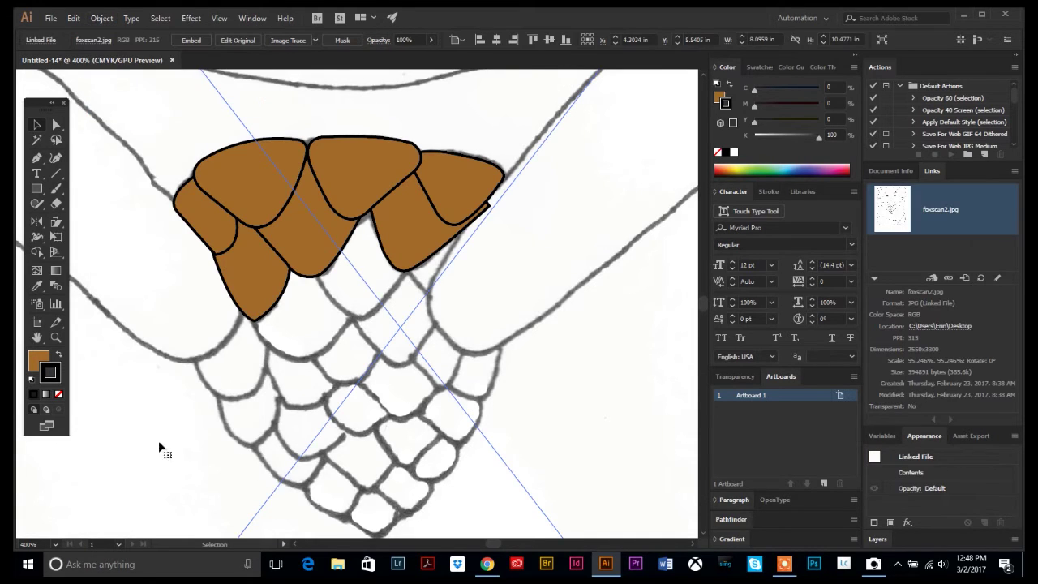
{"action": "left_click", "coordinate": [56, 338]}
{"action": "left_click", "coordinate": [460, 291], "text": "alt"}
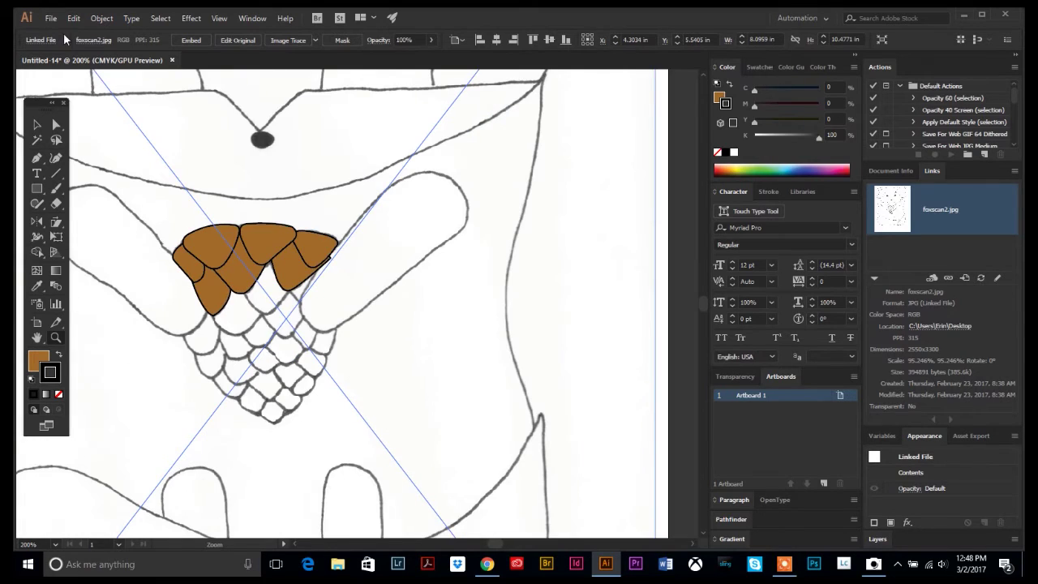
{"action": "left_click", "coordinate": [324, 346], "text": "alt"}
{"action": "left_click", "coordinate": [325, 346], "text": "alt"}
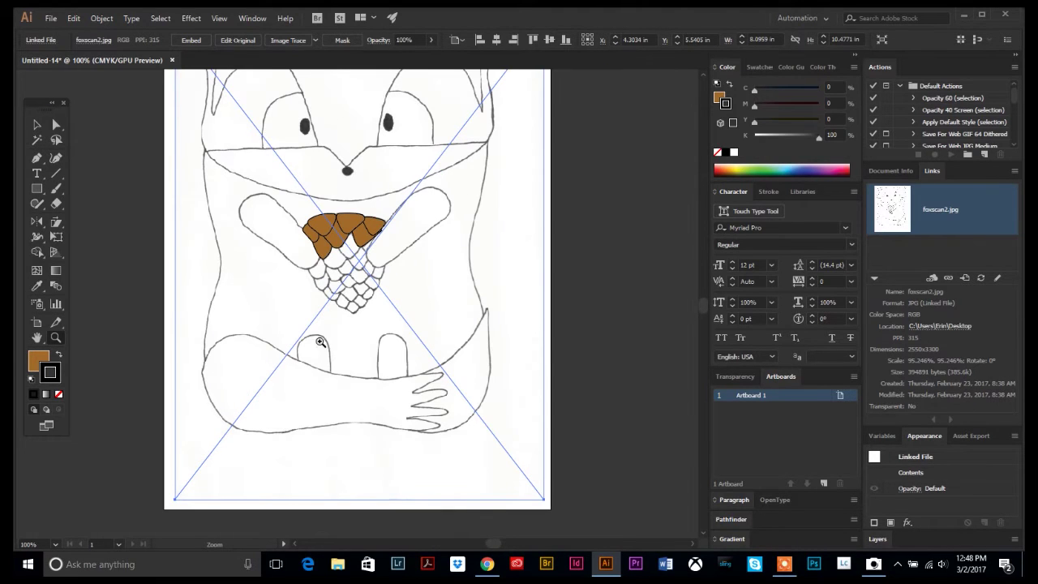
Step: Float the Layers panel out of the dock and briefly hide and reshow Layer 1
{"action": "left_click", "coordinate": [248, 19]}
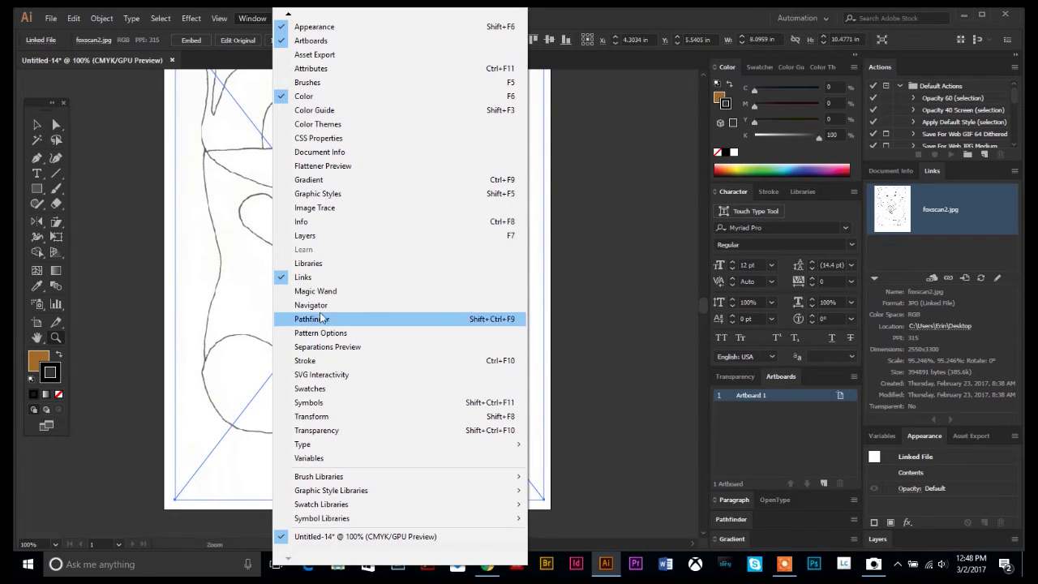
{"action": "left_click", "coordinate": [317, 236]}
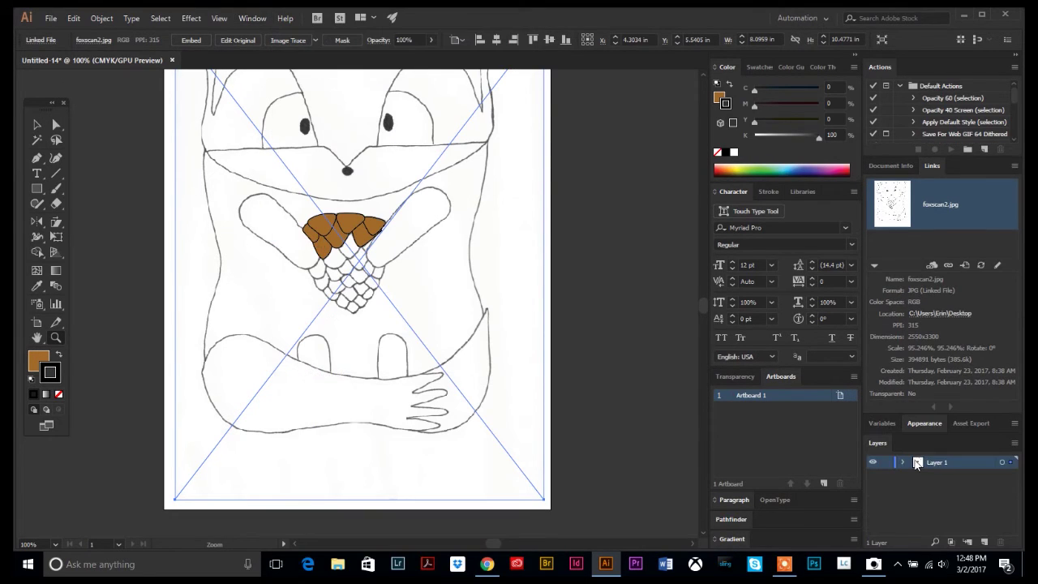
{"action": "left_click_drag", "start_coordinate": [881, 446], "coordinate": [589, 131]}
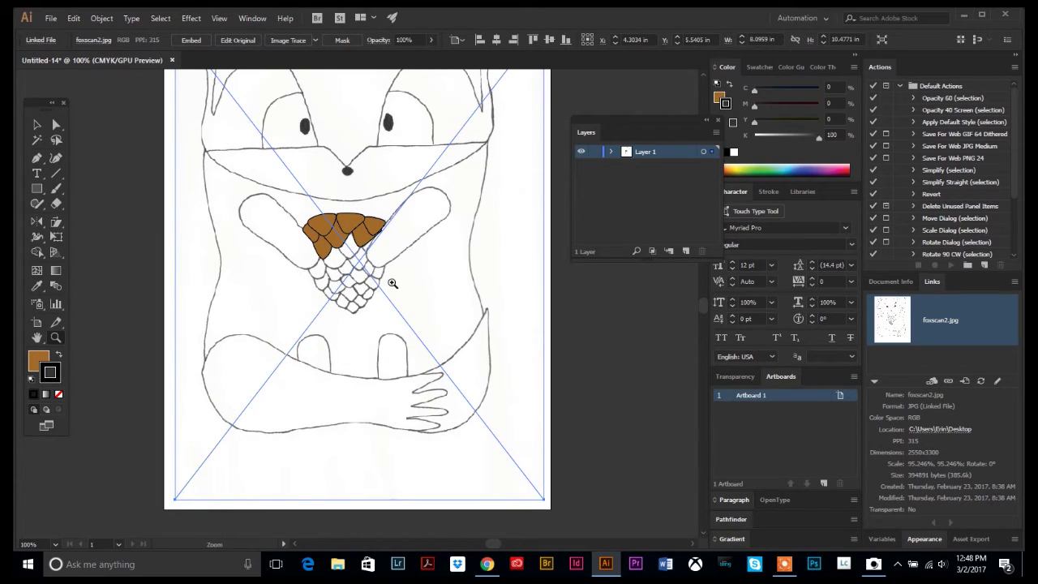
{"action": "left_click", "coordinate": [581, 152]}
{"action": "left_click", "coordinate": [581, 152]}
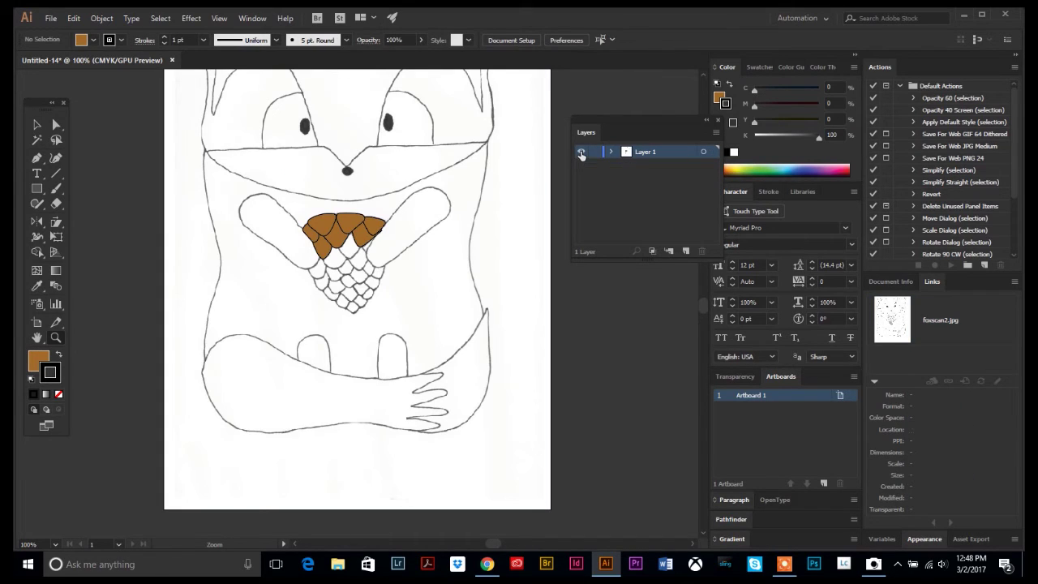
{"action": "left_click", "coordinate": [611, 185]}
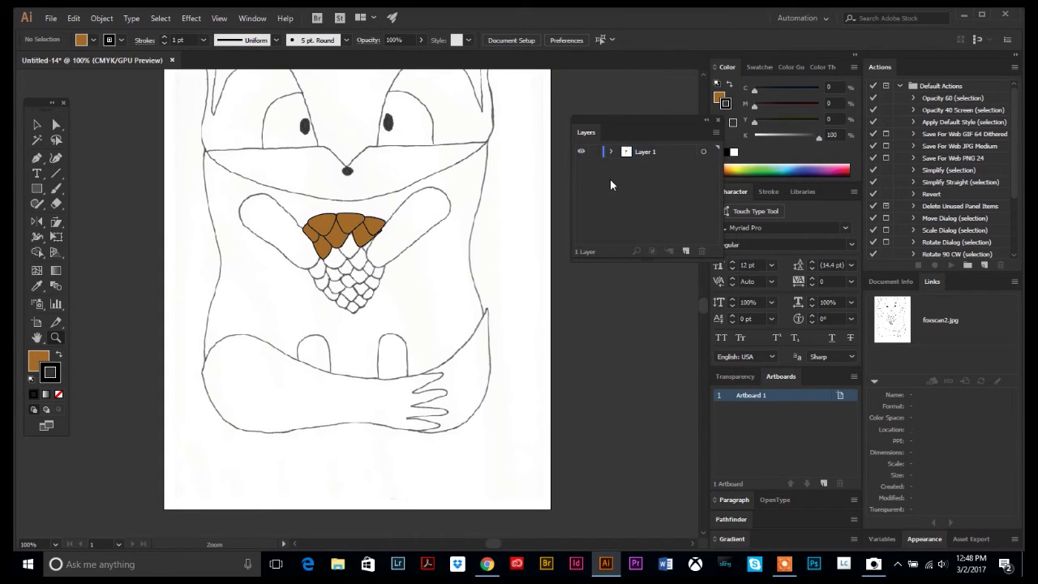
{"action": "left_click", "coordinate": [716, 133]}
Step: Create a new layer named 'placed image'
{"action": "left_click", "coordinate": [763, 138]}
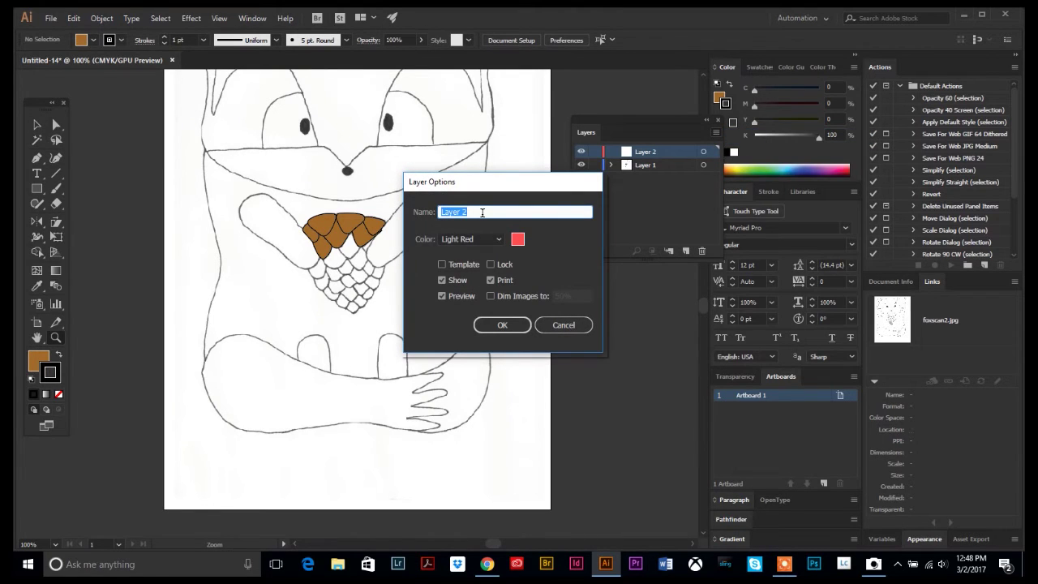
{"action": "type", "text": "placed image"}
{"action": "left_click", "coordinate": [501, 325]}
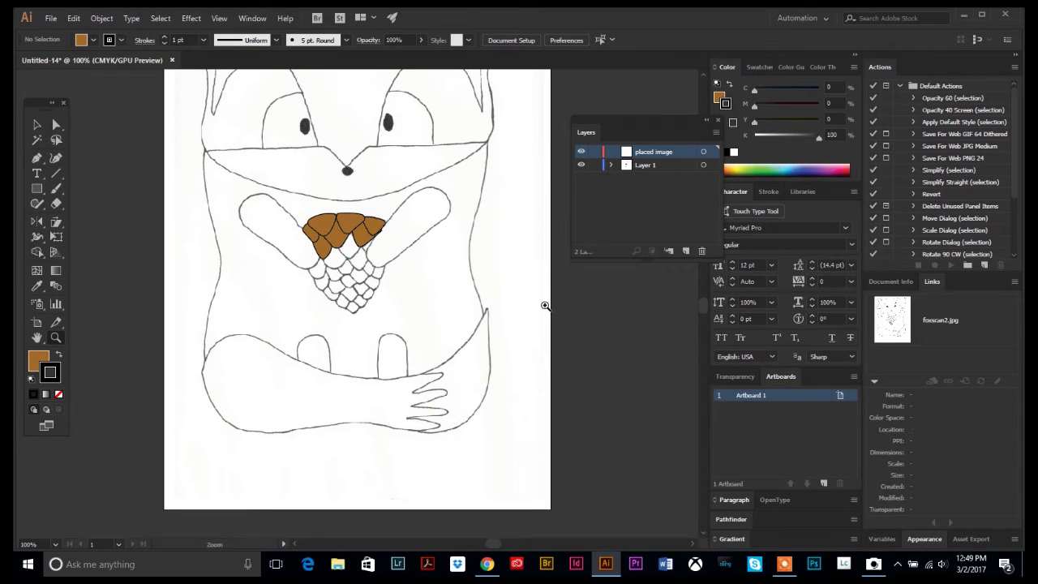
Step: Move the selected fox sketch image onto the placed image layer
{"action": "left_click", "coordinate": [37, 125]}
{"action": "left_click", "coordinate": [322, 136]}
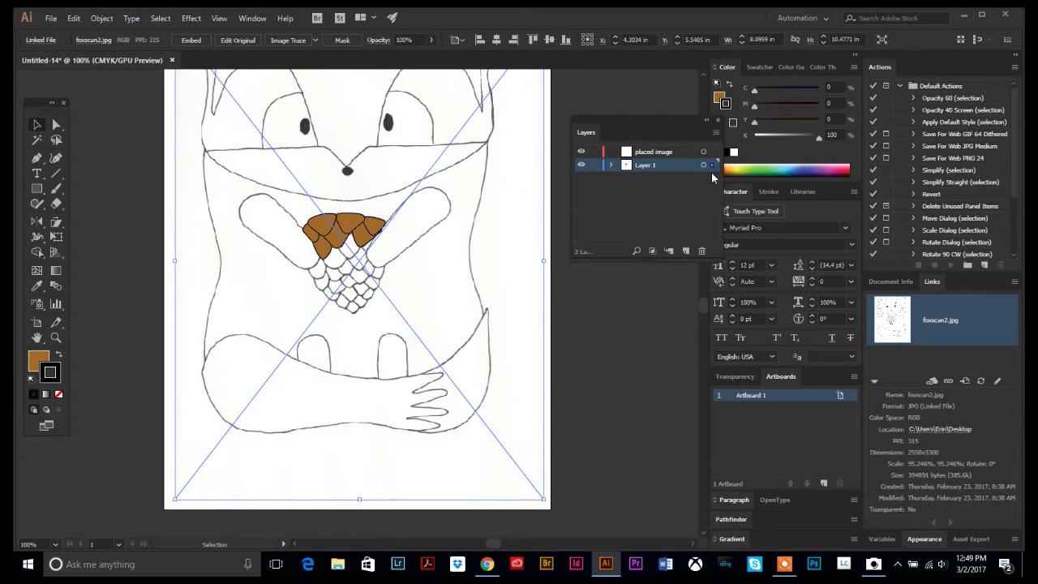
{"action": "left_click", "coordinate": [713, 166]}
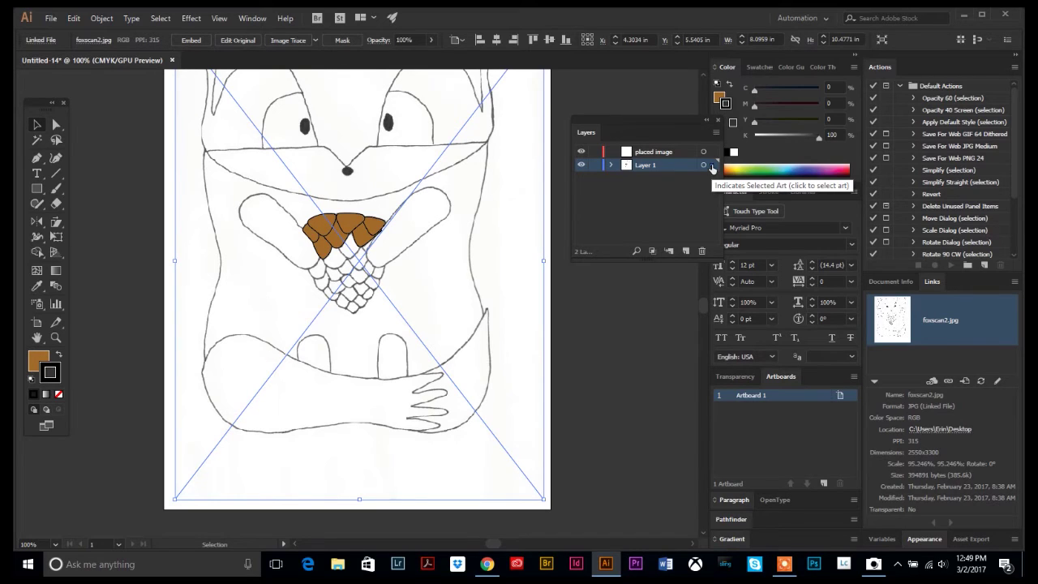
{"action": "left_click_drag", "start_coordinate": [712, 167], "coordinate": [713, 156]}
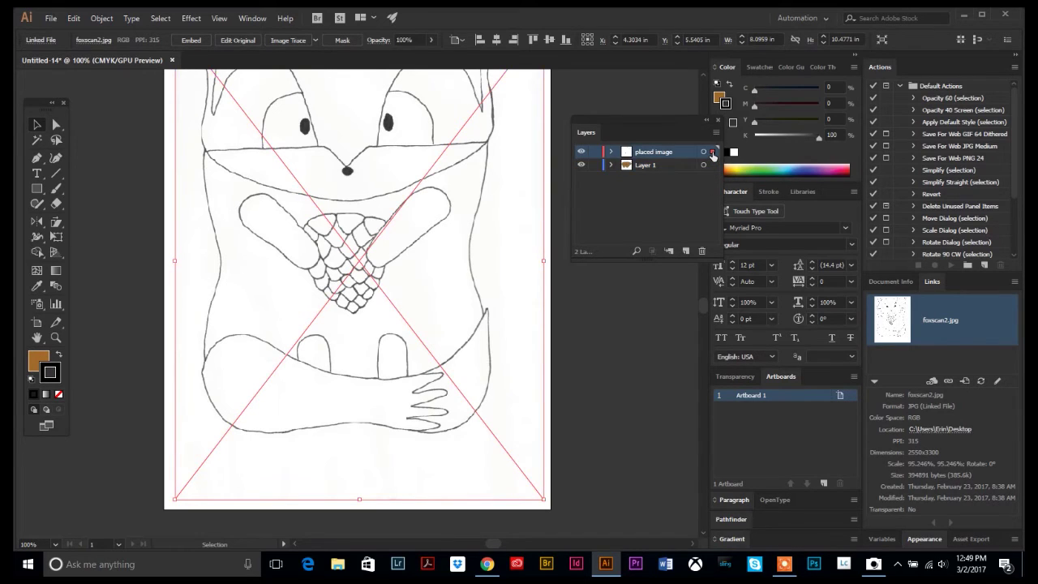
{"action": "left_click", "coordinate": [581, 153]}
{"action": "left_click", "coordinate": [581, 152]}
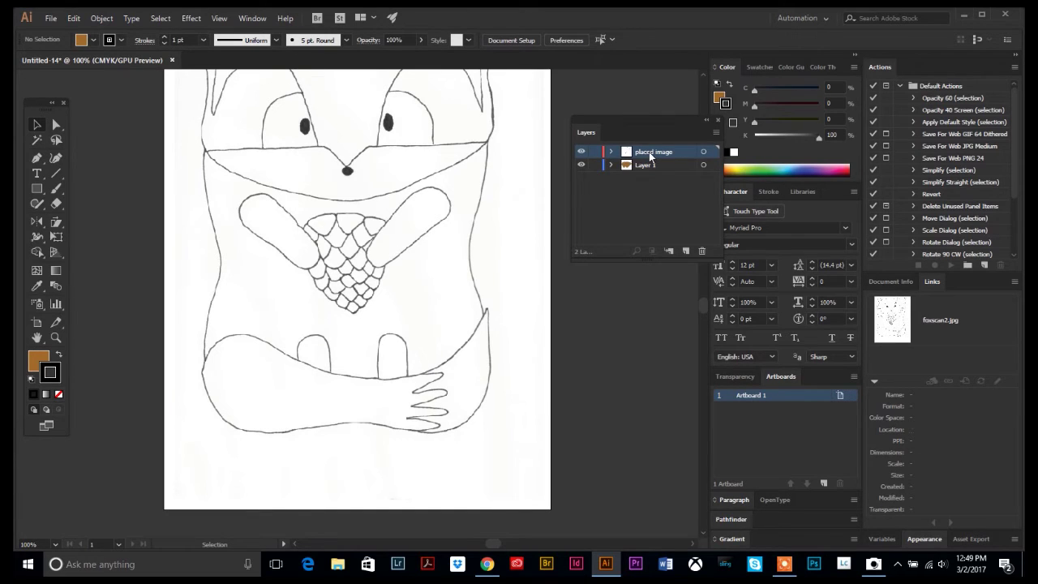
Step: Drag the placed image layer below Layer 1 and lock it
{"action": "left_click_drag", "start_coordinate": [650, 156], "coordinate": [646, 172]}
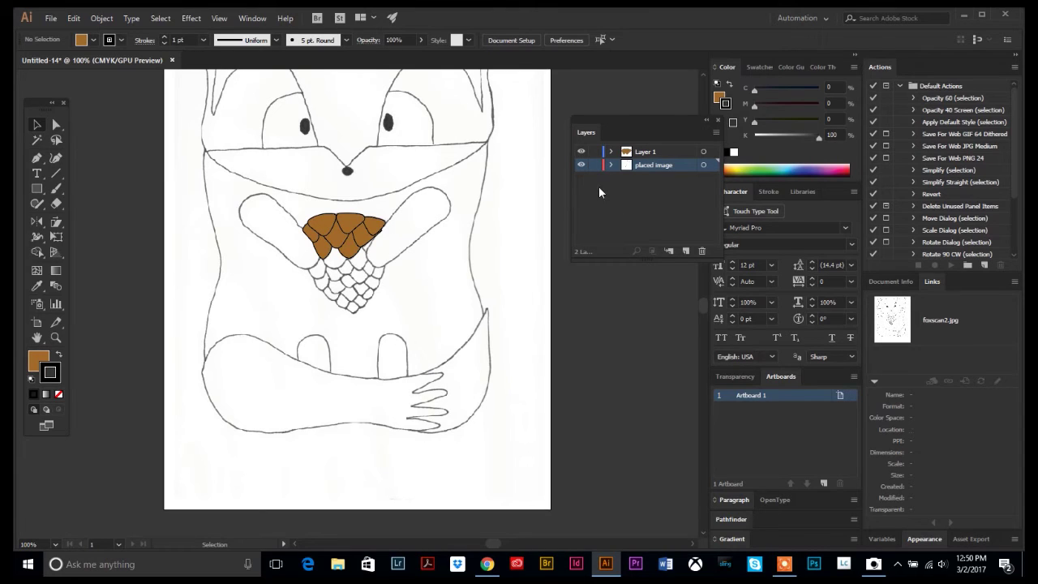
{"action": "scroll", "coordinate": [554, 212], "scroll_direction": "up", "scroll_amount": 2}
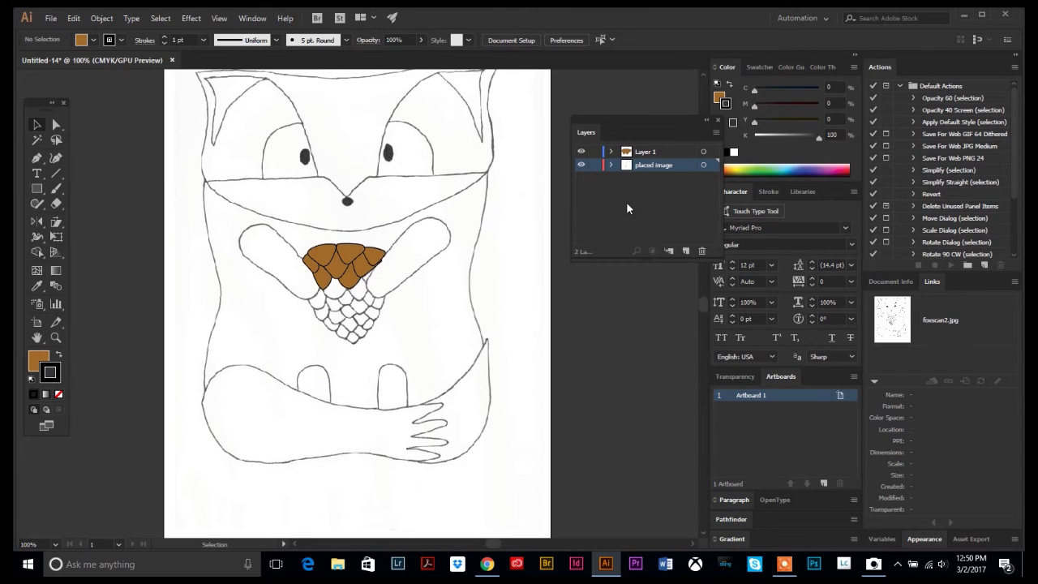
{"action": "left_click", "coordinate": [595, 165]}
Step: Rename Layer 1, which holds the brown scales, to 'drawing'
{"action": "left_click", "coordinate": [371, 267]}
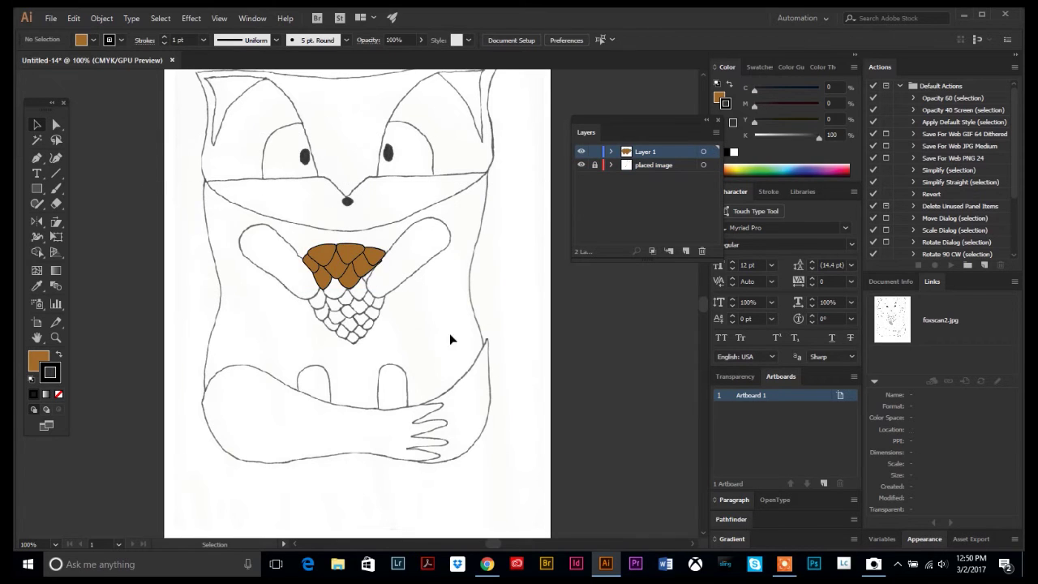
{"action": "left_click_drag", "start_coordinate": [272, 190], "coordinate": [486, 352]}
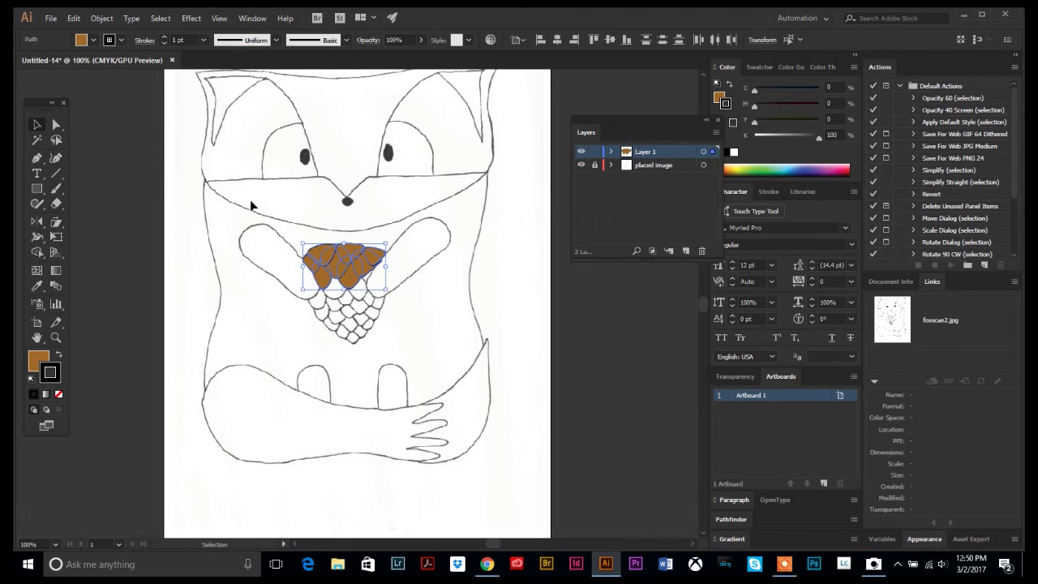
{"action": "double_click", "coordinate": [646, 153]}
{"action": "type", "text": "drawing"}
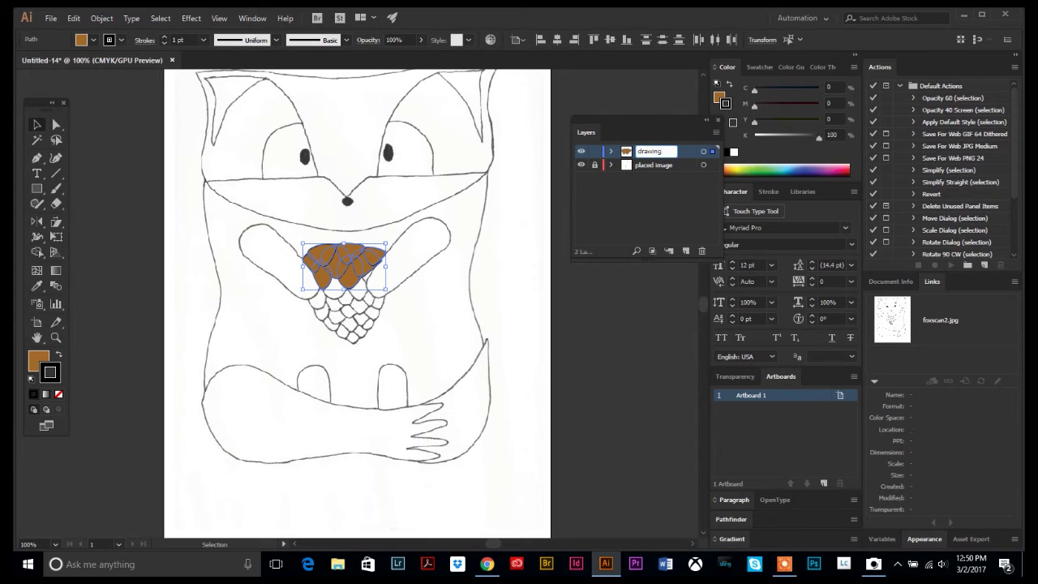
{"action": "key", "text": "Return"}
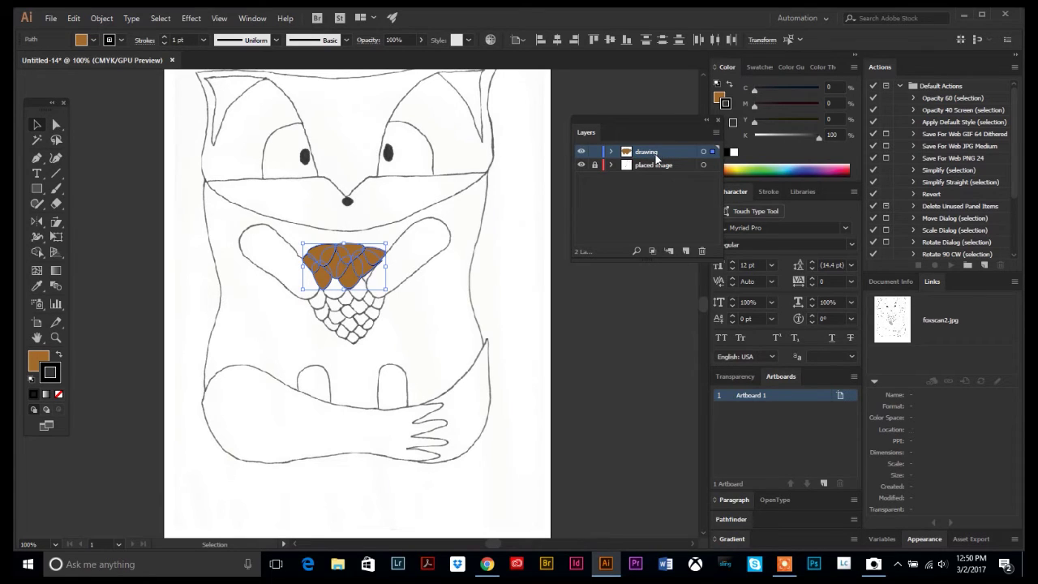
{"action": "double_click", "coordinate": [656, 156]}
{"action": "key", "text": "Return"}
Step: Zoom in on the acorn to about 290%
{"action": "left_click", "coordinate": [274, 327]}
{"action": "left_click", "coordinate": [56, 338]}
{"action": "left_click_drag", "start_coordinate": [328, 236], "coordinate": [476, 364]}
{"action": "left_click_drag", "start_coordinate": [375, 241], "coordinate": [232, 102]}
{"action": "left_click", "coordinate": [36, 124]}
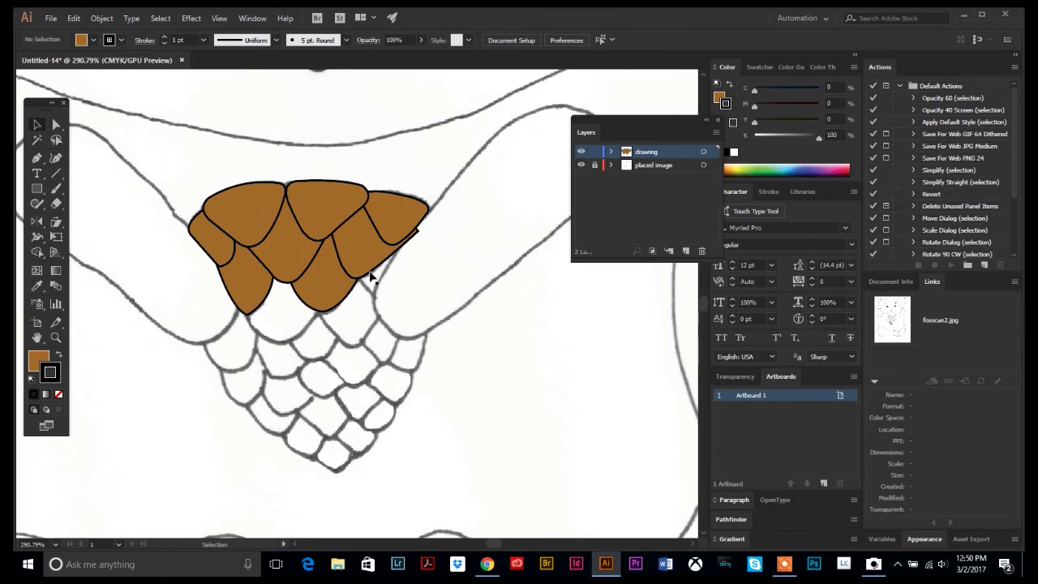
Step: Draw a new closed scale with the Pen, starting at the cap's lower tip
{"action": "left_click", "coordinate": [36, 160]}
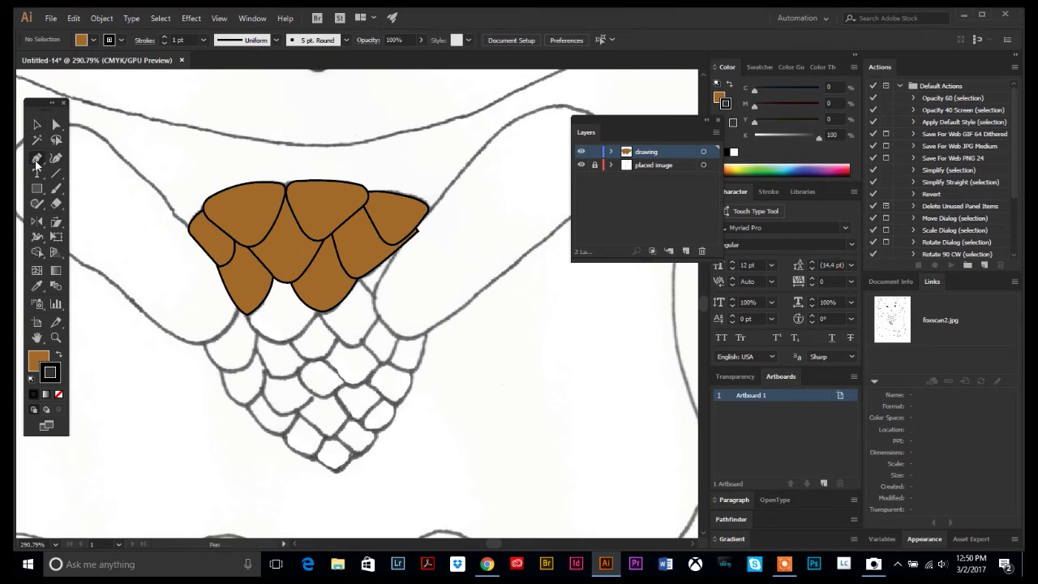
{"action": "left_click", "coordinate": [241, 307]}
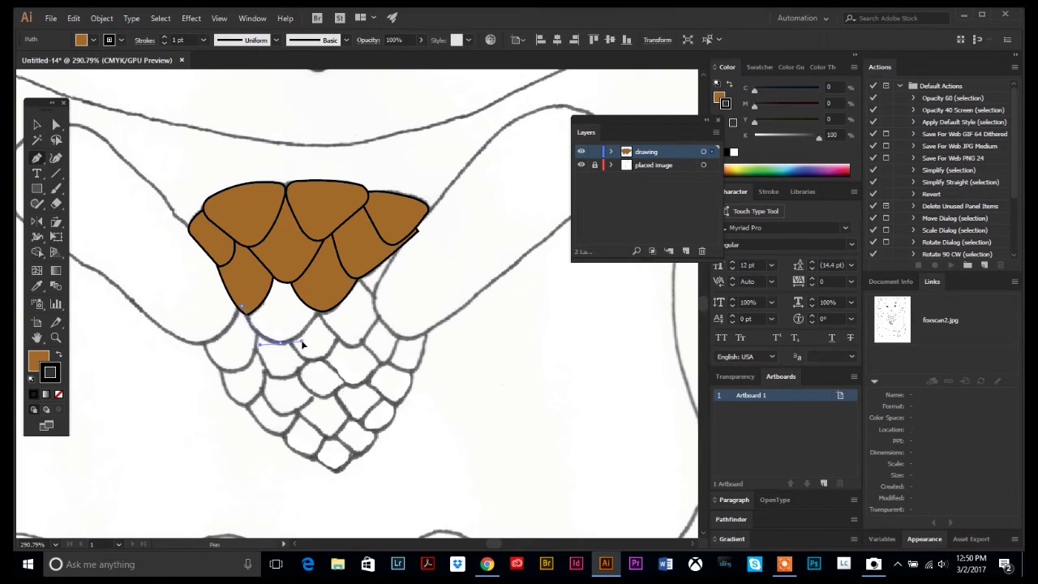
{"action": "left_click", "coordinate": [280, 342]}
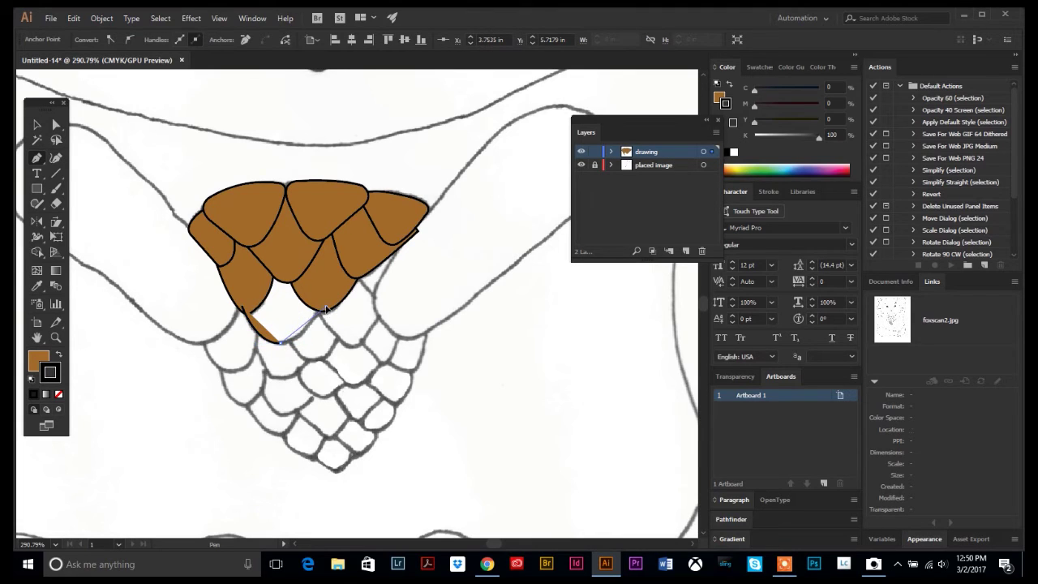
{"action": "left_click_drag", "start_coordinate": [324, 302], "coordinate": [339, 258]}
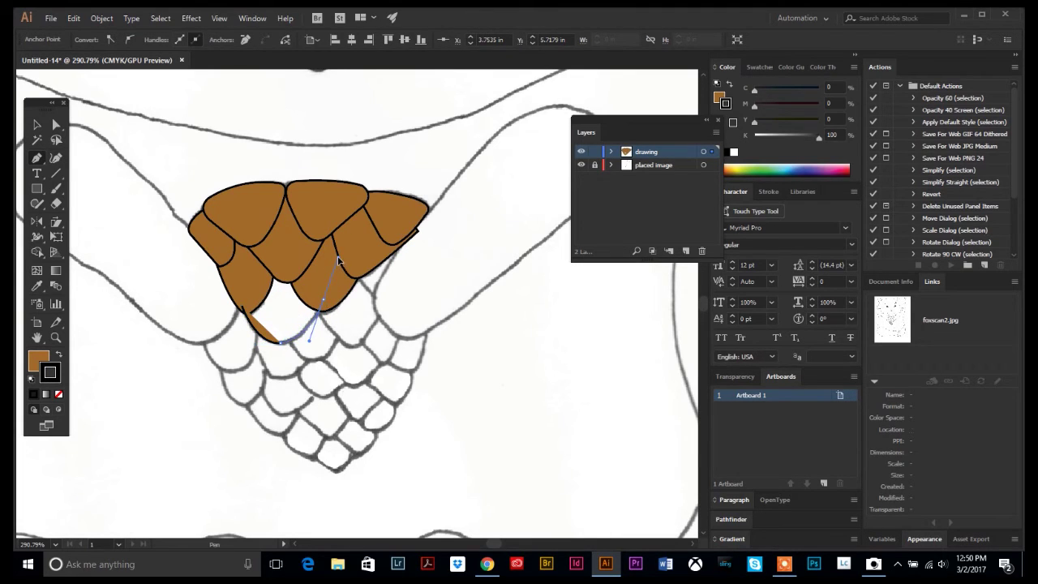
{"action": "left_click", "coordinate": [323, 302]}
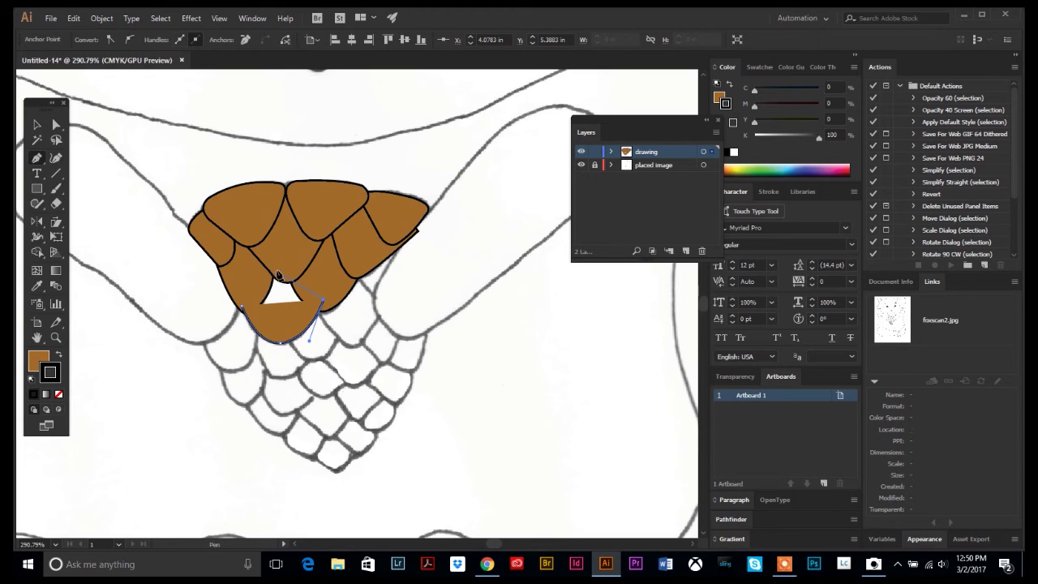
{"action": "left_click_drag", "start_coordinate": [241, 306], "coordinate": [246, 317]}
{"action": "left_click", "coordinate": [251, 325]}
Step: Send the new bottom scale to the back behind the others
{"action": "left_click", "coordinate": [37, 124]}
{"action": "left_click", "coordinate": [167, 329]}
{"action": "left_click", "coordinate": [278, 316]}
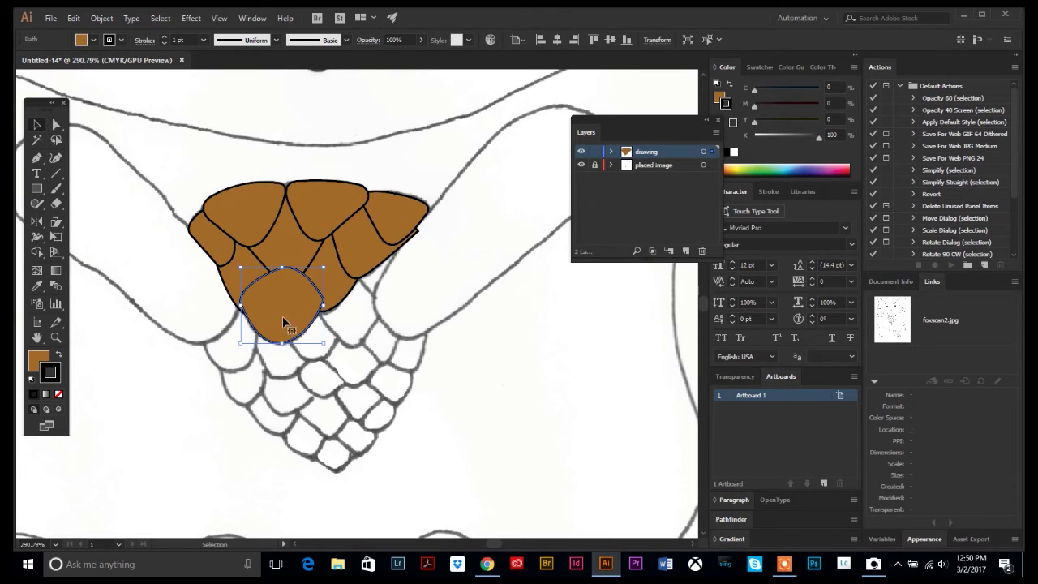
{"action": "left_click", "coordinate": [102, 18]}
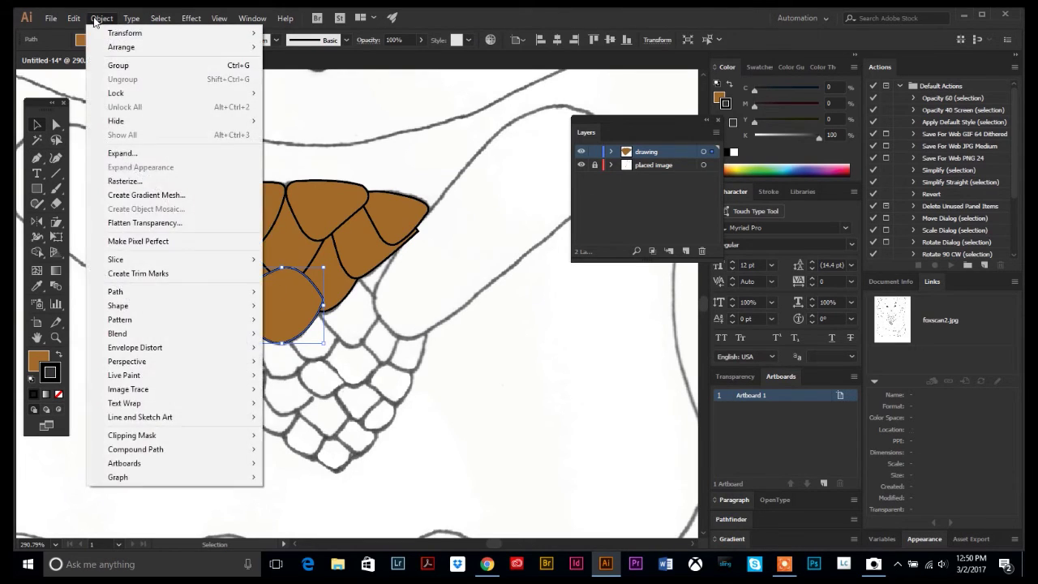
{"action": "mouse_move", "coordinate": [123, 49]}
{"action": "left_click", "coordinate": [307, 87]}
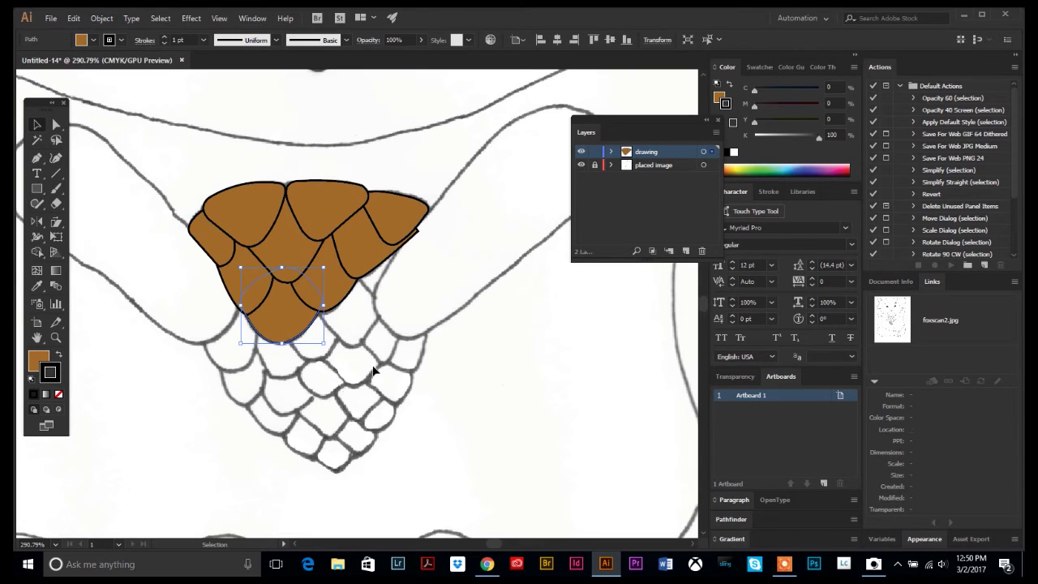
{"action": "left_click", "coordinate": [357, 365]}
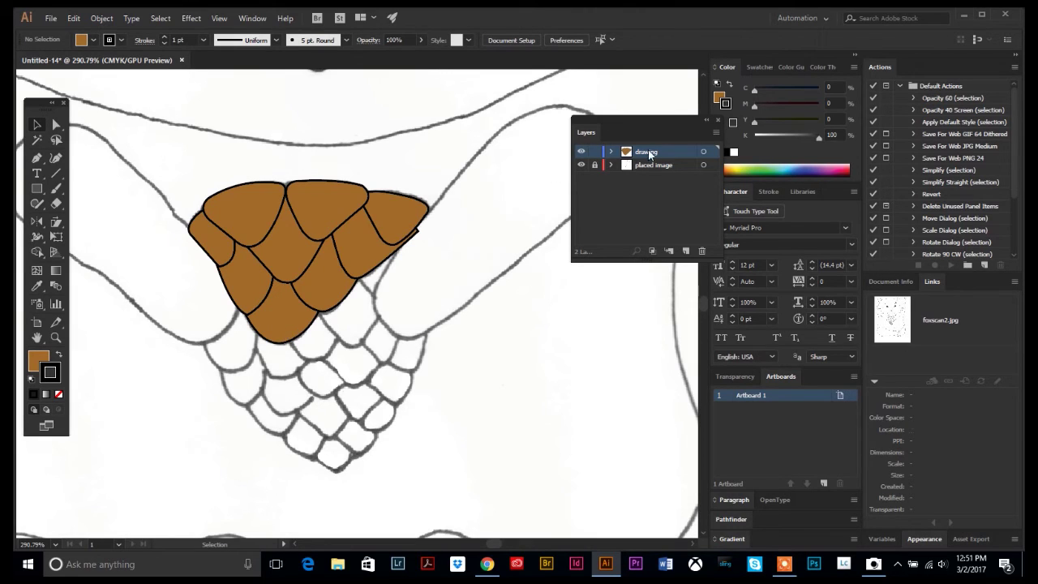
Step: Draw a second closed scale beside the first, undoing a misplaced anchor
{"action": "left_click", "coordinate": [36, 159]}
{"action": "left_click", "coordinate": [316, 303]}
{"action": "left_click_drag", "start_coordinate": [349, 342], "coordinate": [334, 250]}
{"action": "key", "text": "ctrl+z"}
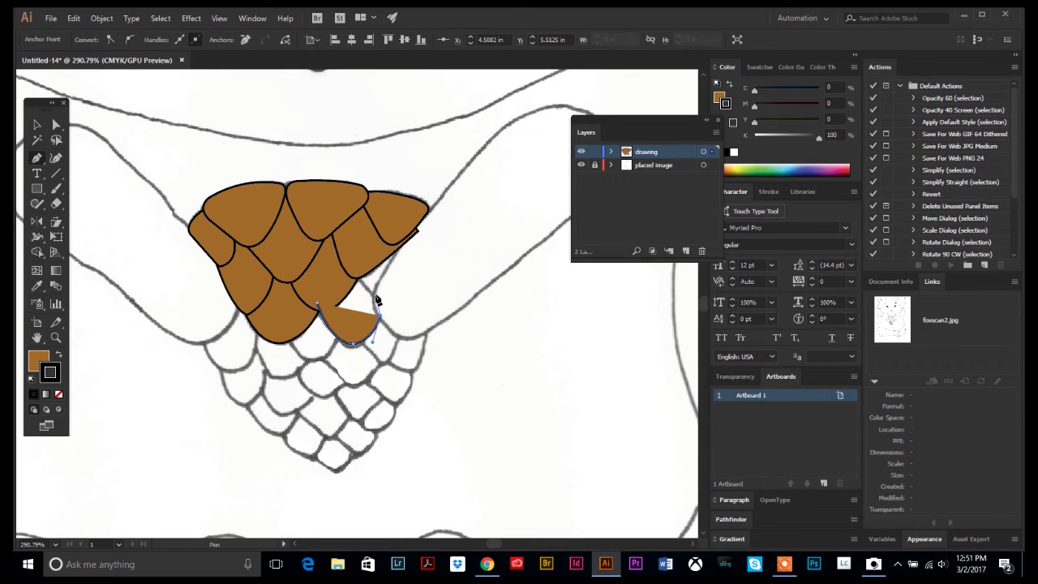
{"action": "left_click", "coordinate": [348, 268]}
{"action": "left_click", "coordinate": [317, 304]}
Step: Send the second scale behind its neighbouring scales
{"action": "left_click", "coordinate": [36, 124]}
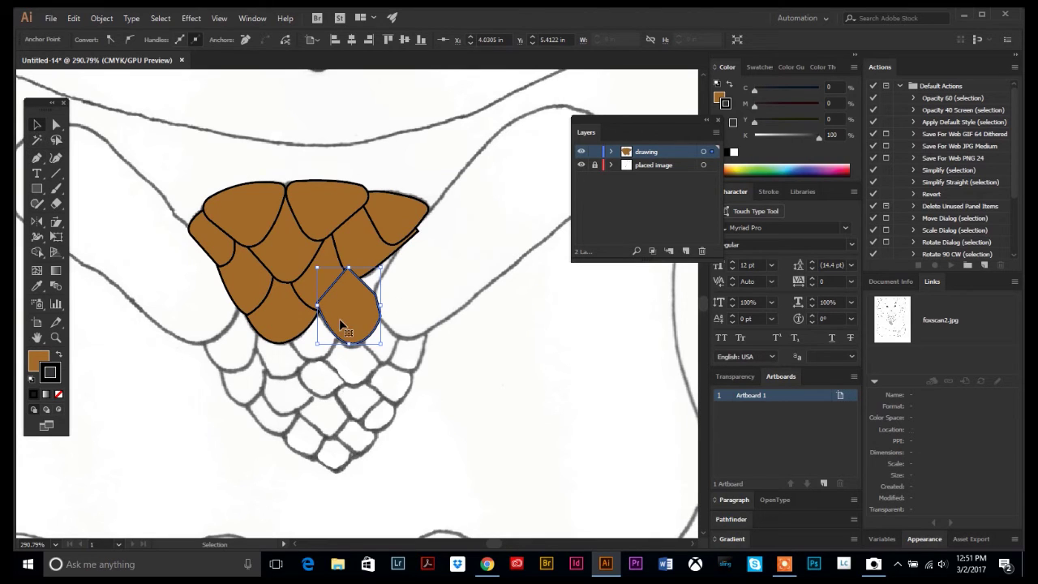
{"action": "left_click", "coordinate": [101, 18]}
{"action": "mouse_move", "coordinate": [121, 47]}
{"action": "left_click", "coordinate": [325, 89]}
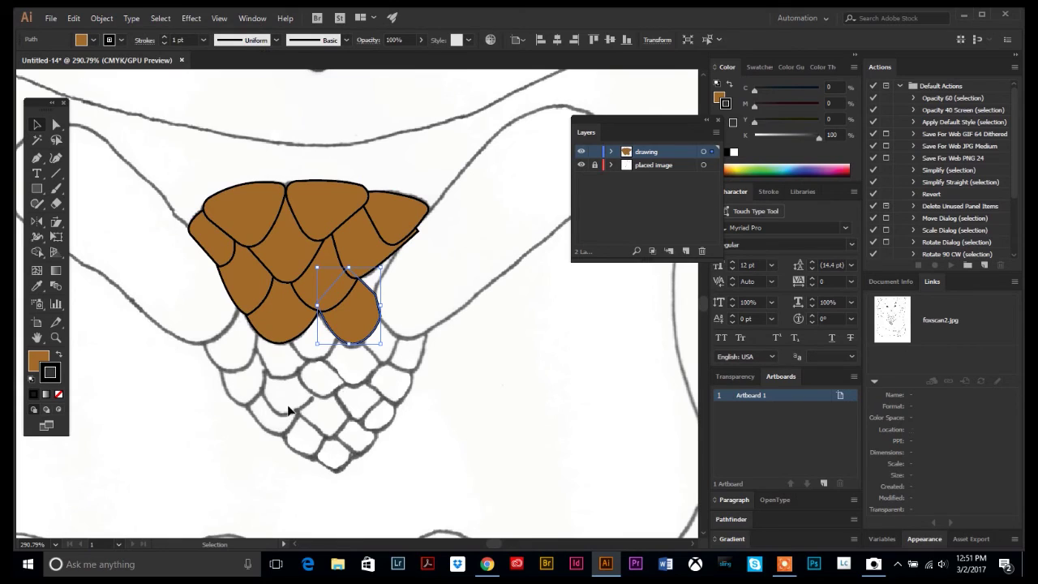
{"action": "left_click", "coordinate": [358, 415]}
Step: Draw a third four-cornered scale on the acorn's right side
{"action": "left_click", "coordinate": [36, 158]}
{"action": "left_click", "coordinate": [359, 261]}
{"action": "left_click", "coordinate": [403, 244]}
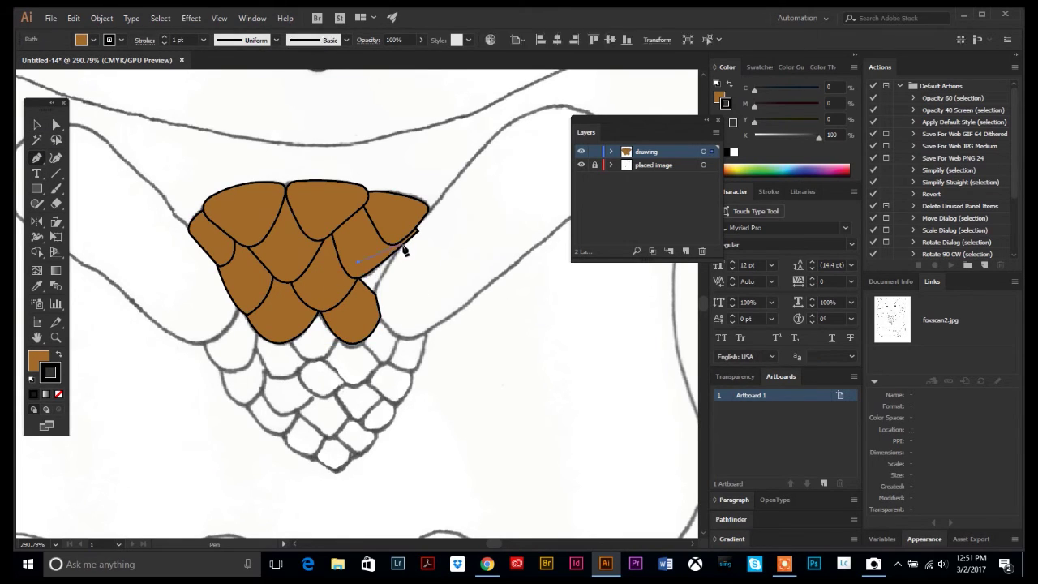
{"action": "left_click", "coordinate": [378, 308]}
{"action": "left_click", "coordinate": [346, 282]}
{"action": "left_click", "coordinate": [358, 261]}
Step: Send the third scale one step backward and zoom out to 200%
{"action": "left_click", "coordinate": [37, 124]}
{"action": "left_click", "coordinate": [377, 292]}
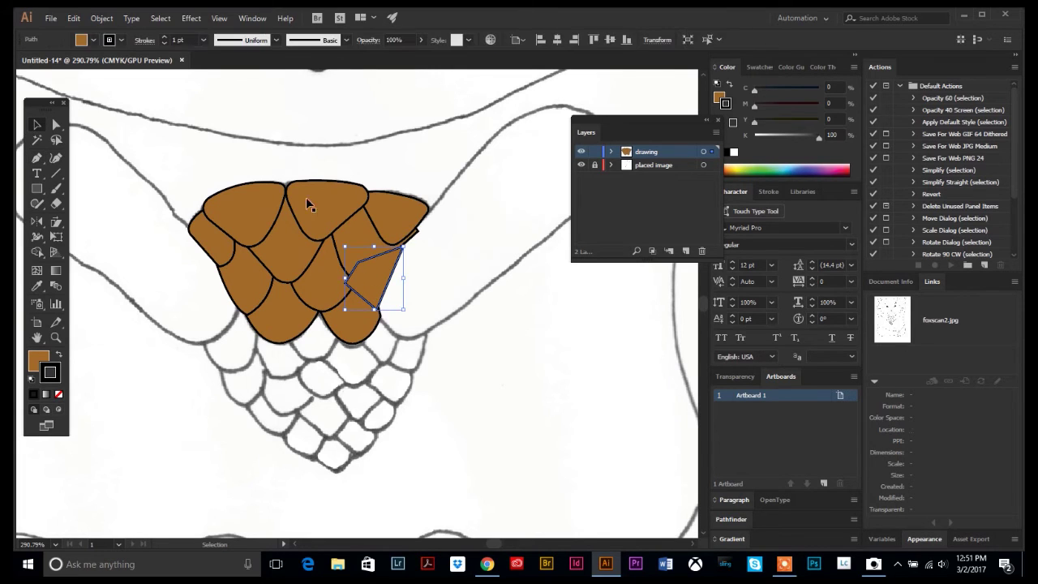
{"action": "left_click", "coordinate": [101, 18]}
{"action": "mouse_move", "coordinate": [122, 46]}
{"action": "left_click", "coordinate": [308, 95]}
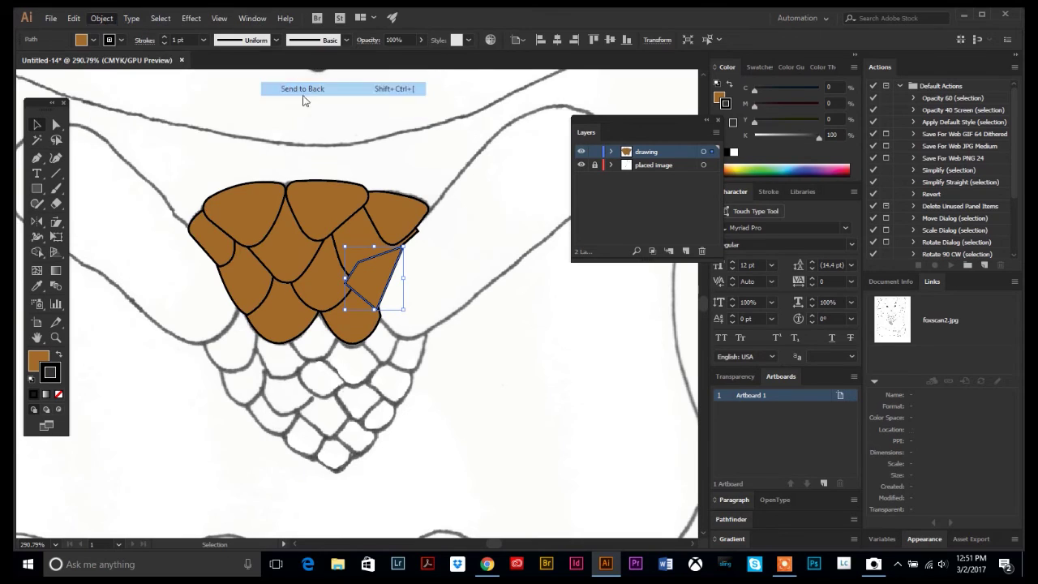
{"action": "left_click", "coordinate": [55, 337]}
{"action": "left_click", "coordinate": [382, 289], "text": "alt"}
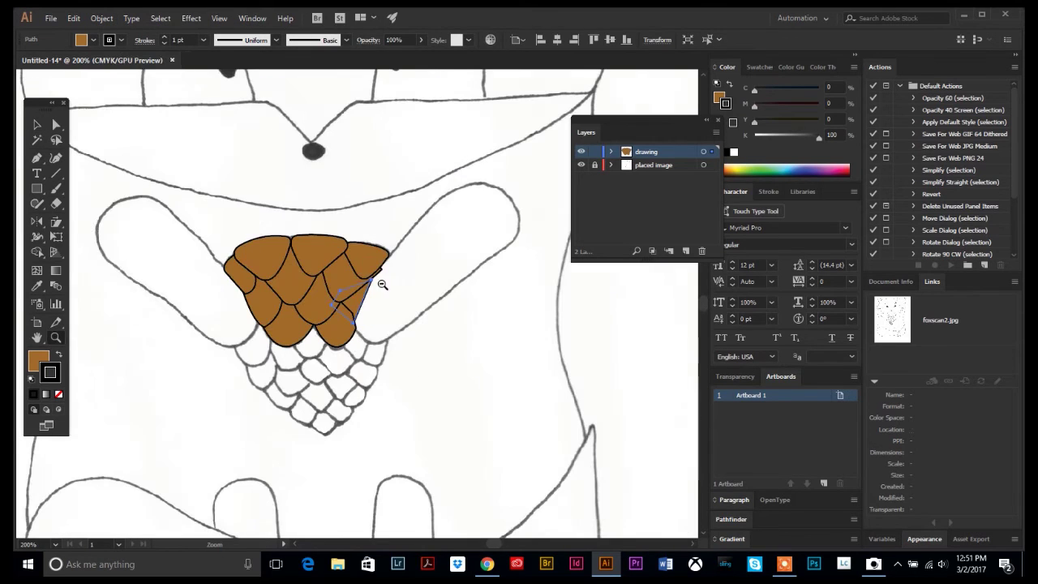
Step: Start the arm path at its tip and curve anchors down along the arm's outline
{"action": "left_click", "coordinate": [37, 124]}
{"action": "left_click", "coordinate": [105, 195]}
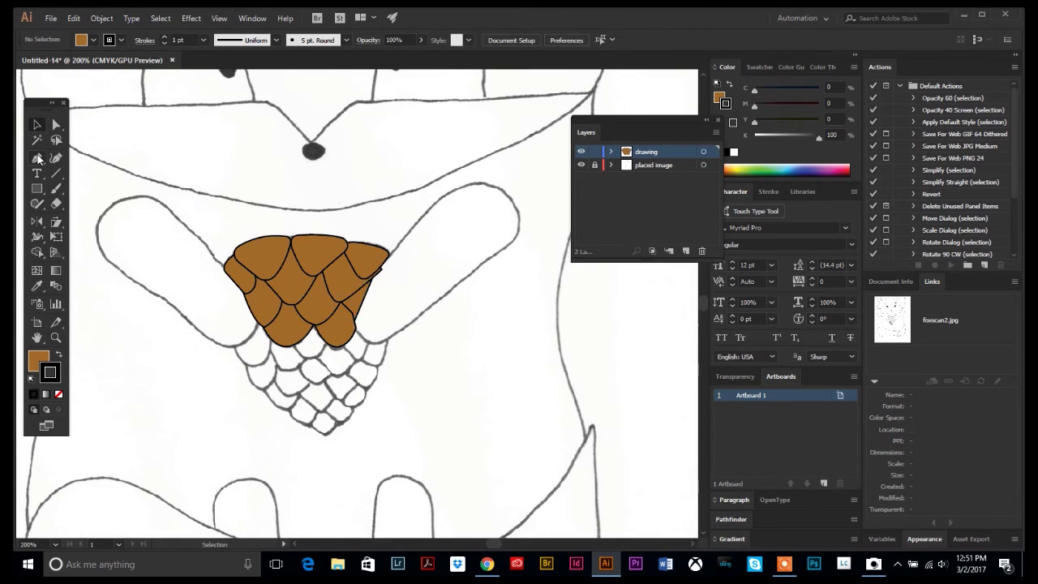
{"action": "left_click", "coordinate": [37, 157]}
{"action": "left_click", "coordinate": [505, 196]}
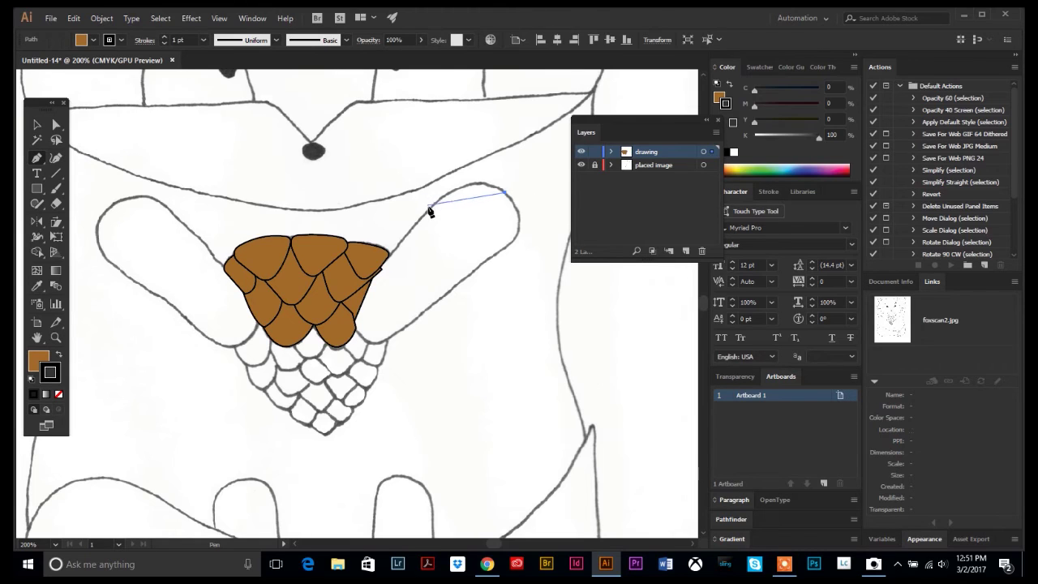
{"action": "left_click_drag", "start_coordinate": [429, 209], "coordinate": [389, 246]}
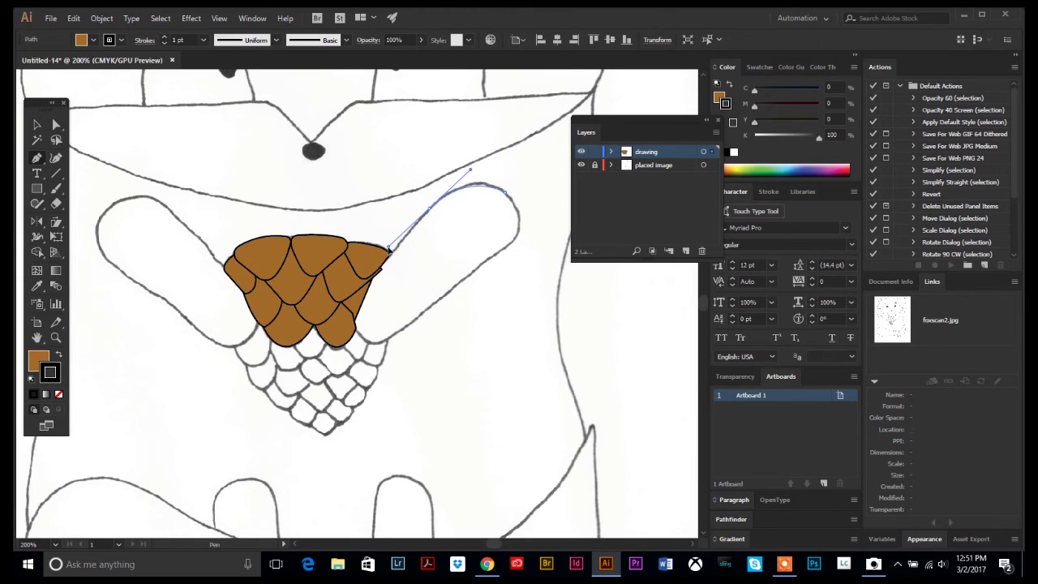
{"action": "left_click_drag", "start_coordinate": [362, 335], "coordinate": [396, 365]}
{"action": "left_click", "coordinate": [363, 336]}
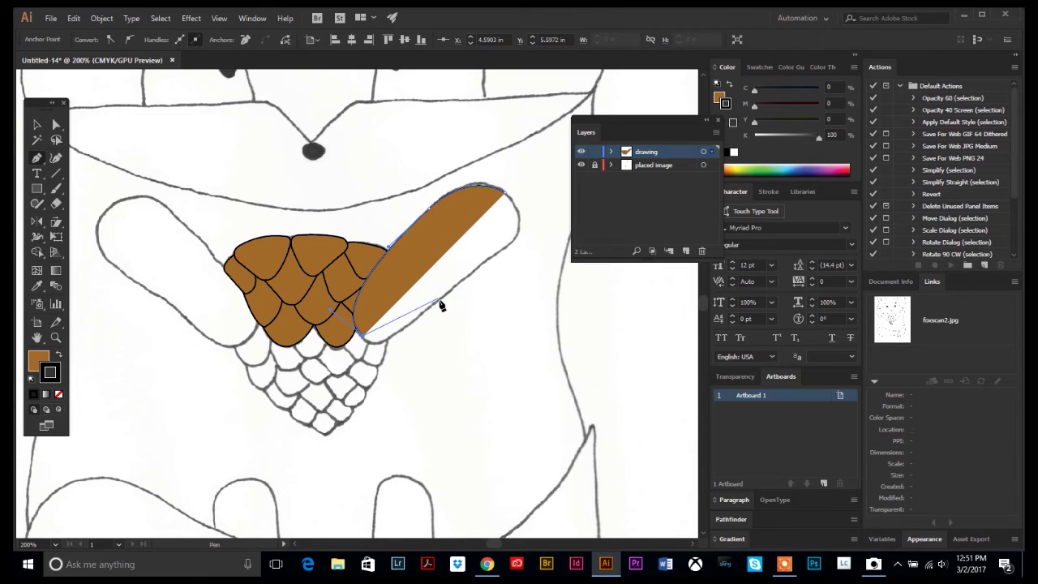
Step: Finish the arm's lower edge and rounded tip to close the shape, undoing one bad anchor
{"action": "left_click_drag", "start_coordinate": [434, 304], "coordinate": [487, 257]}
{"action": "key", "text": "ctrl+z"}
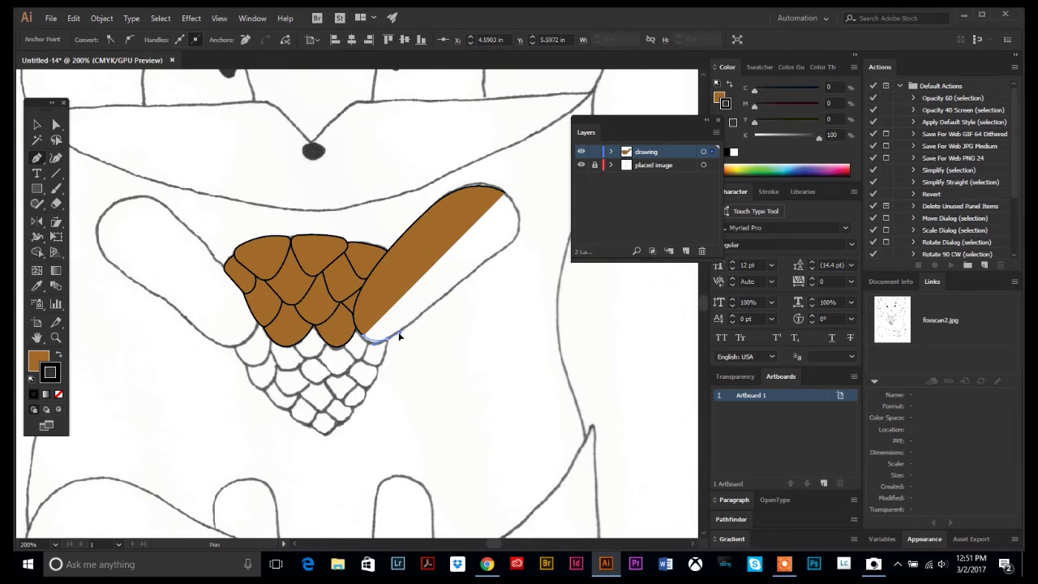
{"action": "left_click", "coordinate": [388, 339]}
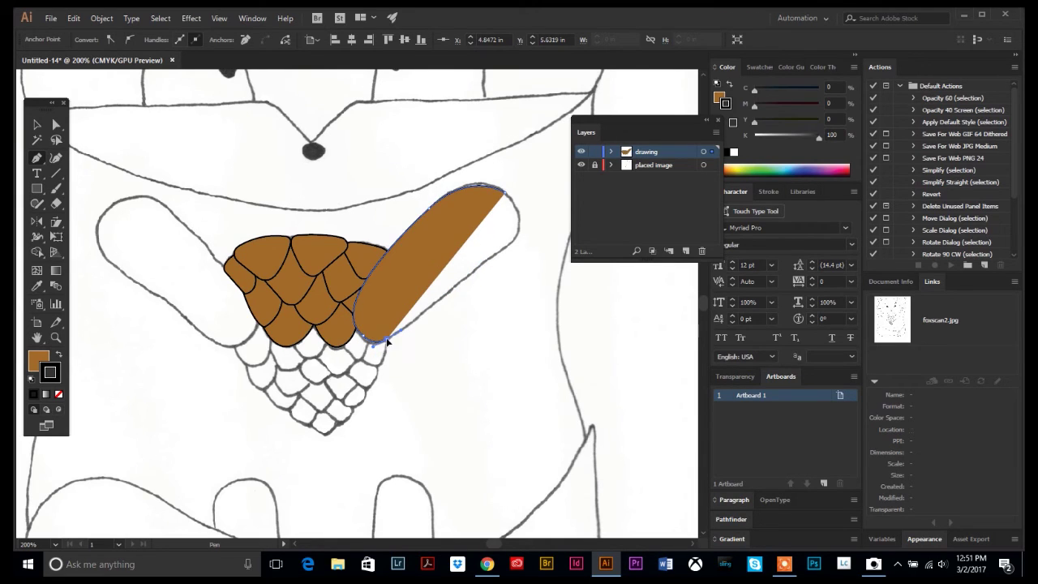
{"action": "left_click", "coordinate": [502, 252]}
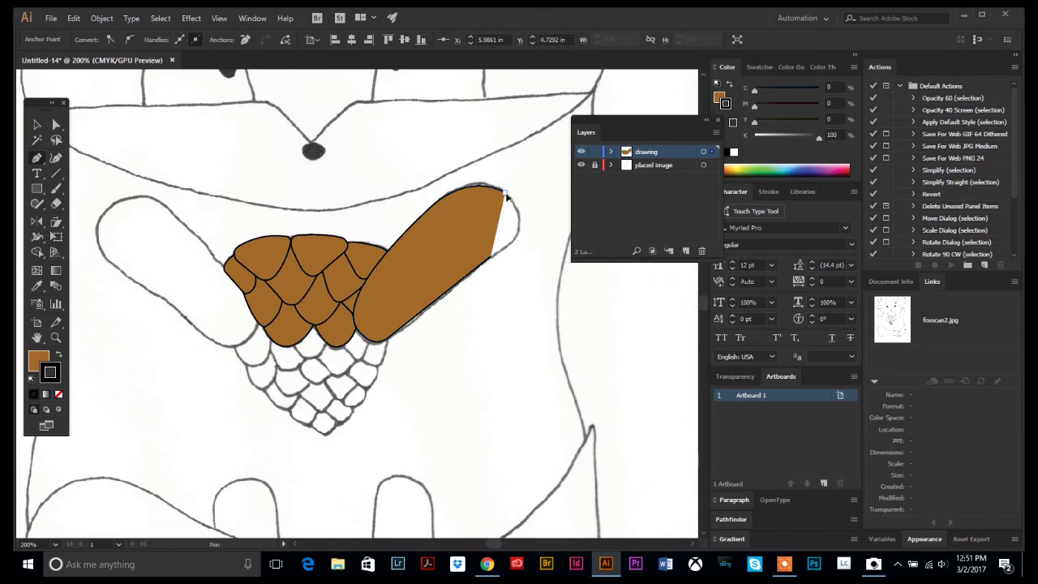
{"action": "left_click_drag", "start_coordinate": [506, 194], "coordinate": [476, 157]}
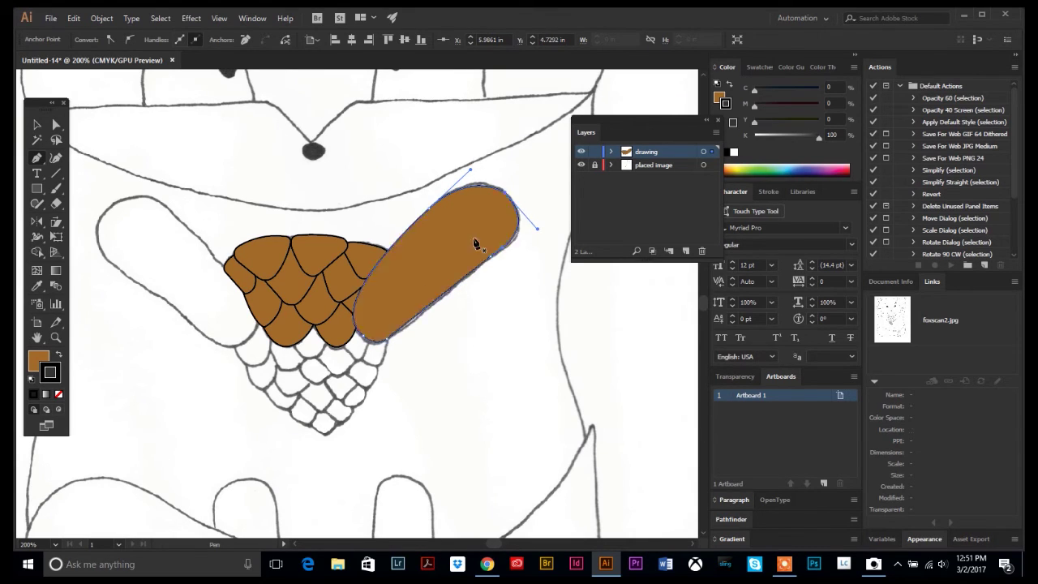
{"action": "left_click", "coordinate": [42, 126]}
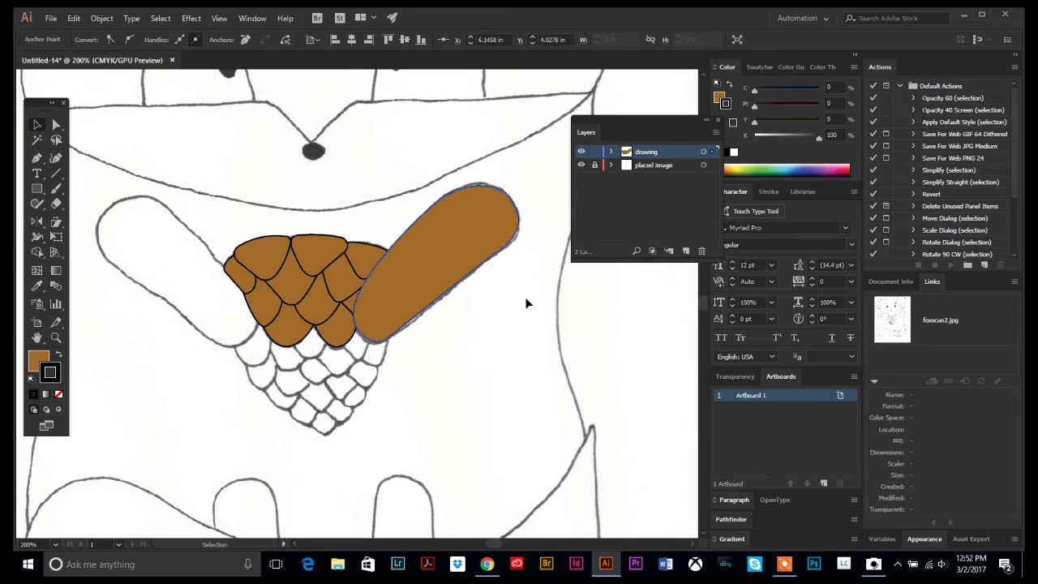
{"action": "left_click", "coordinate": [525, 298]}
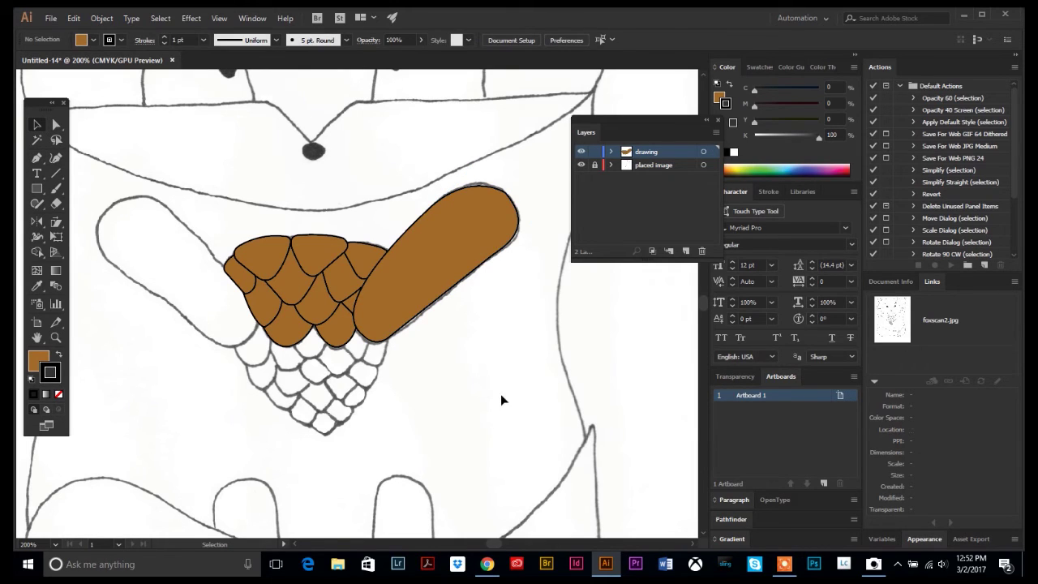
Step: Zoom in to 400% on the arm and delete the old arm shape
{"action": "left_click", "coordinate": [55, 339]}
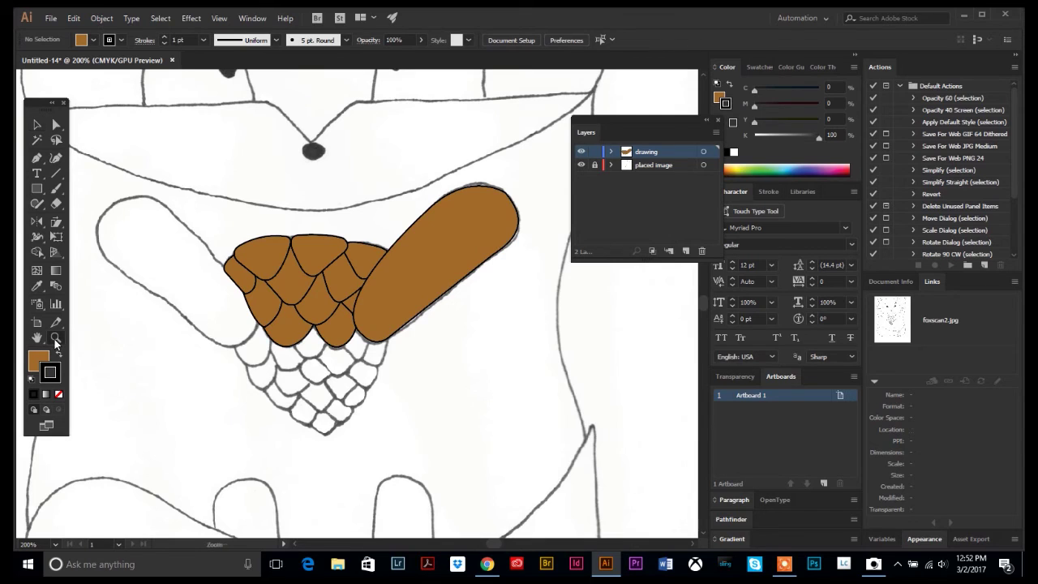
{"action": "left_click", "coordinate": [490, 251]}
{"action": "left_click", "coordinate": [318, 331]}
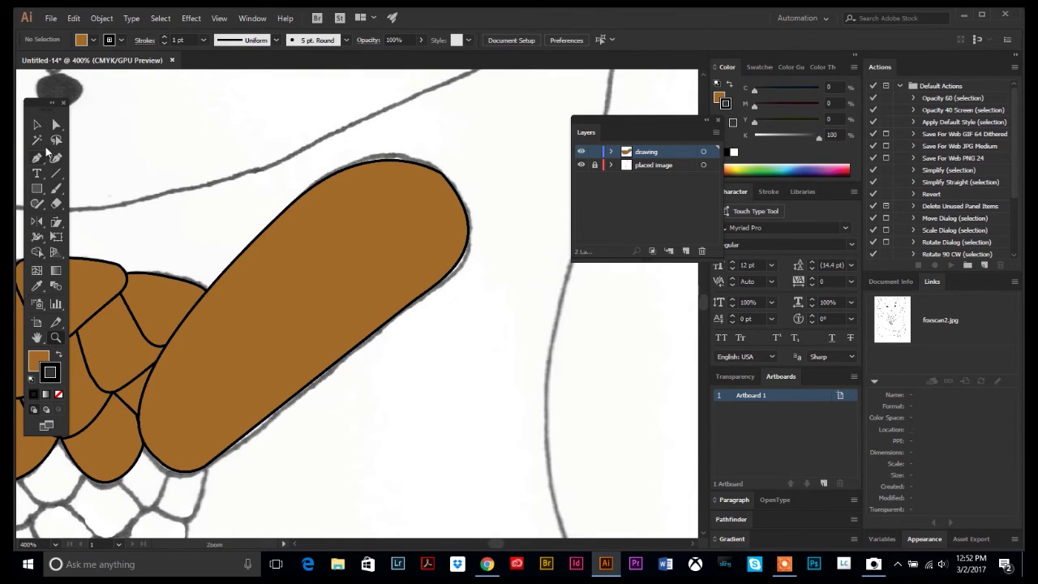
{"action": "left_click", "coordinate": [56, 124]}
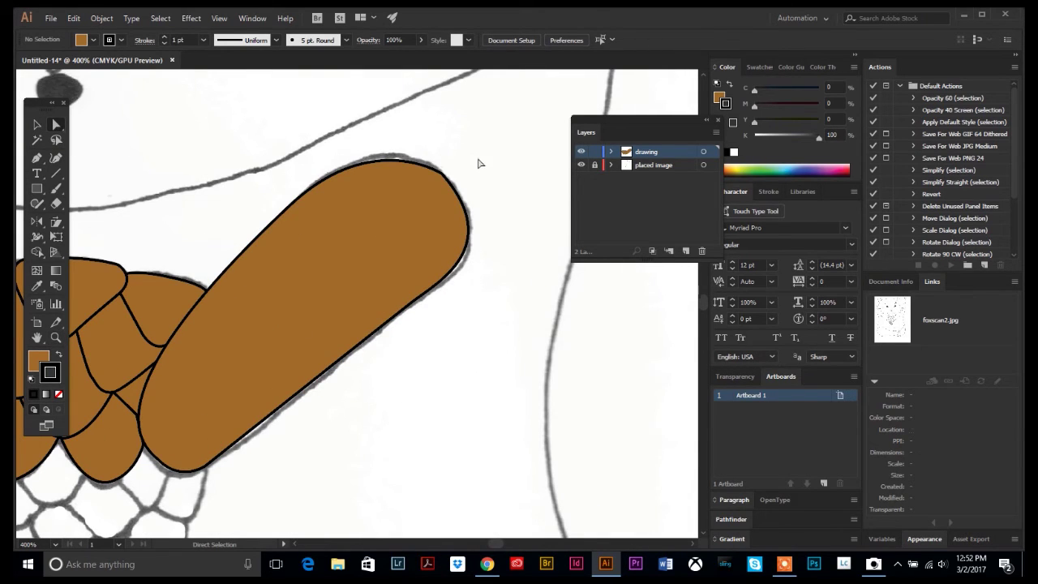
{"action": "left_click", "coordinate": [442, 178]}
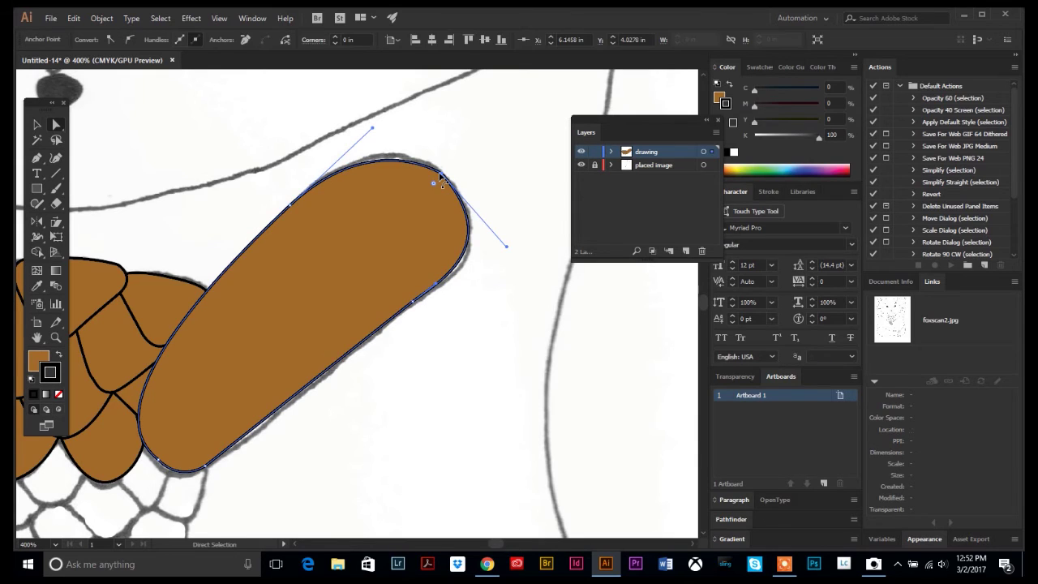
{"action": "key", "text": "Delete"}
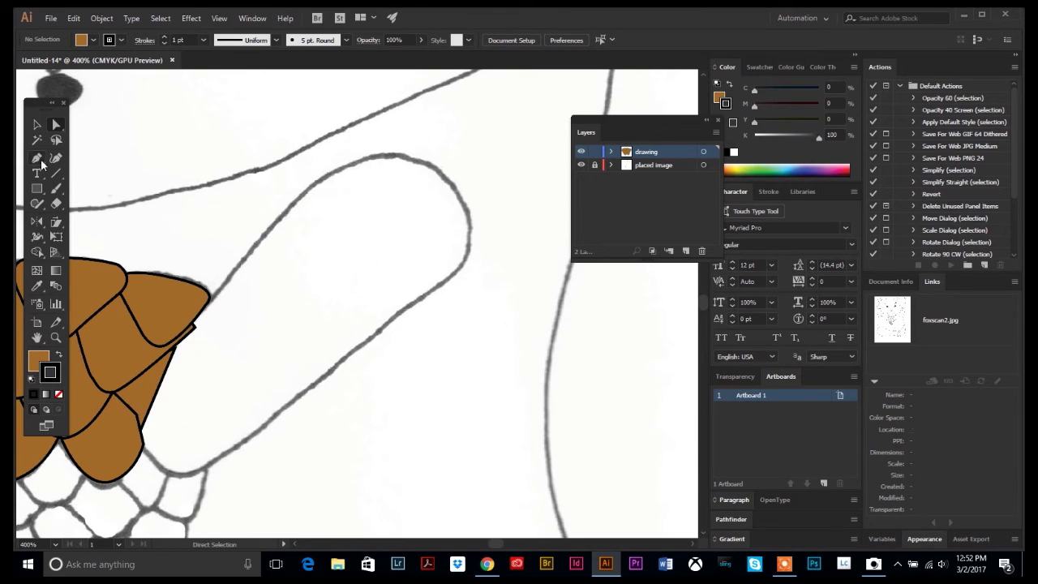
Step: Start redrawing the arm with the Pen, curving along its top edge to the lower-left end
{"action": "left_click", "coordinate": [38, 159]}
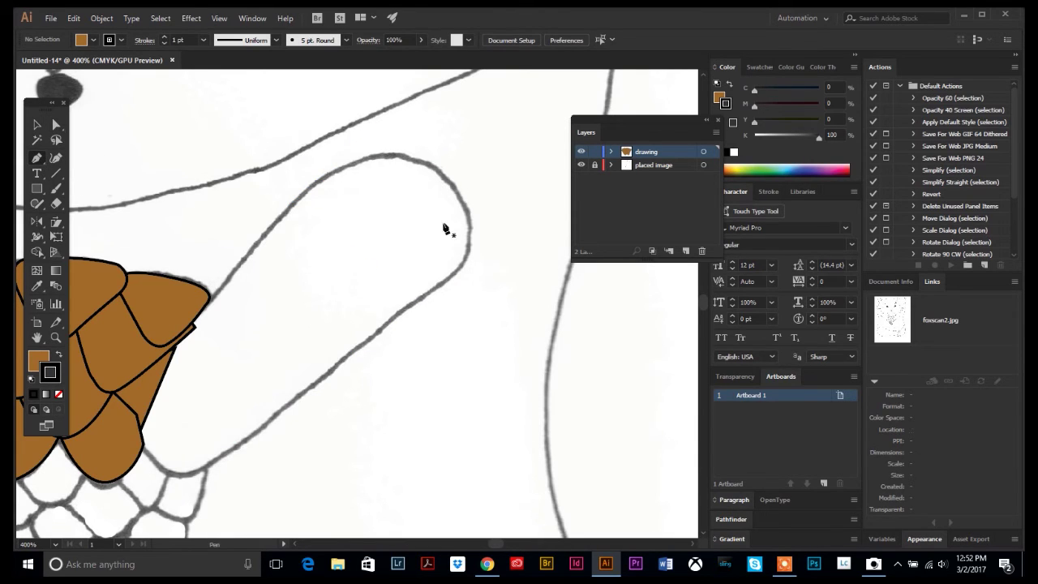
{"action": "left_click", "coordinate": [448, 179]}
{"action": "left_click_drag", "start_coordinate": [338, 171], "coordinate": [266, 216]}
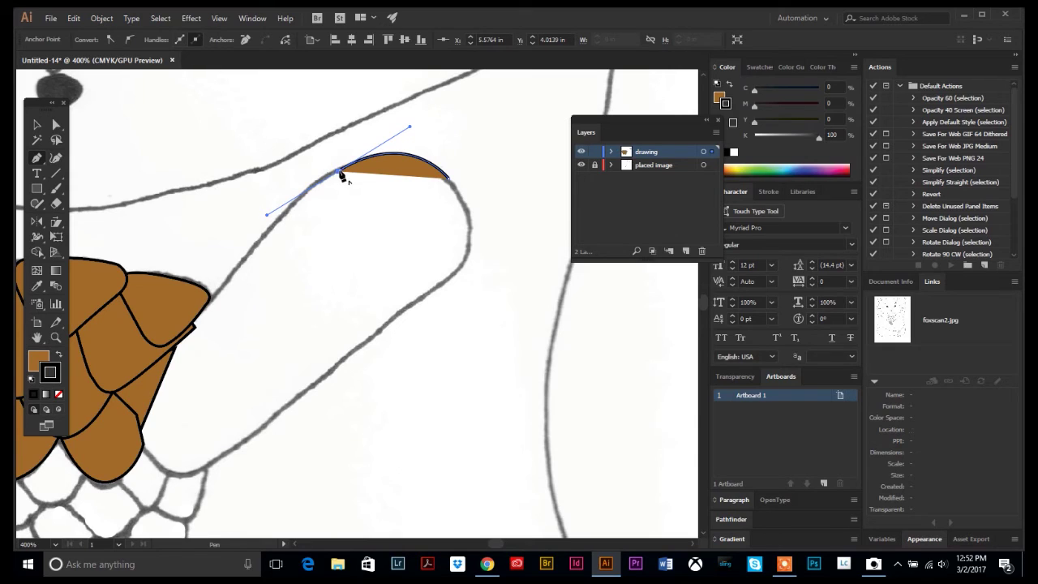
{"action": "left_click", "coordinate": [340, 174]}
{"action": "left_click_drag", "start_coordinate": [202, 304], "coordinate": [130, 389]}
{"action": "left_click", "coordinate": [202, 305]}
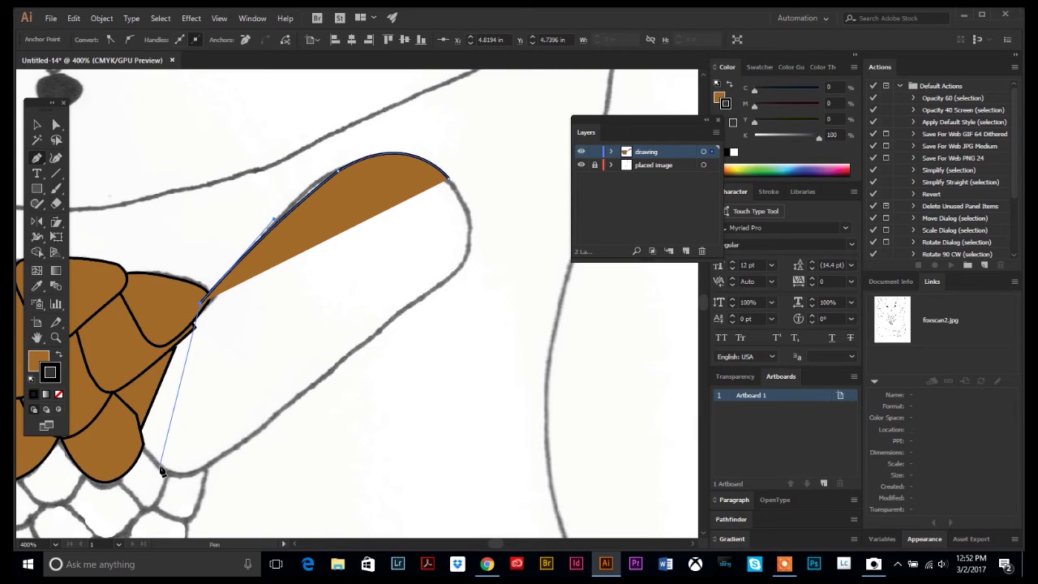
{"action": "mouse_move", "coordinate": [142, 447]}
{"action": "left_mouse_down"}
{"action": "mouse_move", "coordinate": [196, 495]}
{"action": "mouse_move", "coordinate": [169, 468]}
{"action": "left_mouse_up"}
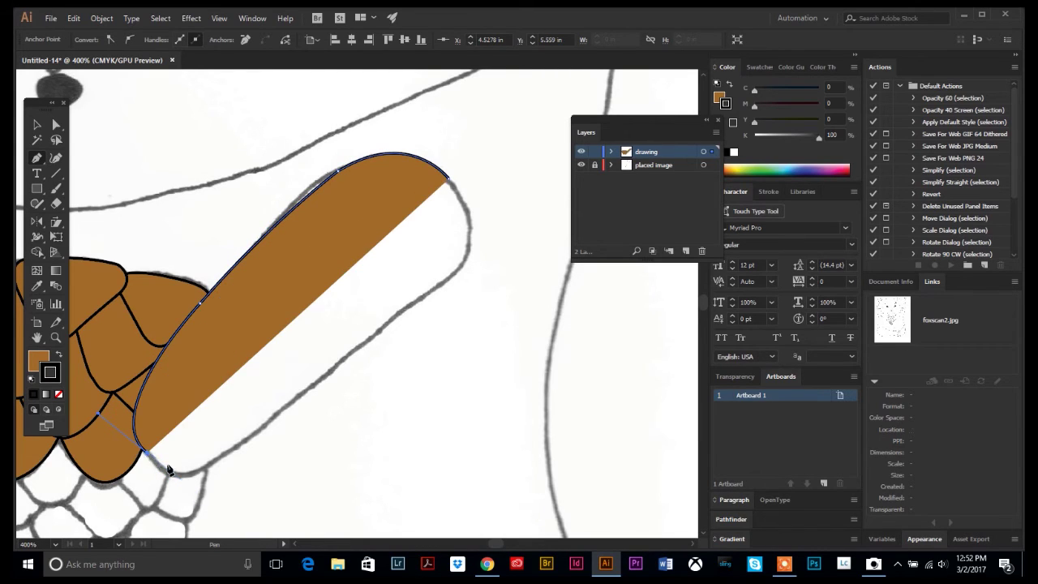
Step: Continue the arm path along its bottom and lower edge, closing it at the first anchor
{"action": "left_click", "coordinate": [179, 477], "text": "ctrl"}
{"action": "left_click", "coordinate": [161, 464], "text": "ctrl"}
{"action": "left_click", "coordinate": [161, 464]}
{"action": "mouse_move", "coordinate": [179, 473]}
{"action": "left_mouse_down"}
{"action": "mouse_move", "coordinate": [203, 479]}
{"action": "mouse_move", "coordinate": [192, 478]}
{"action": "left_mouse_up"}
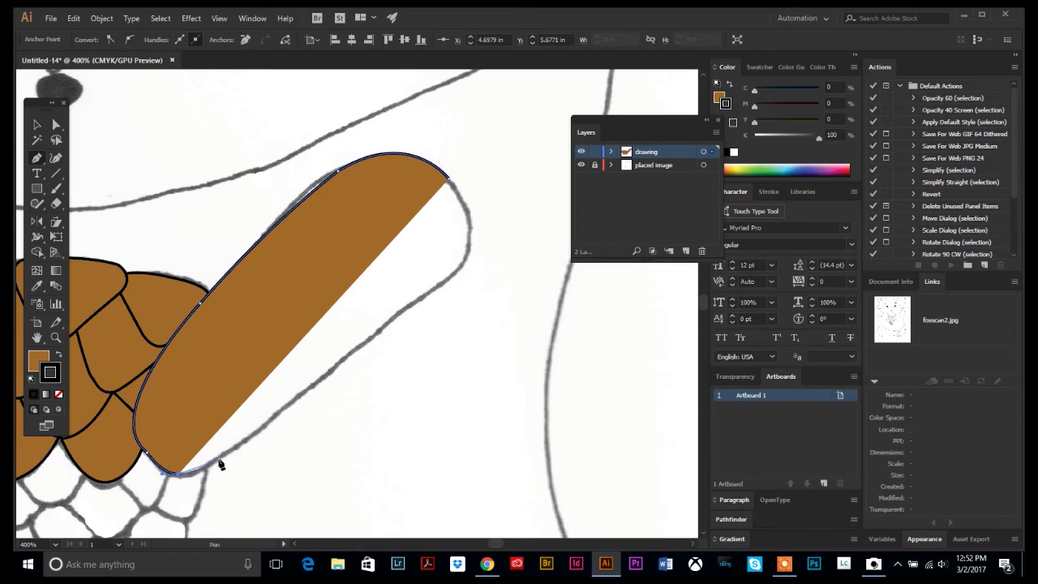
{"action": "left_click", "coordinate": [243, 441]}
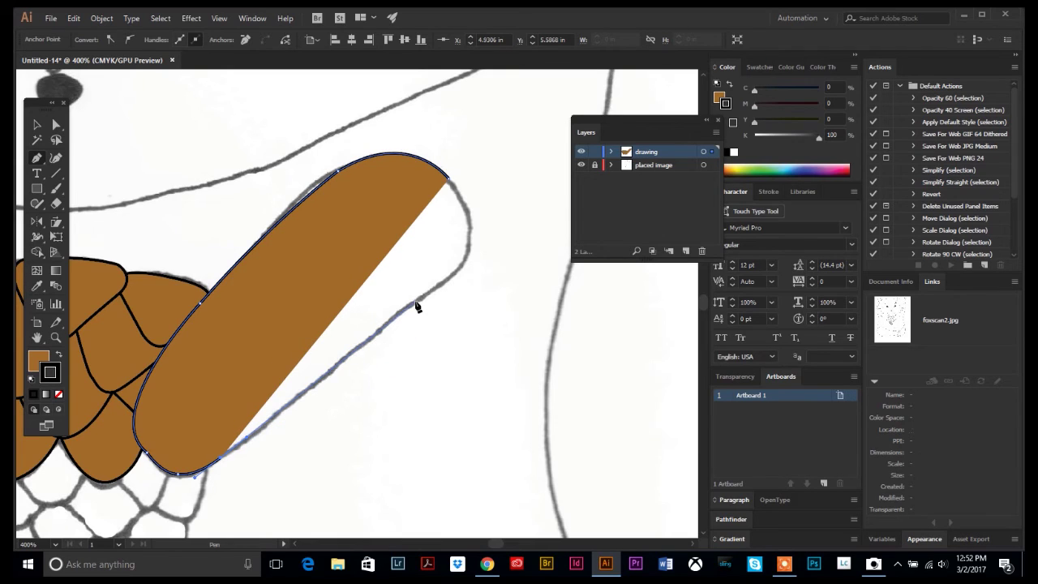
{"action": "left_click", "coordinate": [415, 300]}
{"action": "left_click_drag", "start_coordinate": [471, 265], "coordinate": [467, 201]}
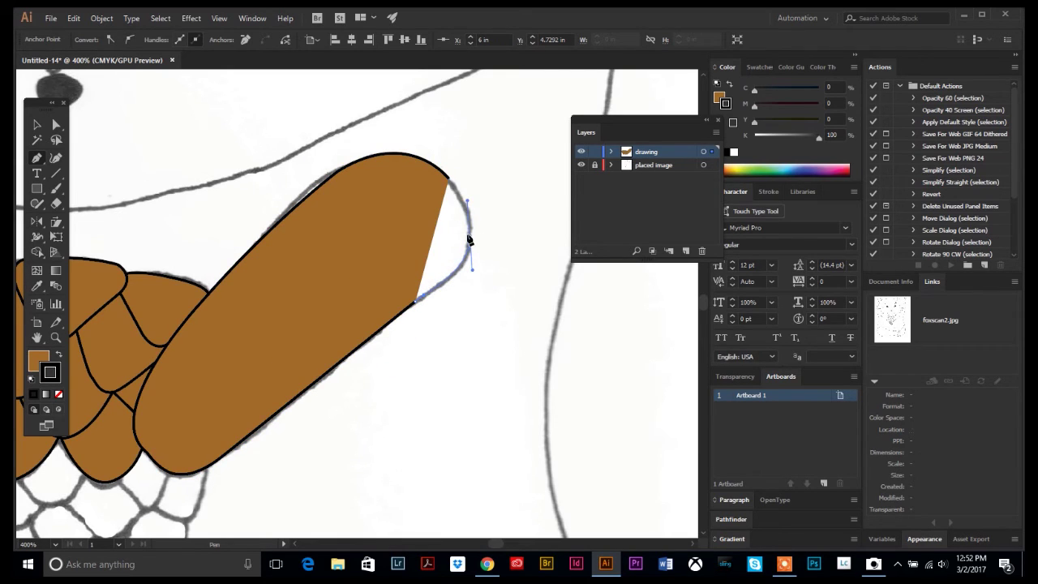
{"action": "left_click", "coordinate": [470, 239]}
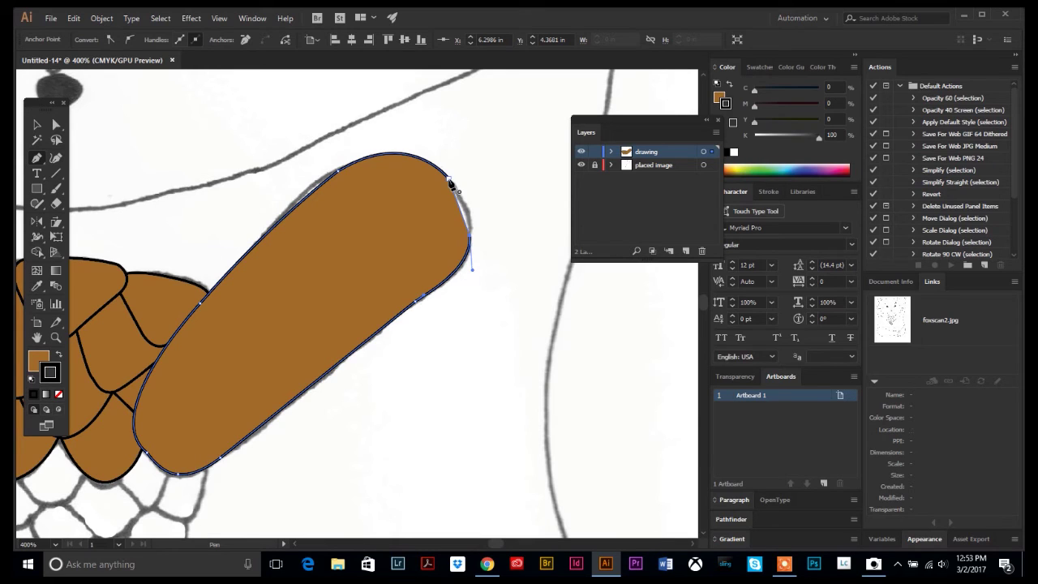
Step: Check the finished arm outline and select the whole arm shape
{"action": "left_click", "coordinate": [451, 185]}
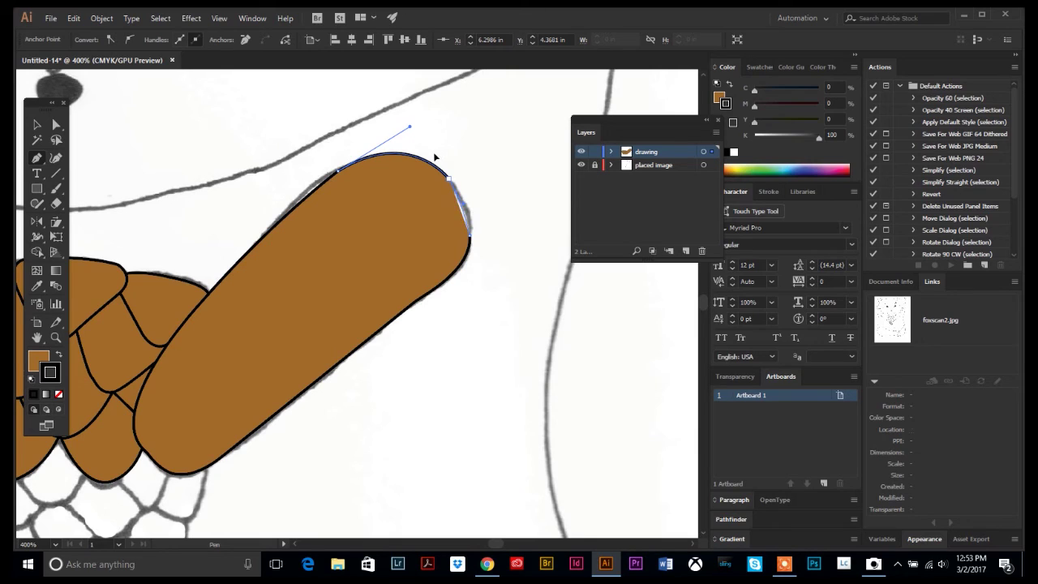
{"action": "key", "text": "ctrl+z"}
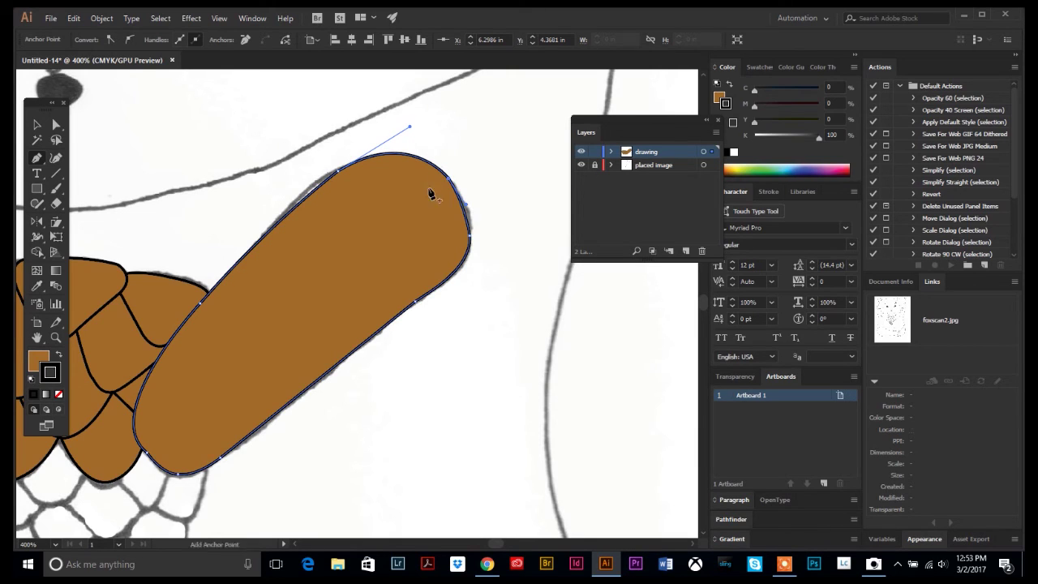
{"action": "left_click", "coordinate": [36, 125]}
{"action": "left_click", "coordinate": [416, 172]}
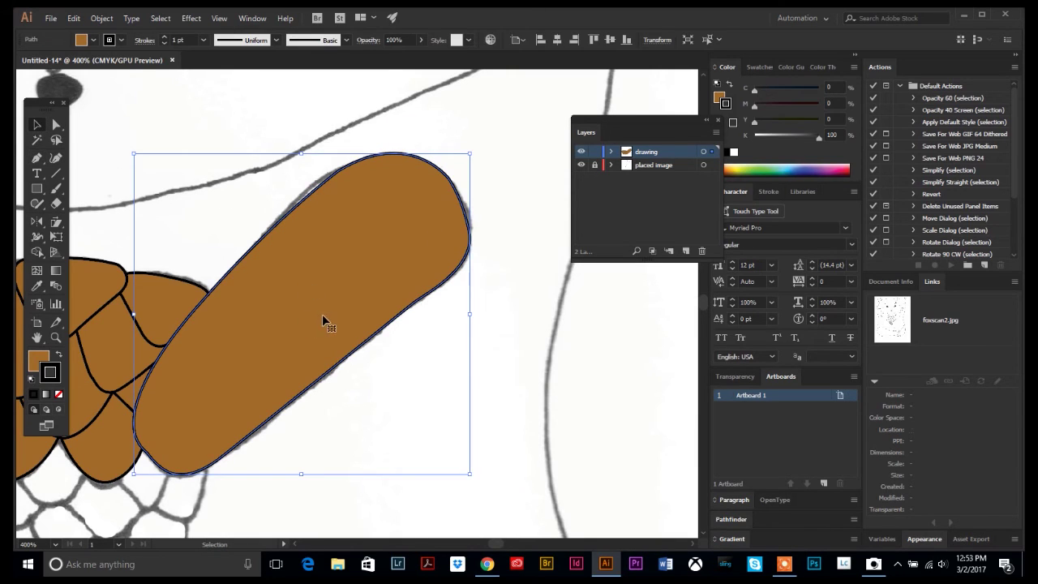
{"action": "left_click", "coordinate": [55, 339]}
Step: Zoom in to 1200% on the arm's lower-left end with Direct Selection ready
{"action": "scroll", "coordinate": [231, 415], "scroll_direction": "down", "scroll_amount": 1}
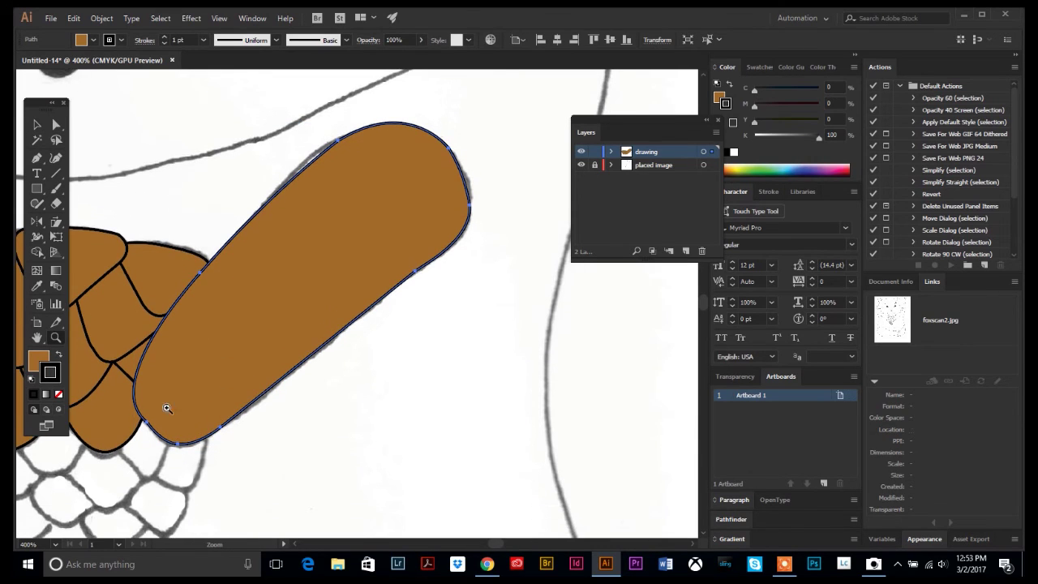
{"action": "left_click", "coordinate": [168, 435]}
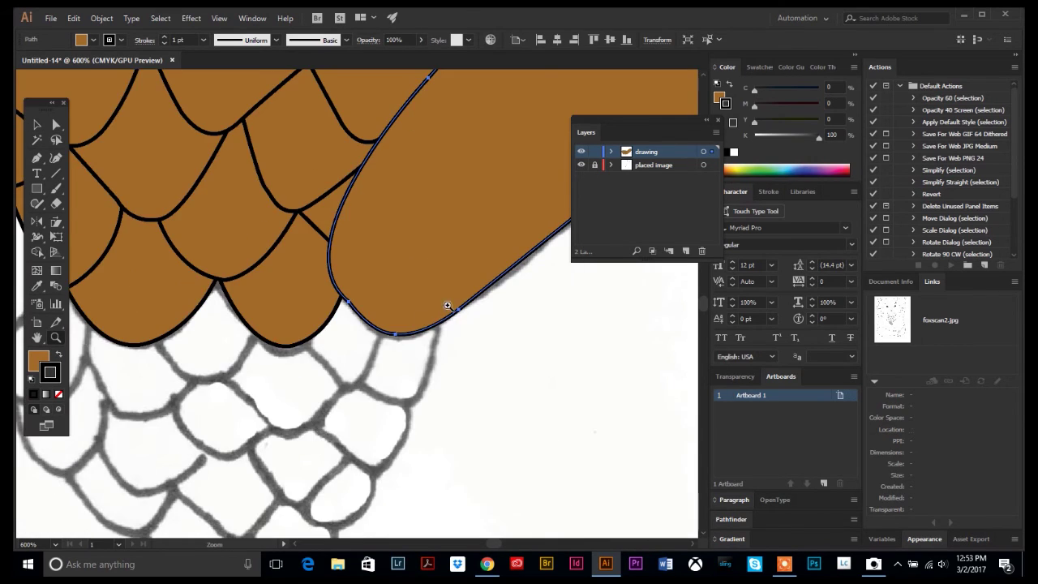
{"action": "left_click", "coordinate": [448, 305]}
{"action": "left_click", "coordinate": [331, 289]}
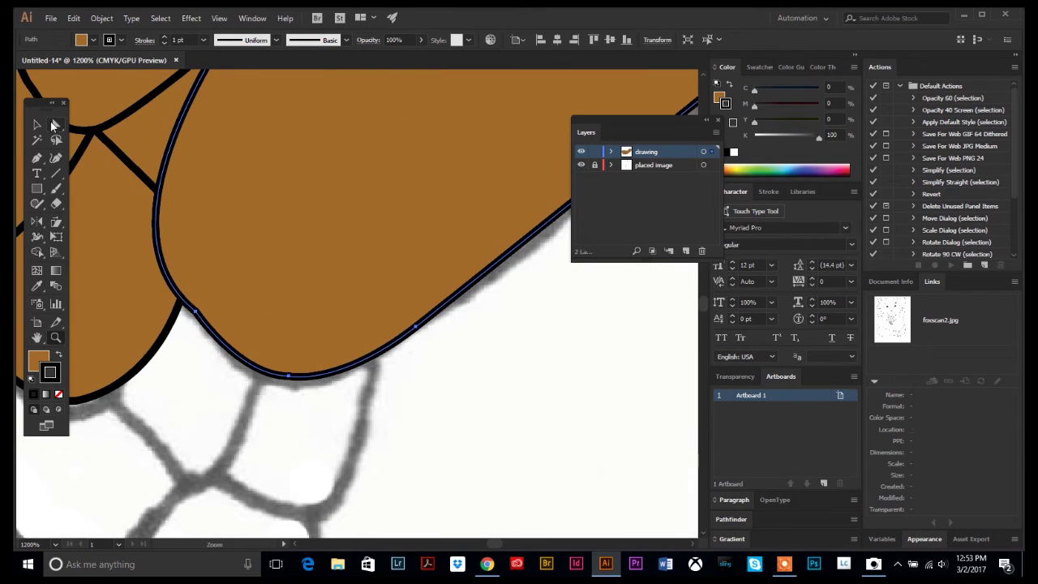
{"action": "left_click", "coordinate": [55, 124]}
{"action": "left_click", "coordinate": [201, 337]}
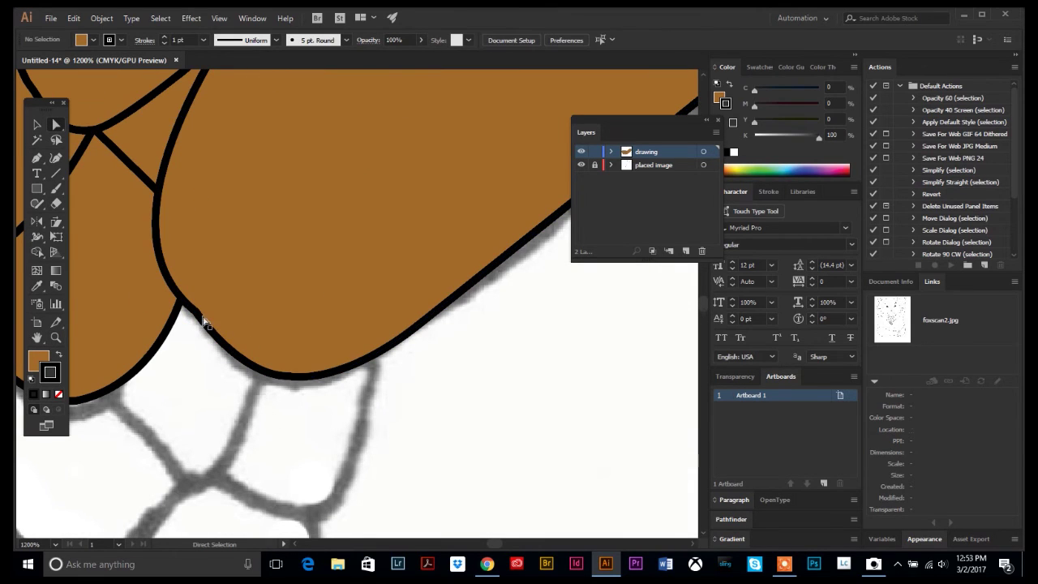
{"action": "left_click", "coordinate": [37, 124]}
{"action": "scroll", "coordinate": [337, 345], "scroll_direction": "up", "scroll_amount": 5}
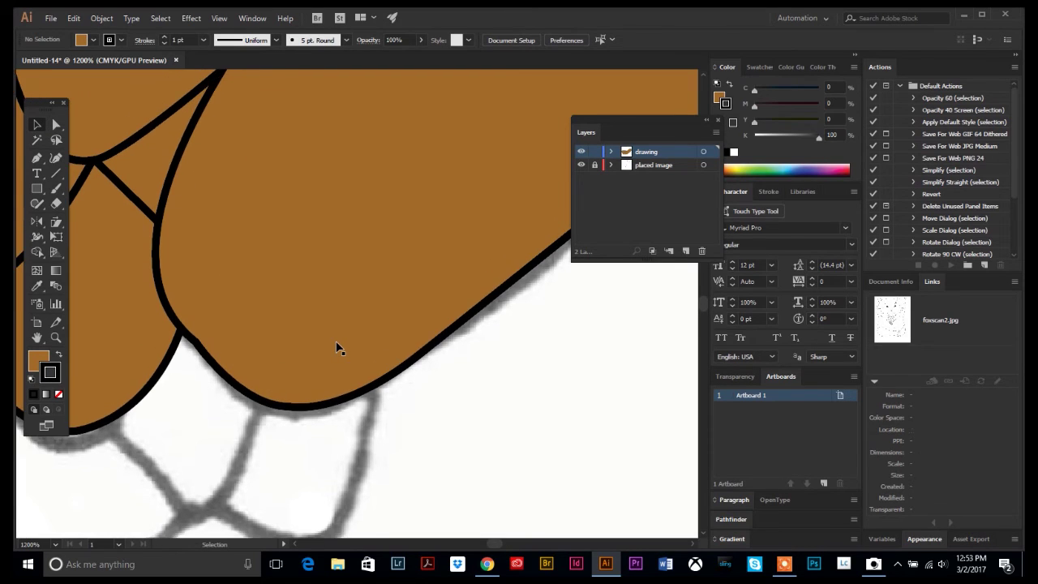
{"action": "scroll", "coordinate": [336, 345], "scroll_direction": "down", "scroll_amount": 3}
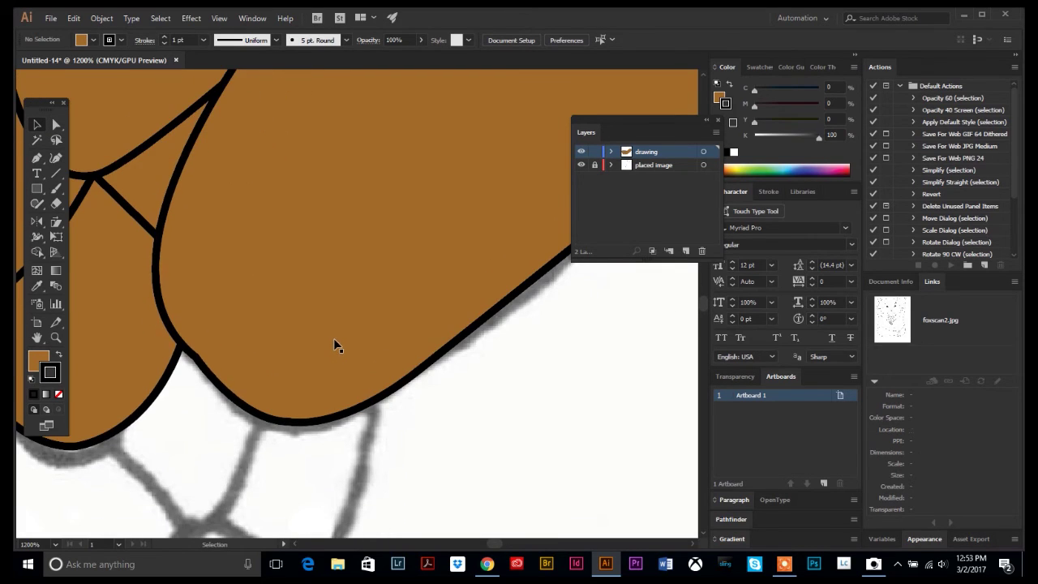
{"action": "left_click", "coordinate": [56, 124]}
Step: Select the arm's lower curve and drag its handle to round the bottom bend
{"action": "left_click", "coordinate": [195, 357]}
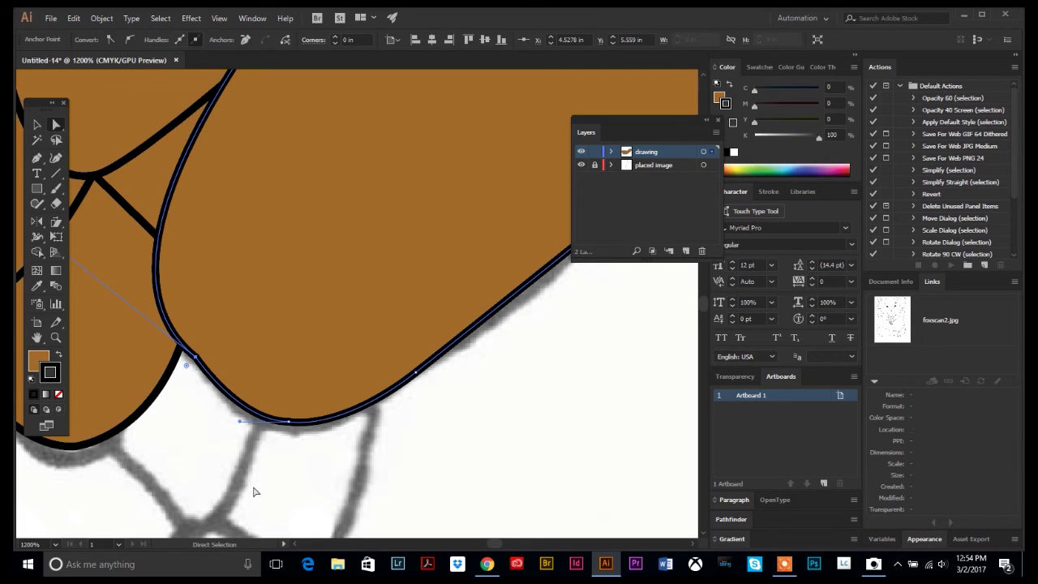
{"action": "left_click", "coordinate": [241, 419]}
{"action": "left_click", "coordinate": [248, 421]}
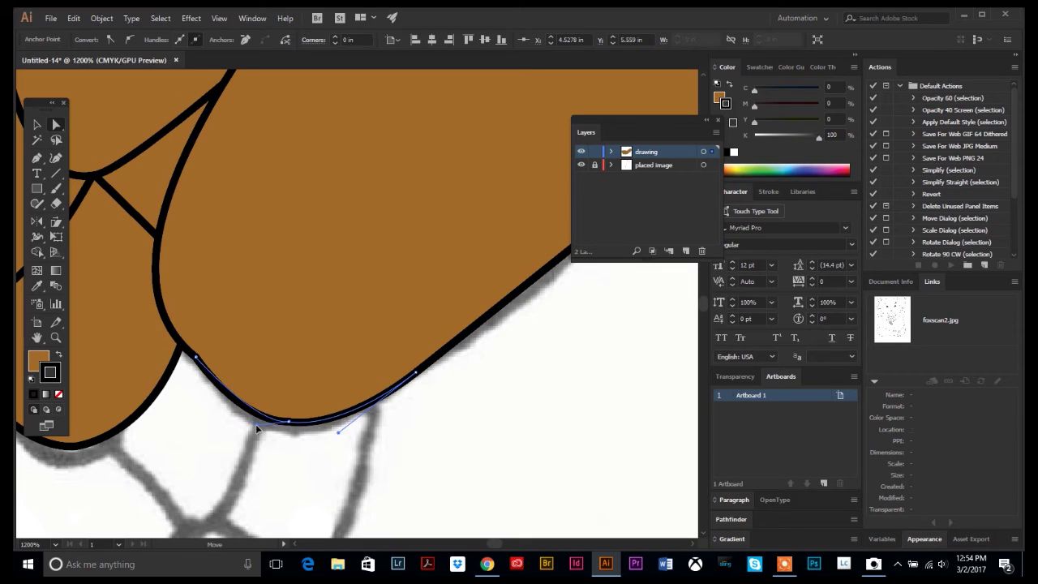
{"action": "left_click", "coordinate": [256, 424]}
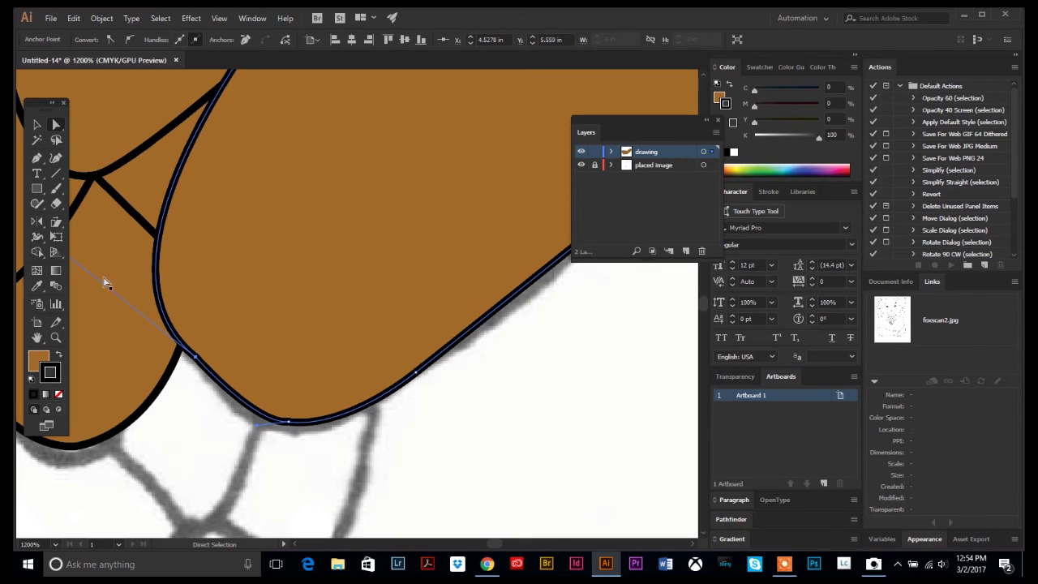
{"action": "key", "text": "space"}
{"action": "left_click_drag", "start_coordinate": [148, 272], "coordinate": [220, 273]}
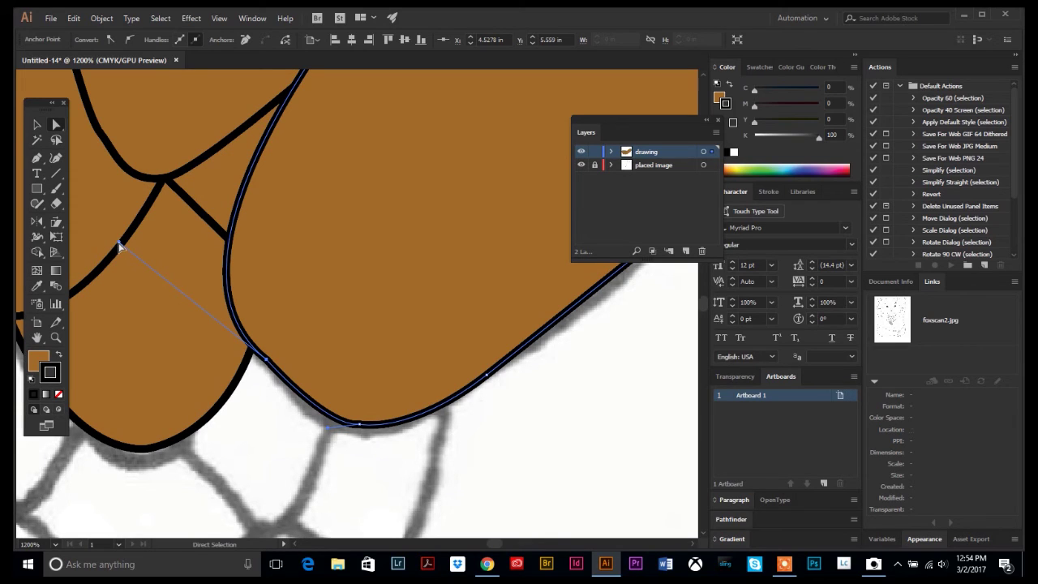
{"action": "left_click_drag", "start_coordinate": [119, 247], "coordinate": [130, 224]}
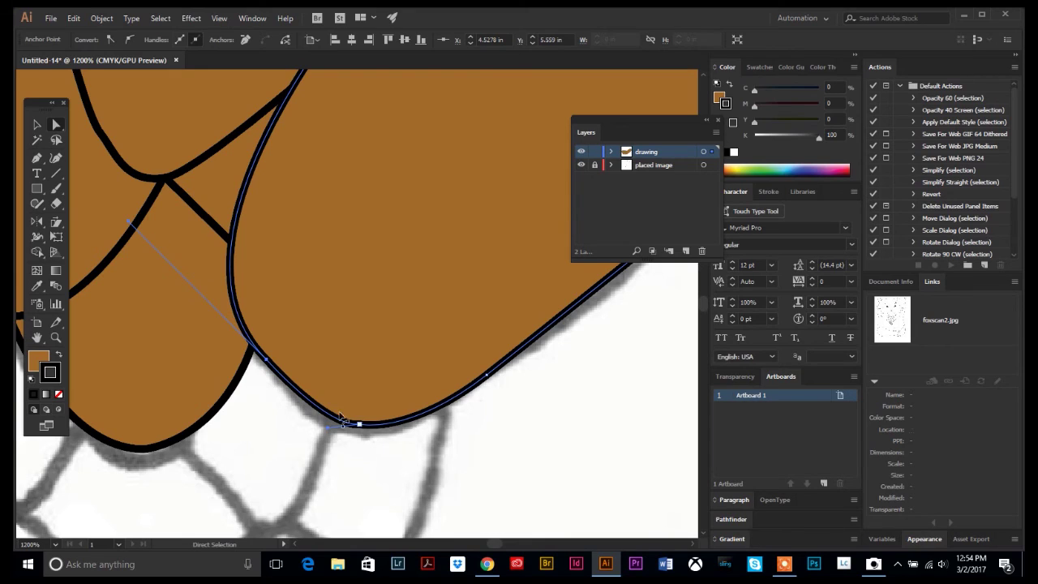
{"action": "scroll", "coordinate": [292, 362], "scroll_direction": "up", "scroll_amount": 2}
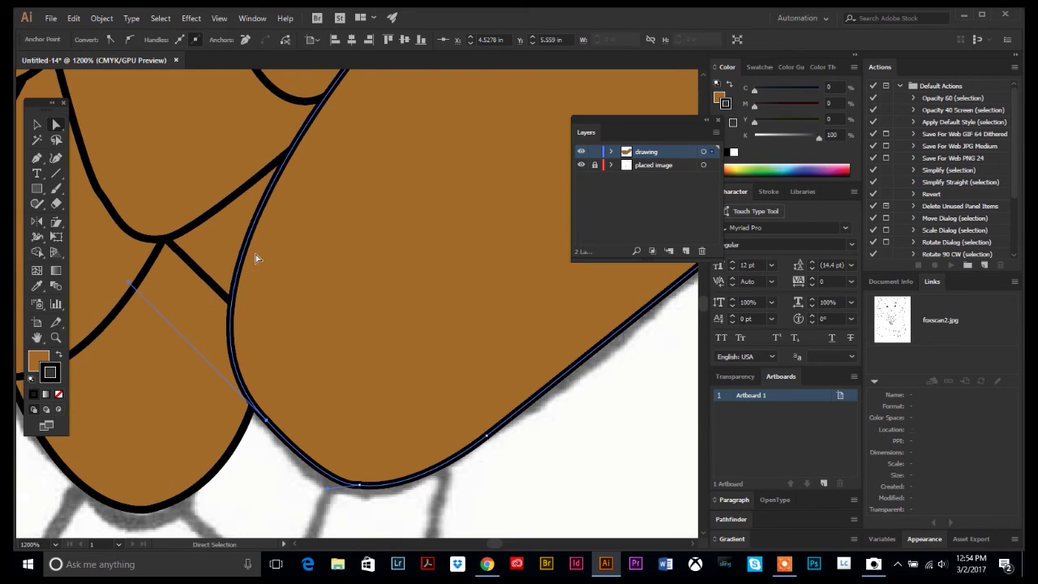
Step: Add two anchor points along the arm path's upper left edge
{"action": "left_click", "coordinate": [36, 163]}
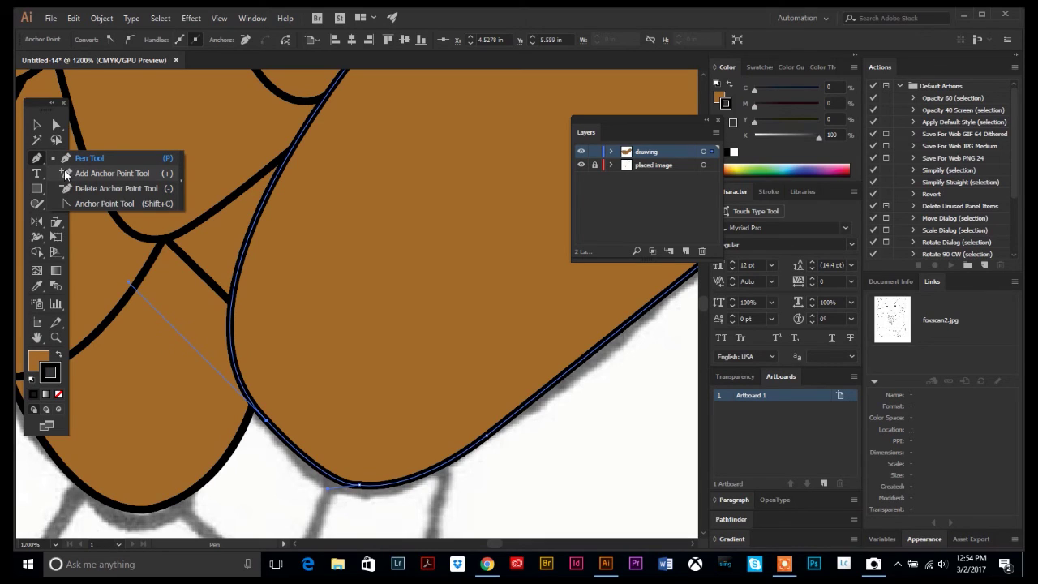
{"action": "left_click", "coordinate": [65, 173]}
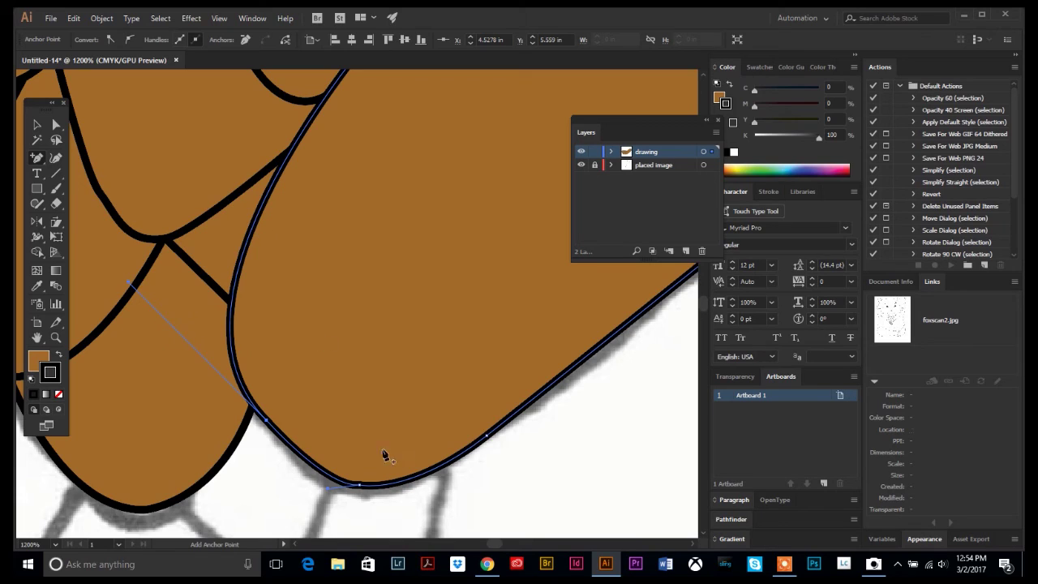
{"action": "left_click", "coordinate": [253, 224]}
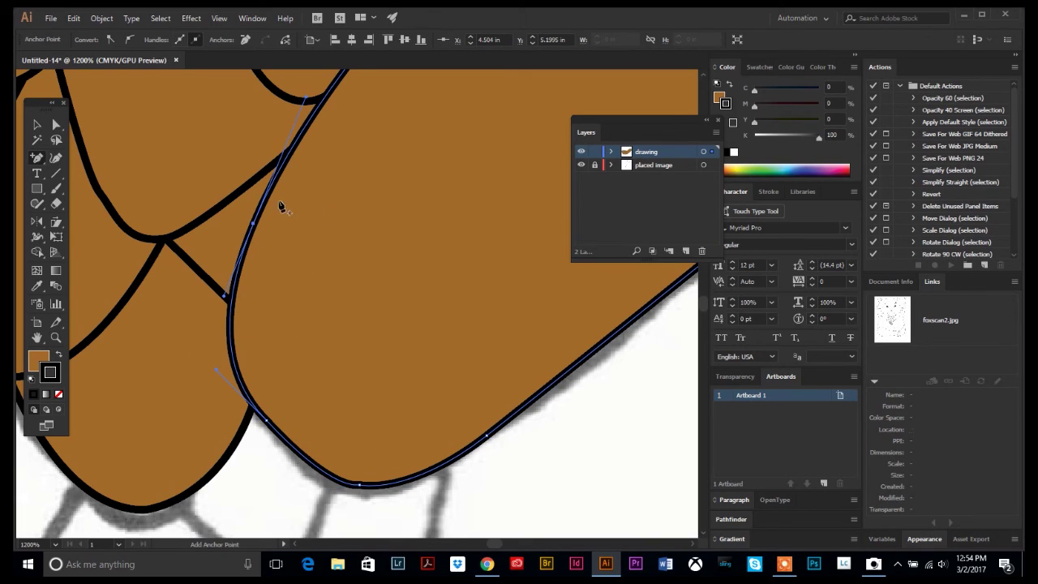
{"action": "left_click", "coordinate": [322, 104]}
Step: Nudge one new anchor upward with Direct Selection to refine the curve
{"action": "scroll", "coordinate": [331, 315], "scroll_direction": "up", "scroll_amount": 4}
{"action": "scroll", "coordinate": [315, 352], "scroll_direction": "down", "scroll_amount": 1}
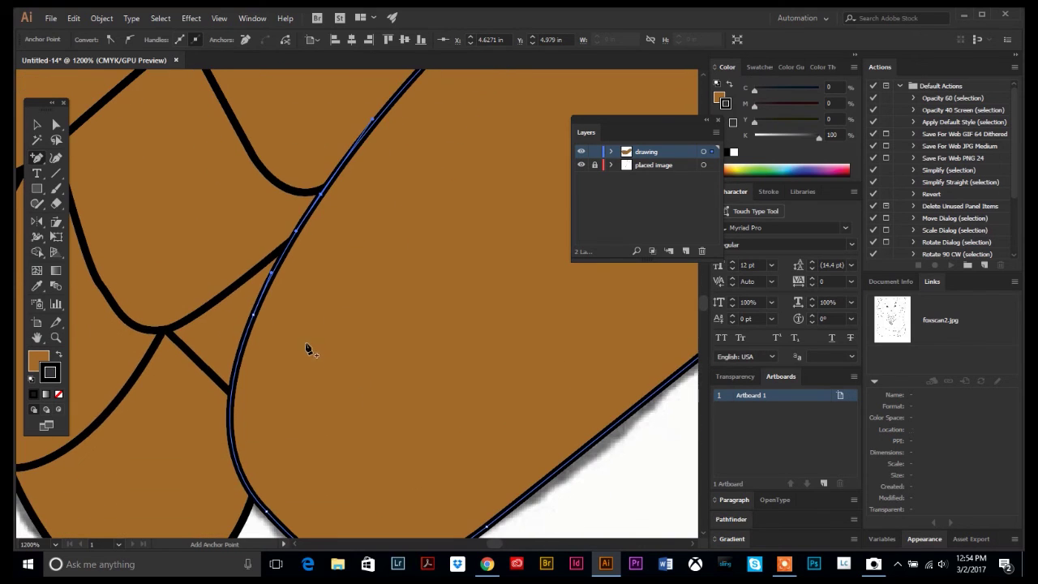
{"action": "left_click", "coordinate": [56, 125]}
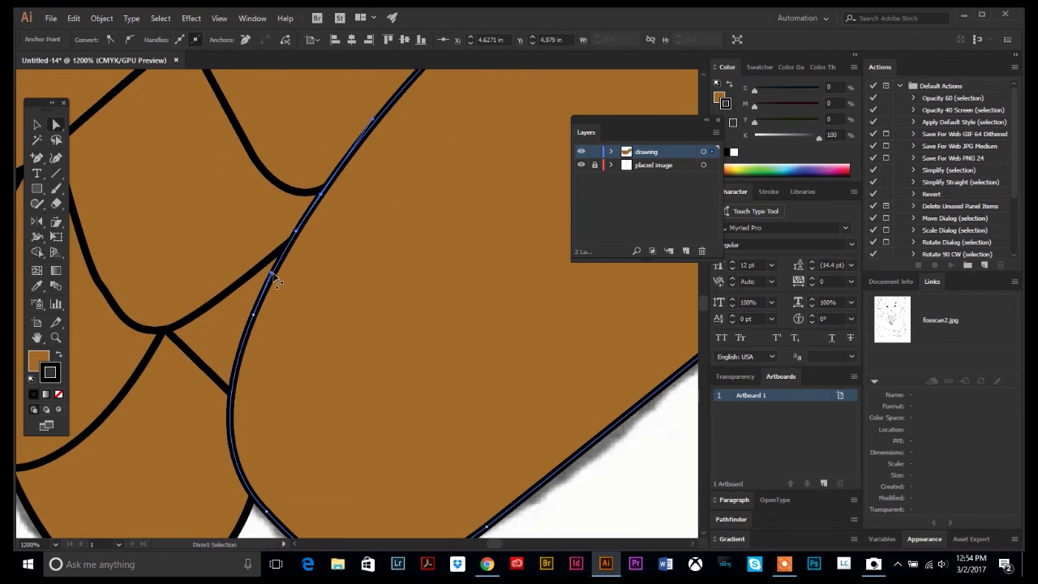
{"action": "left_click_drag", "start_coordinate": [273, 278], "coordinate": [273, 261]}
{"action": "left_click", "coordinate": [37, 158]}
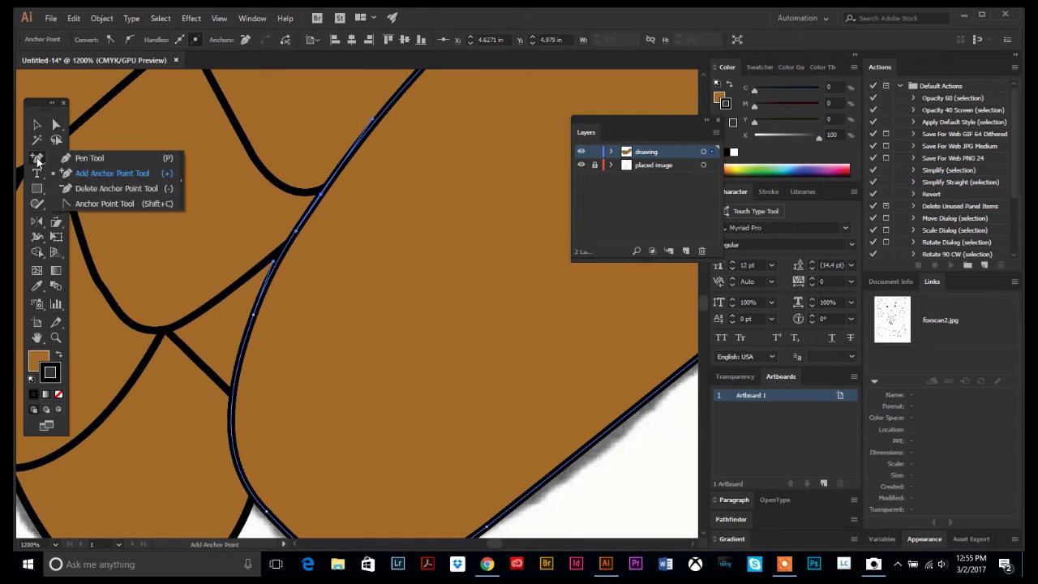
Step: Delete two surplus anchors from the arm path, including one near its bottom
{"action": "left_click", "coordinate": [77, 189]}
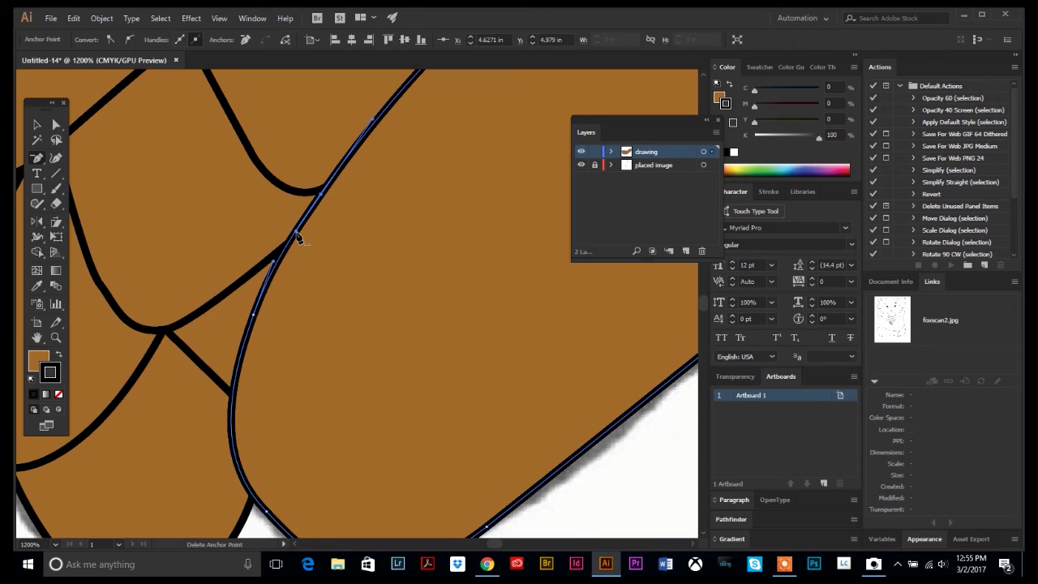
{"action": "left_click", "coordinate": [254, 318]}
{"action": "scroll", "coordinate": [289, 370], "scroll_direction": "down", "scroll_amount": 2}
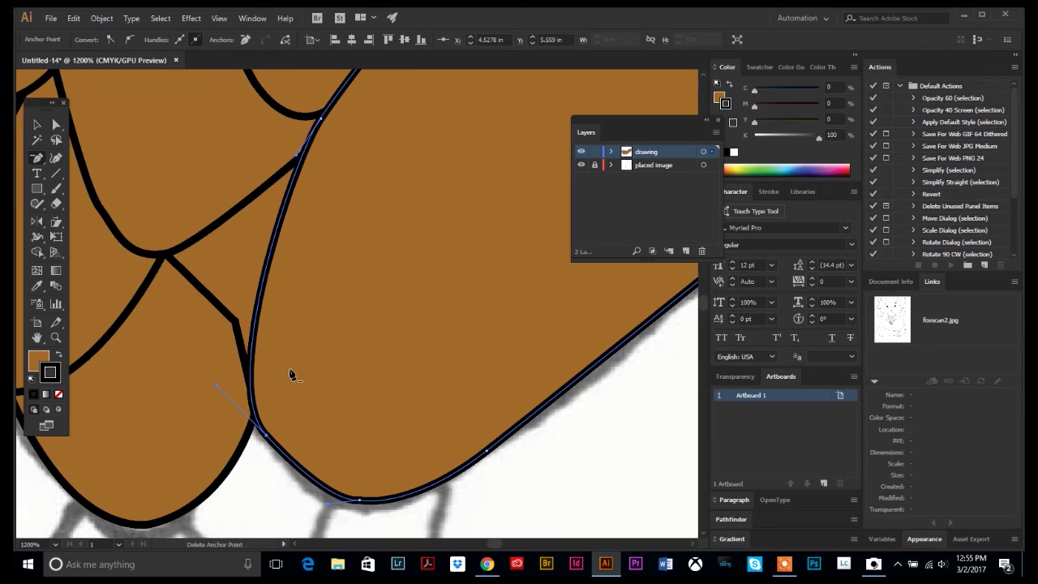
{"action": "left_click", "coordinate": [267, 438]}
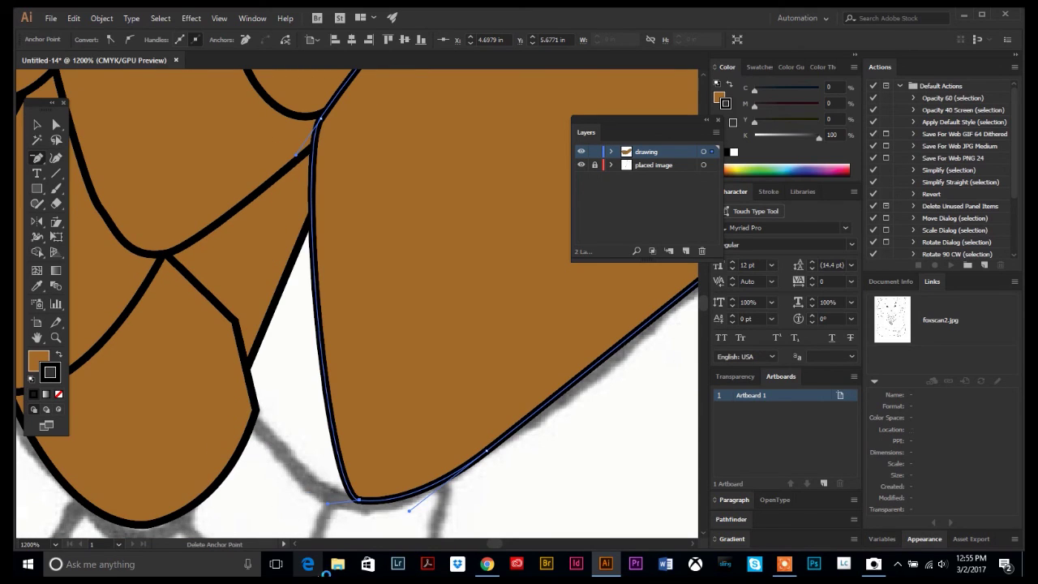
Step: Drag the arm's lower left side outward into a smooth bulge
{"action": "left_click", "coordinate": [56, 124]}
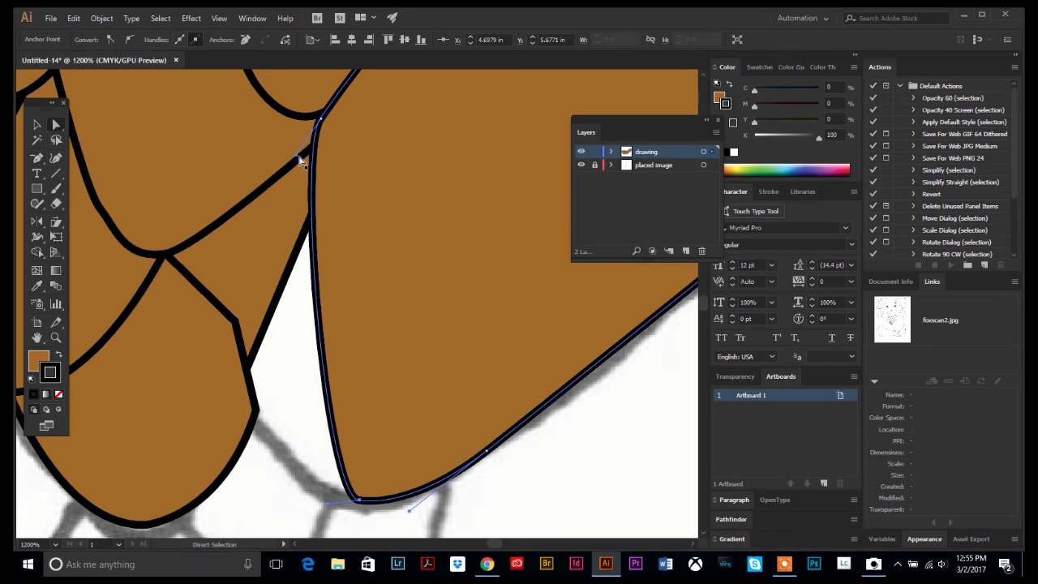
{"action": "left_click", "coordinate": [262, 199]}
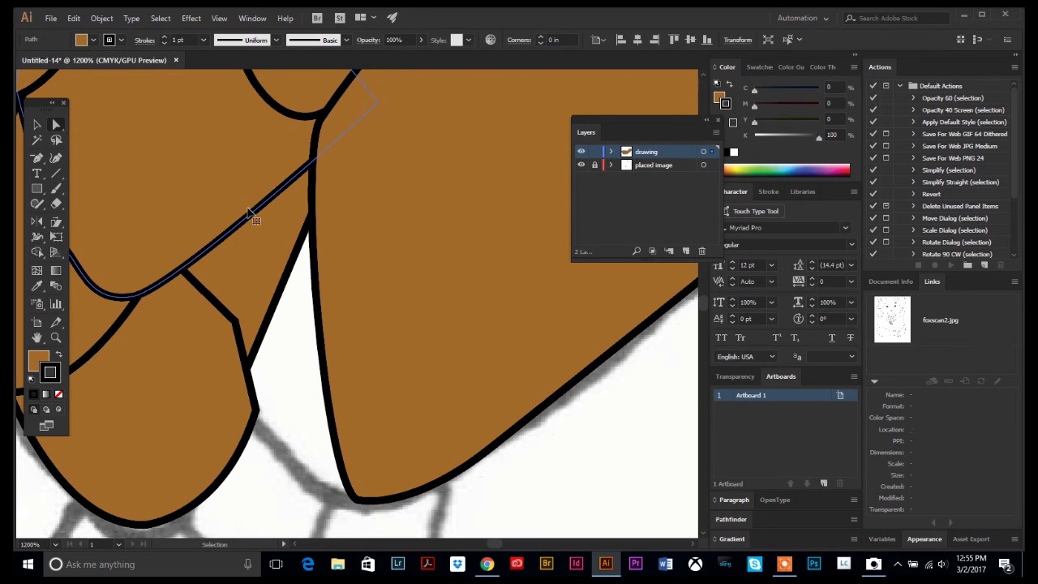
{"action": "left_click", "coordinate": [313, 213]}
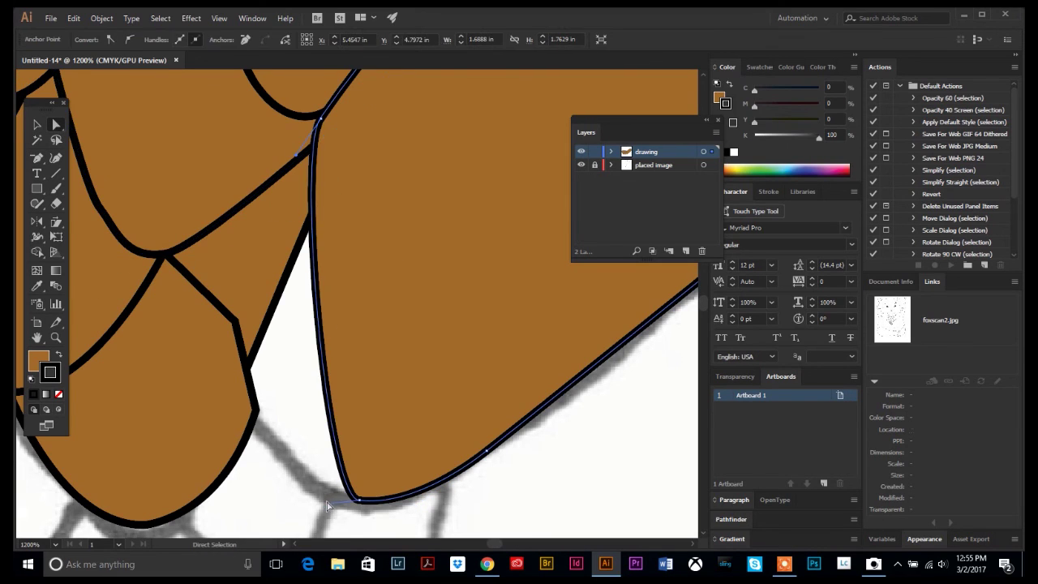
{"action": "left_click_drag", "start_coordinate": [329, 507], "coordinate": [105, 381]}
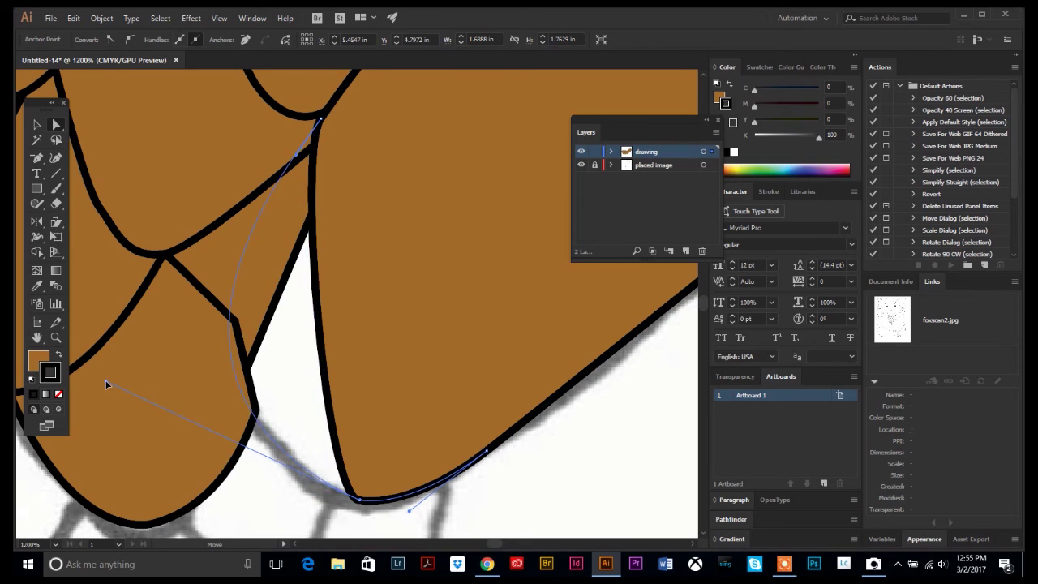
Step: Convert the arm's bottom anchor to a smooth point using the Anchor Point tool's dragged handles
{"action": "left_click", "coordinate": [35, 161]}
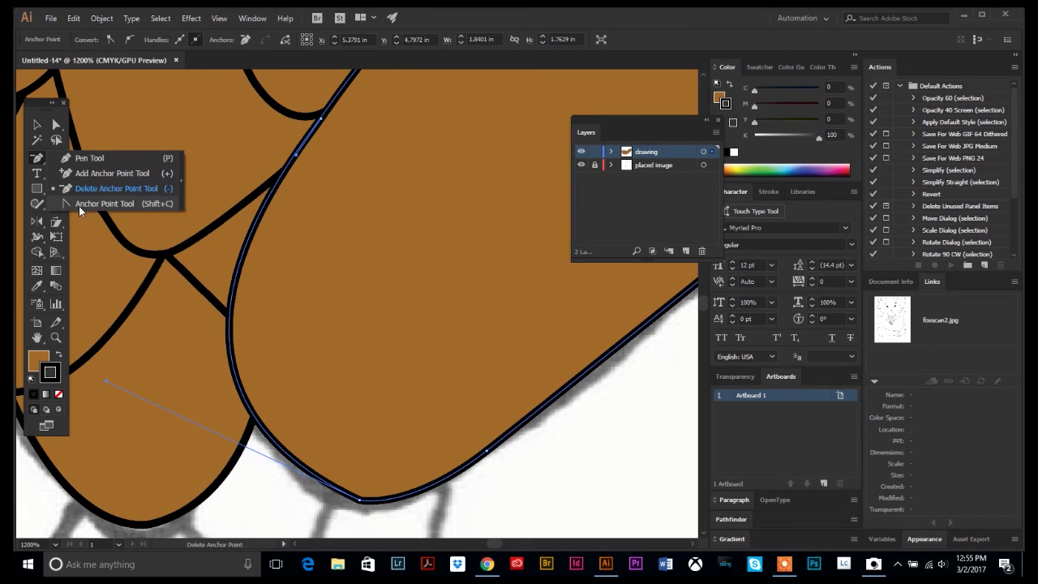
{"action": "left_click", "coordinate": [80, 203]}
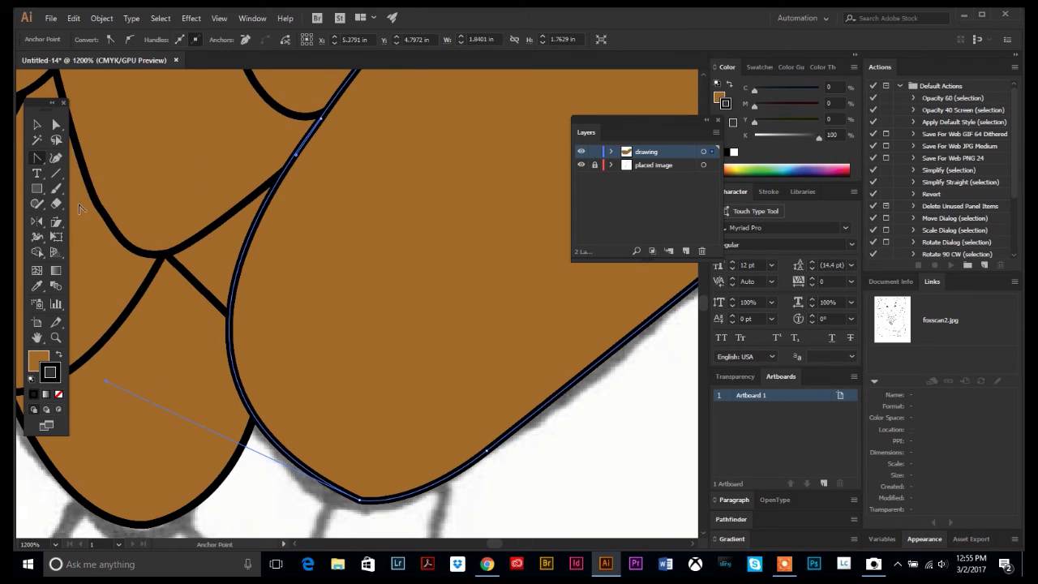
{"action": "scroll", "coordinate": [374, 416], "scroll_direction": "down", "scroll_amount": 2}
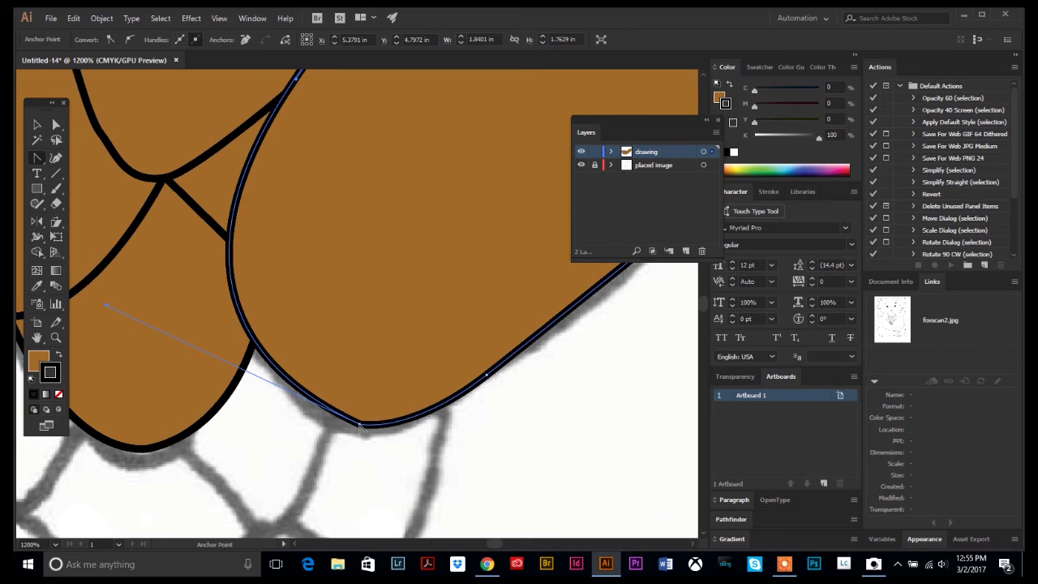
{"action": "mouse_move", "coordinate": [361, 427]}
{"action": "left_mouse_down"}
{"action": "mouse_move", "coordinate": [417, 428]}
{"action": "mouse_move", "coordinate": [522, 394]}
{"action": "mouse_move", "coordinate": [598, 417]}
{"action": "mouse_move", "coordinate": [357, 438]}
{"action": "mouse_move", "coordinate": [505, 322]}
{"action": "mouse_move", "coordinate": [320, 315]}
{"action": "mouse_move", "coordinate": [406, 454]}
{"action": "mouse_move", "coordinate": [397, 443]}
{"action": "mouse_move", "coordinate": [427, 434]}
{"action": "left_mouse_up"}
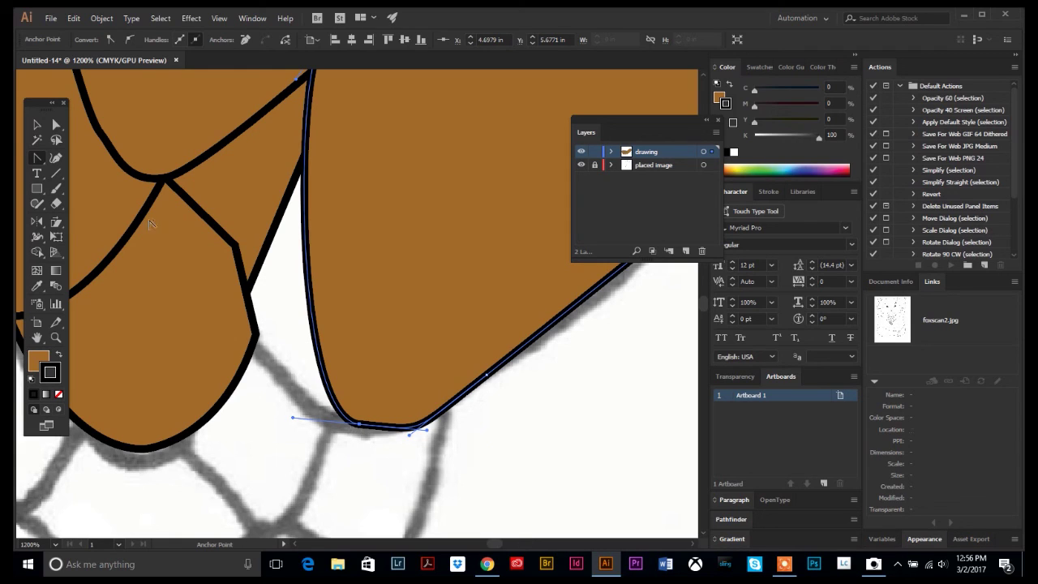
{"action": "left_click", "coordinate": [56, 127]}
{"action": "left_click_drag", "start_coordinate": [37, 159], "coordinate": [81, 155]}
{"action": "scroll", "coordinate": [405, 324], "scroll_direction": "down", "scroll_amount": 5}
{"action": "left_click", "coordinate": [452, 354]}
{"action": "left_click", "coordinate": [452, 425]}
{"action": "left_click", "coordinate": [558, 425]}
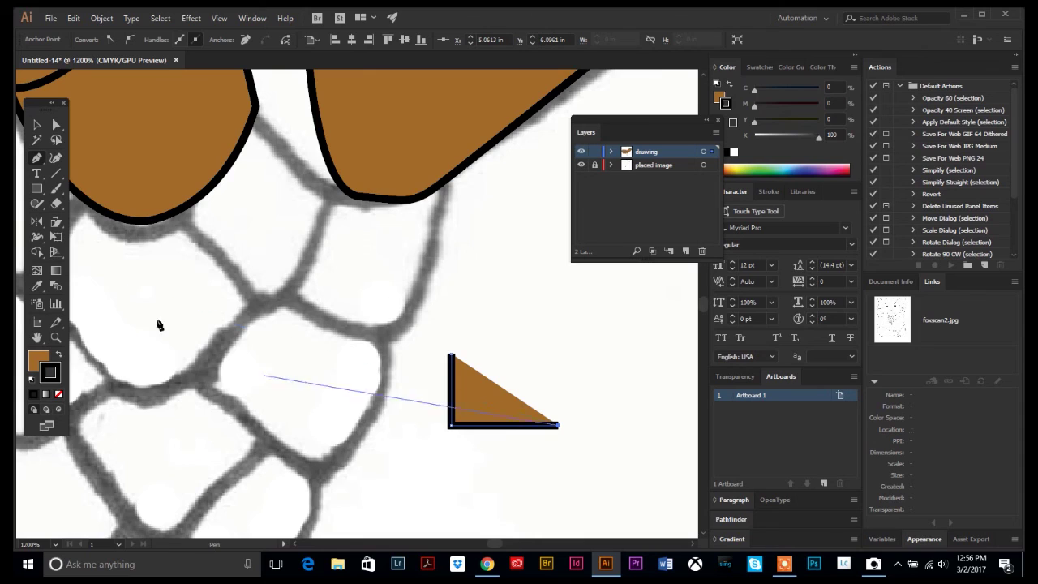
{"action": "left_click", "coordinate": [56, 126]}
{"action": "left_click", "coordinate": [523, 413]}
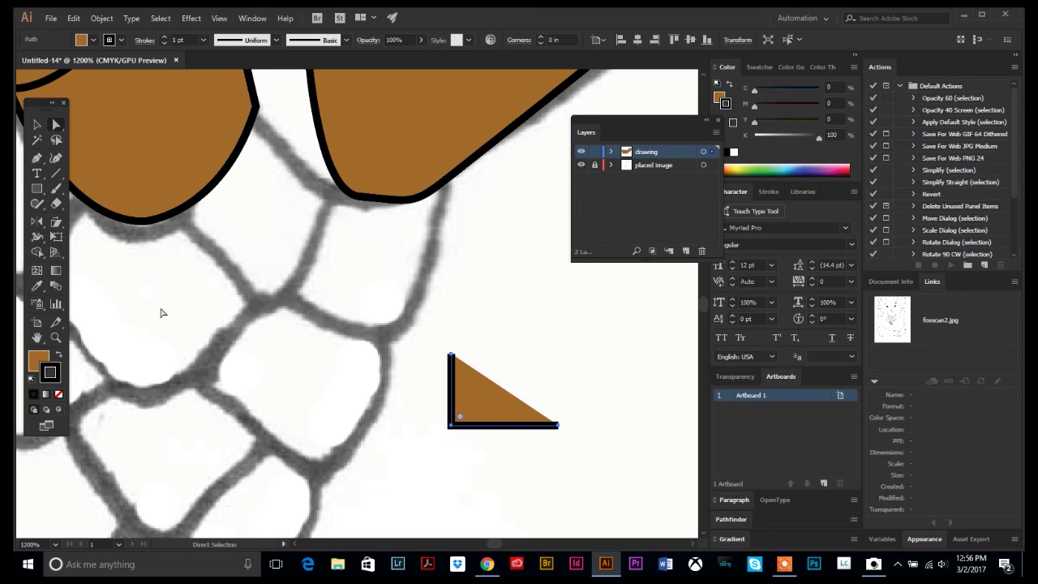
{"action": "left_click", "coordinate": [36, 158]}
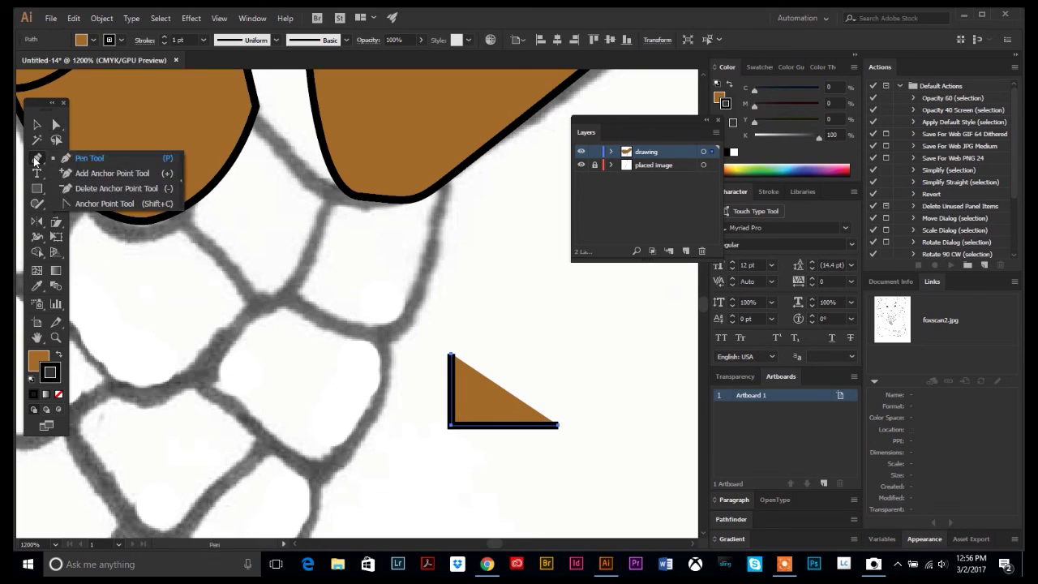
{"action": "left_click", "coordinate": [87, 205]}
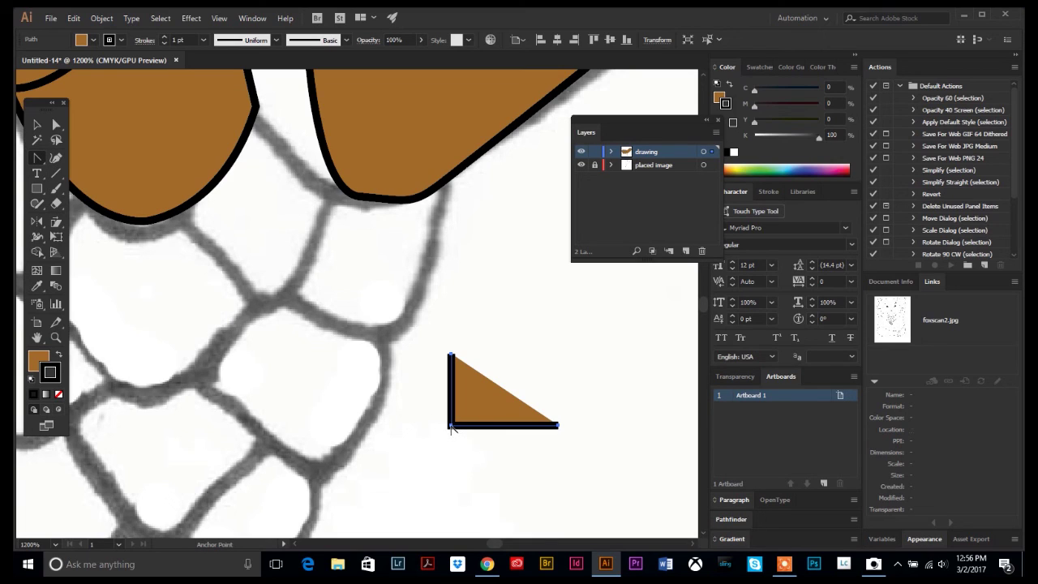
{"action": "left_click_drag", "start_coordinate": [451, 425], "coordinate": [470, 459]}
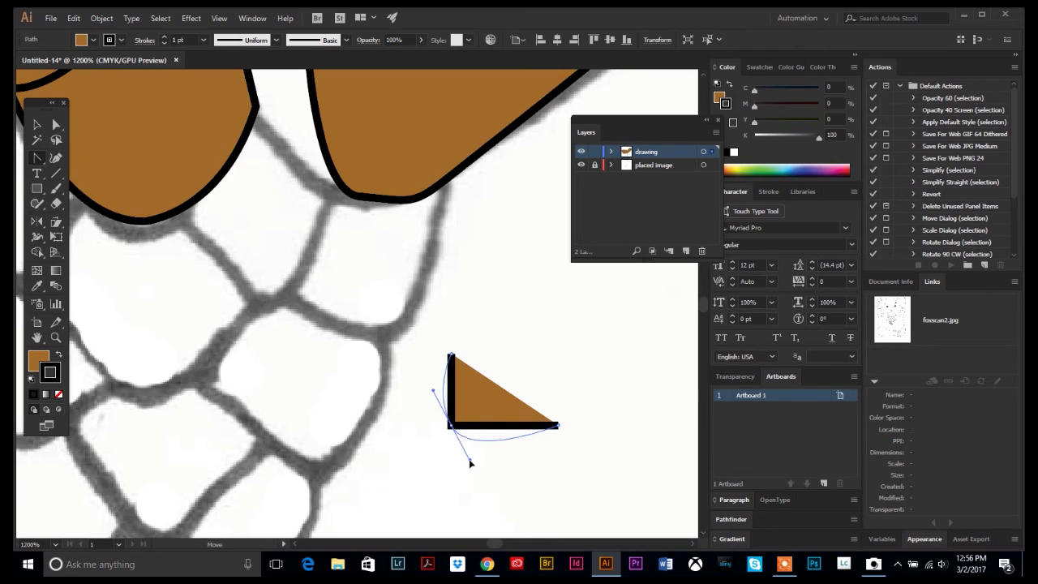
{"action": "left_click", "coordinate": [56, 126]}
{"action": "left_click", "coordinate": [529, 356]}
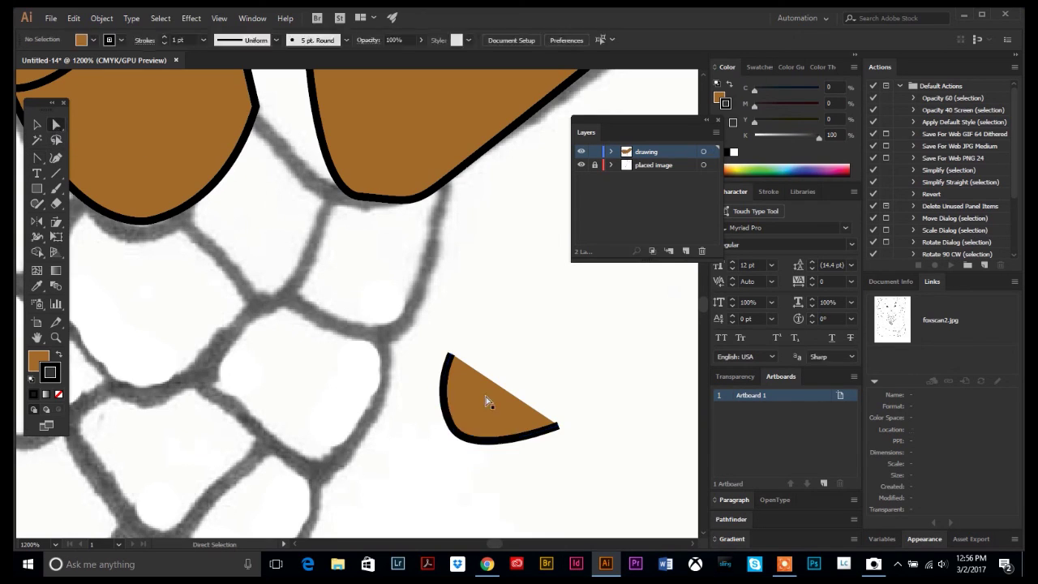
{"action": "left_click_drag", "start_coordinate": [465, 361], "coordinate": [340, 295]}
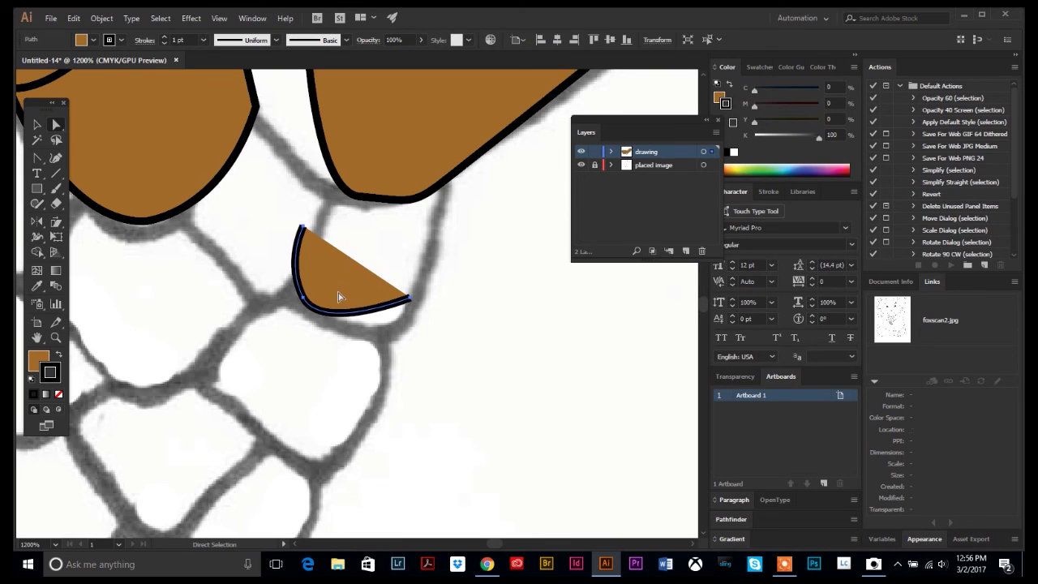
{"action": "key", "text": "Delete"}
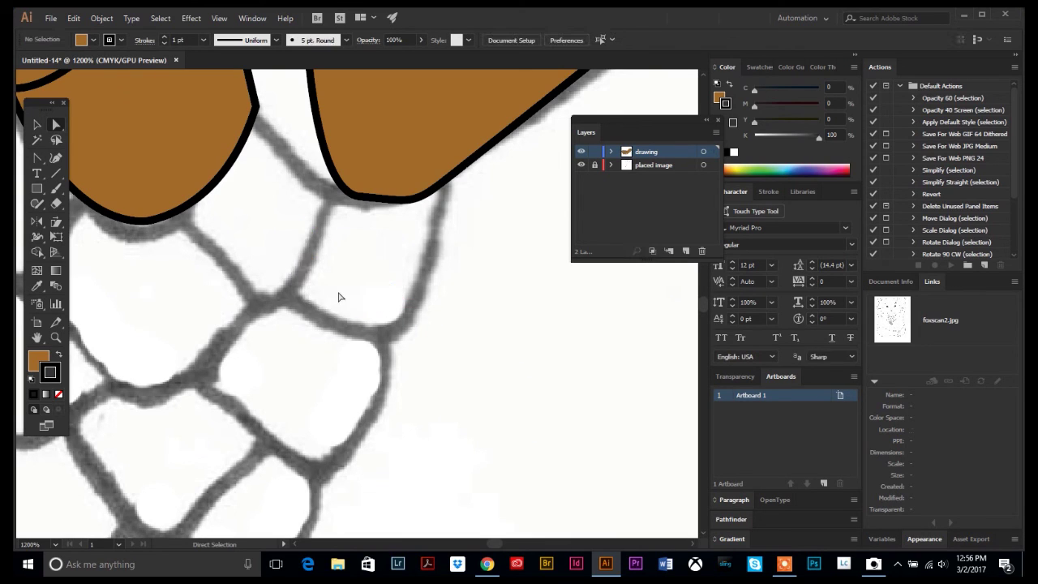
{"action": "left_click", "coordinate": [56, 336]}
{"action": "left_click", "coordinate": [325, 280], "text": "alt"}
{"action": "left_click", "coordinate": [315, 300], "text": "alt"}
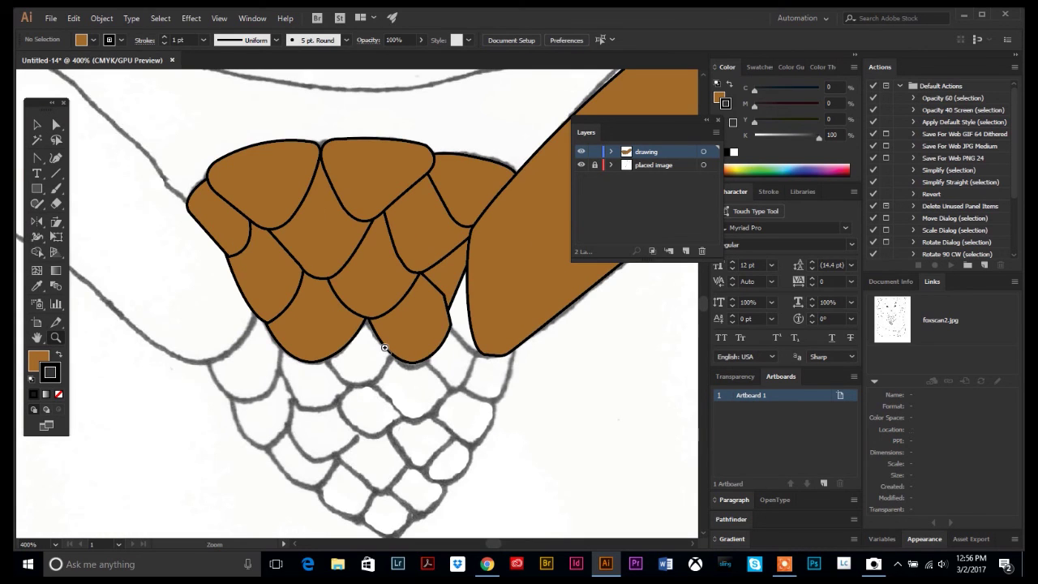
{"action": "key", "text": "v"}
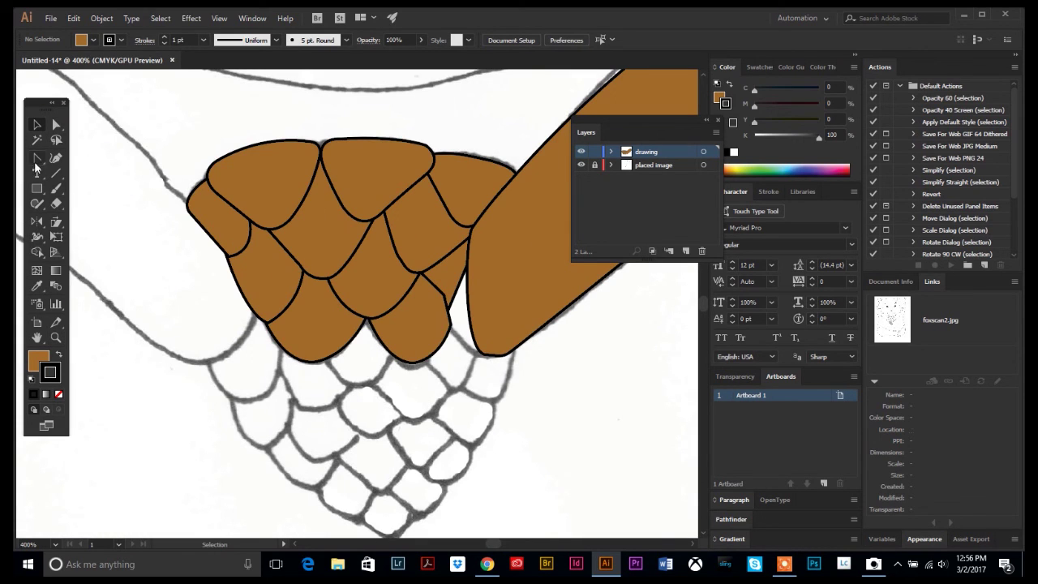